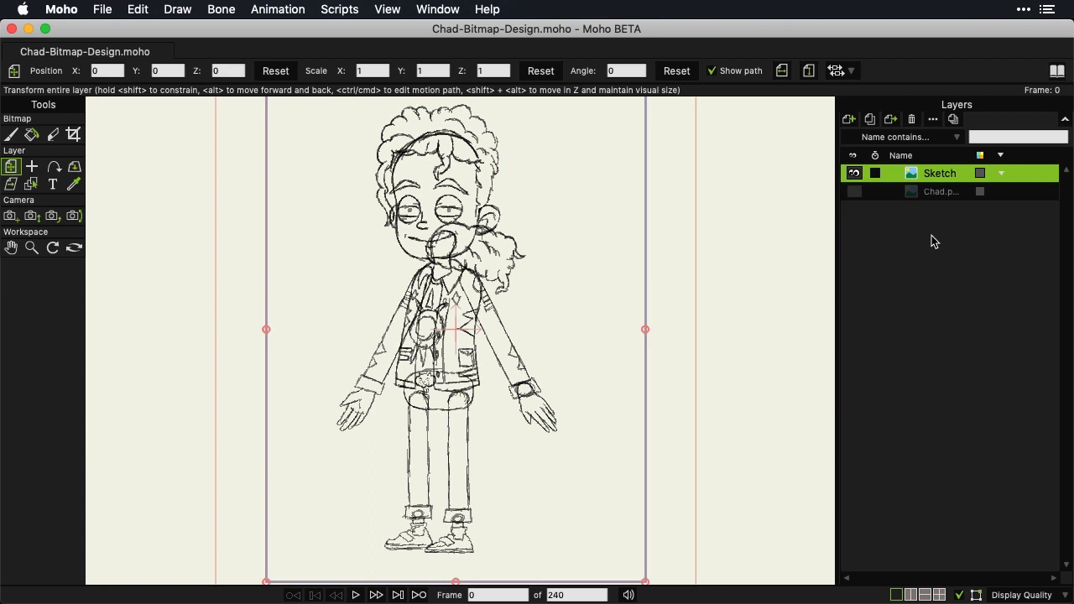
Start a new image layer and name it Head
click(850, 123)
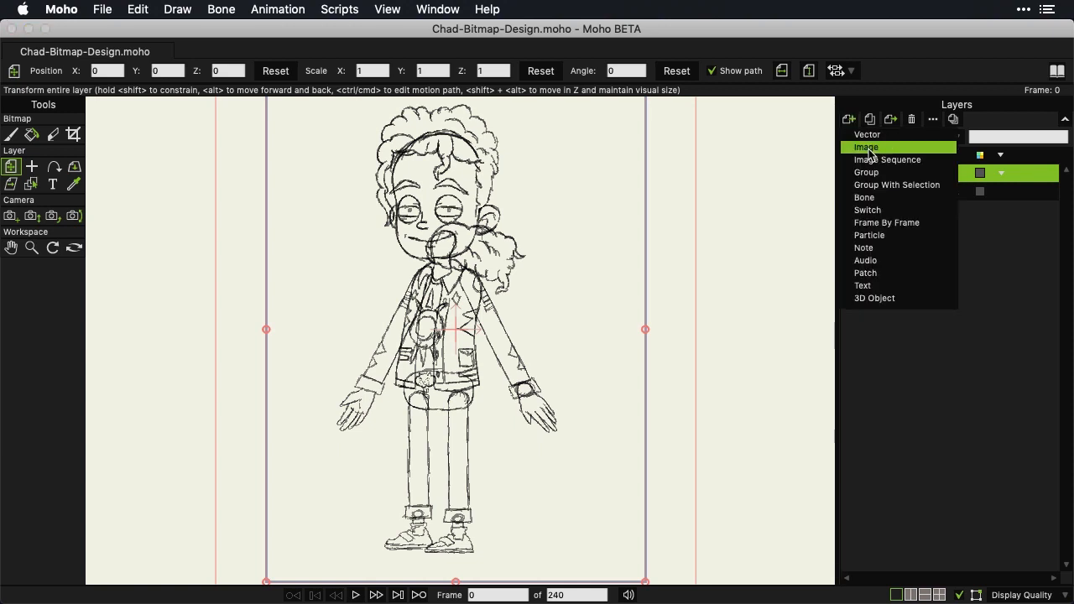
click(867, 148)
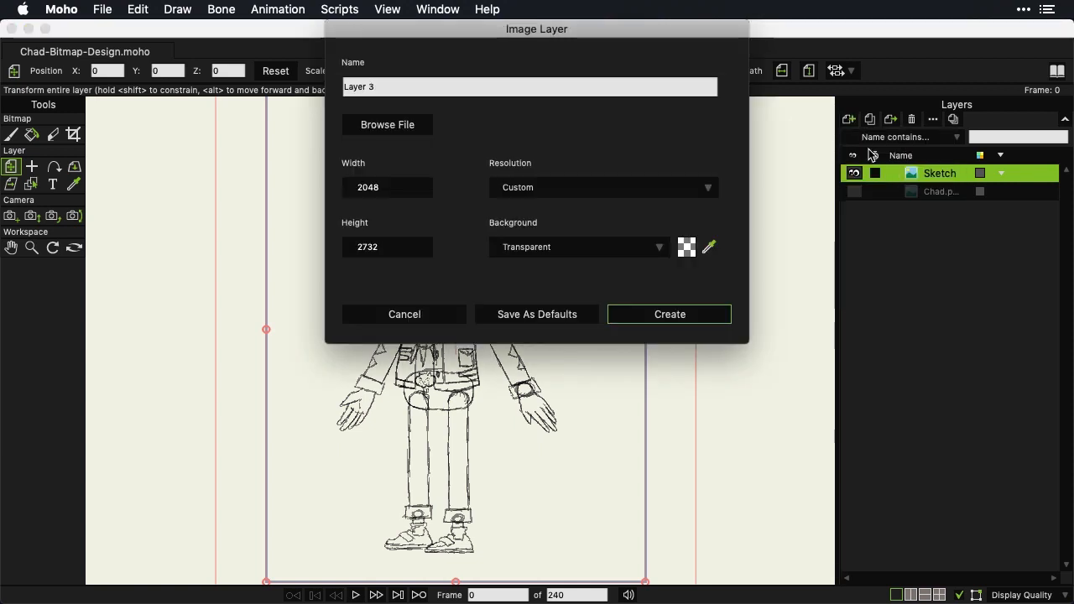
click(375, 88)
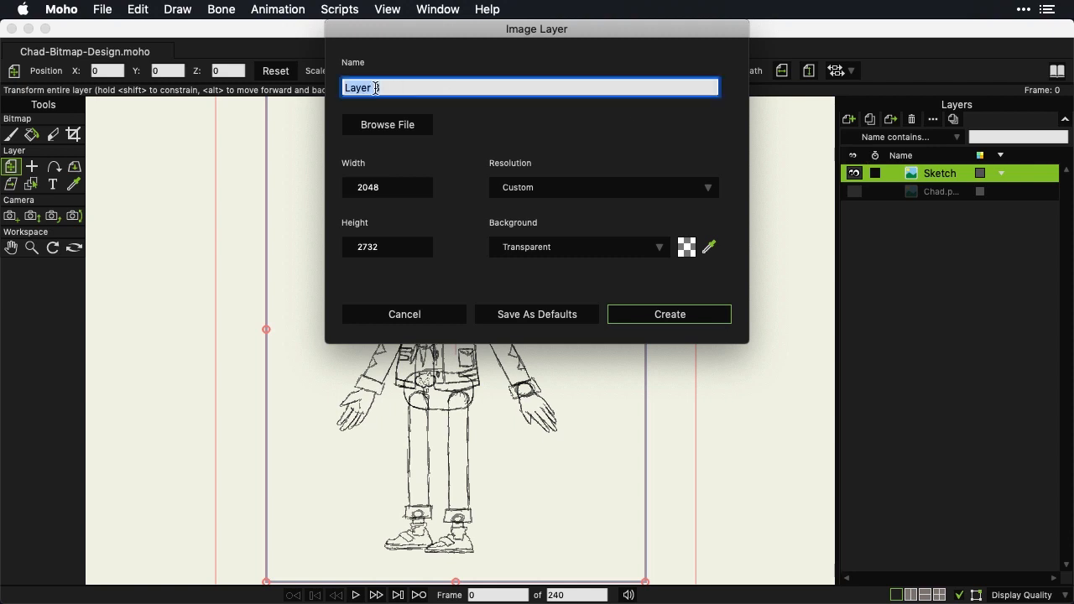
text(Head)
click(410, 124)
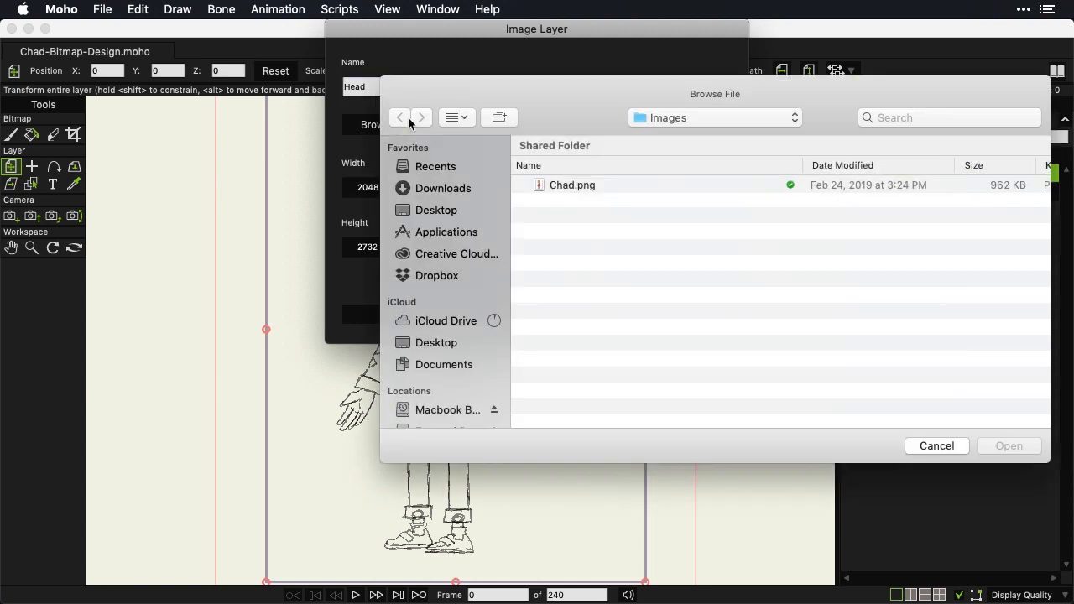
click(742, 122)
click(747, 137)
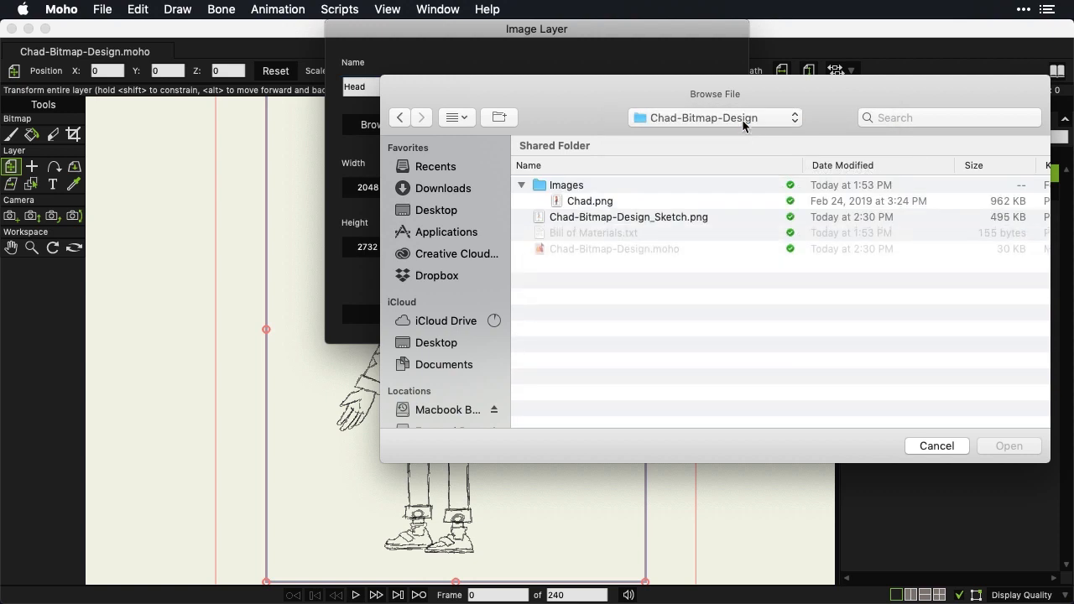
click(743, 122)
click(744, 121)
double_click(564, 192)
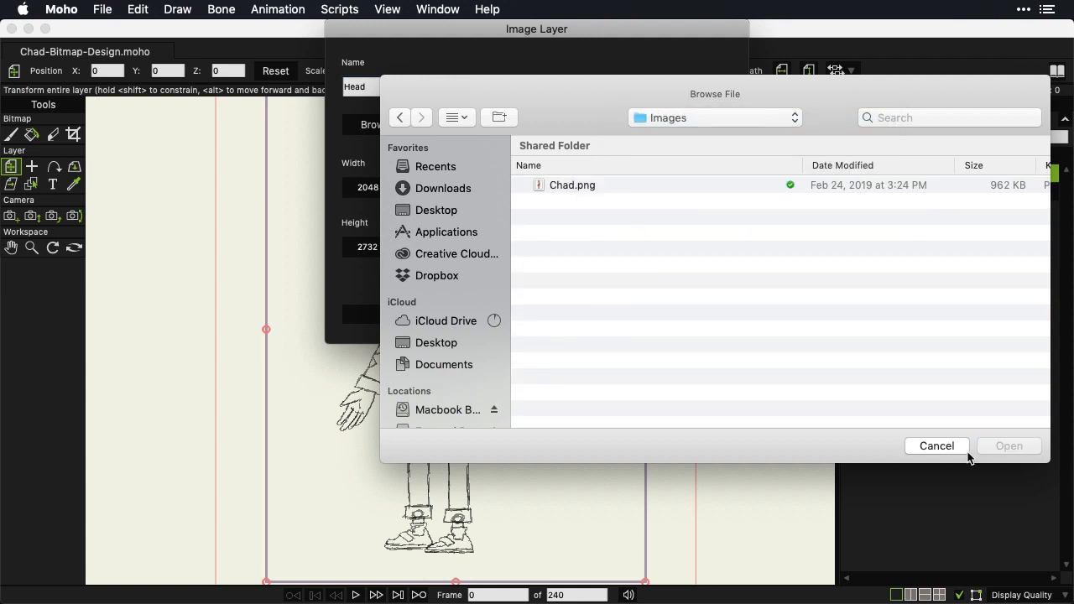
click(961, 450)
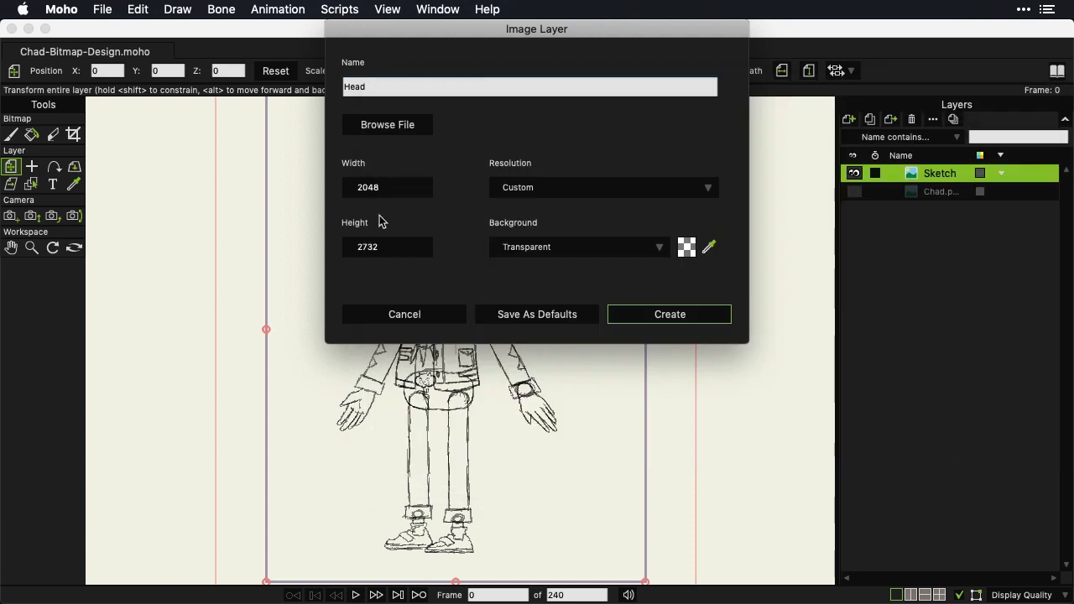
Create the Head layer at 2048 × 2732 with a transparent background and activate the bitmap Brush tool
click(678, 316)
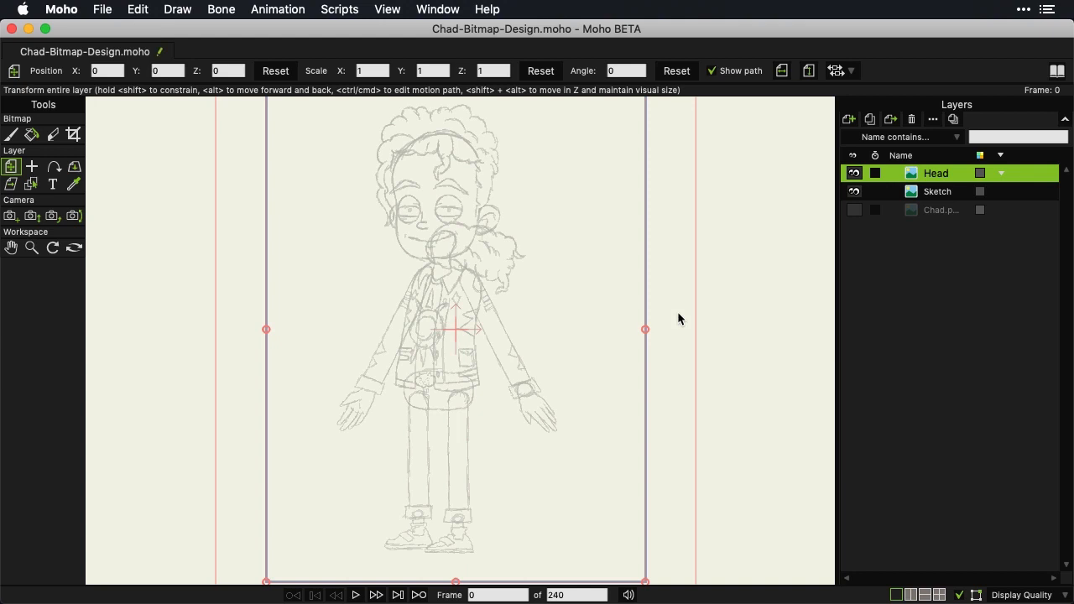
click(12, 135)
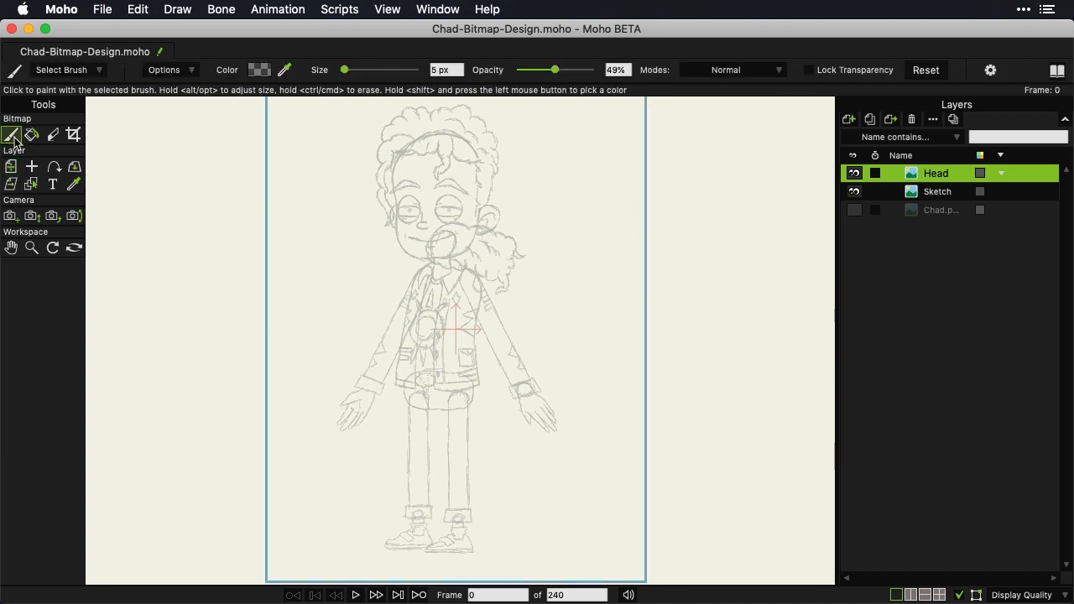
Examine the brush presets in the Ink, Paint, Substance and Tone categories
click(87, 73)
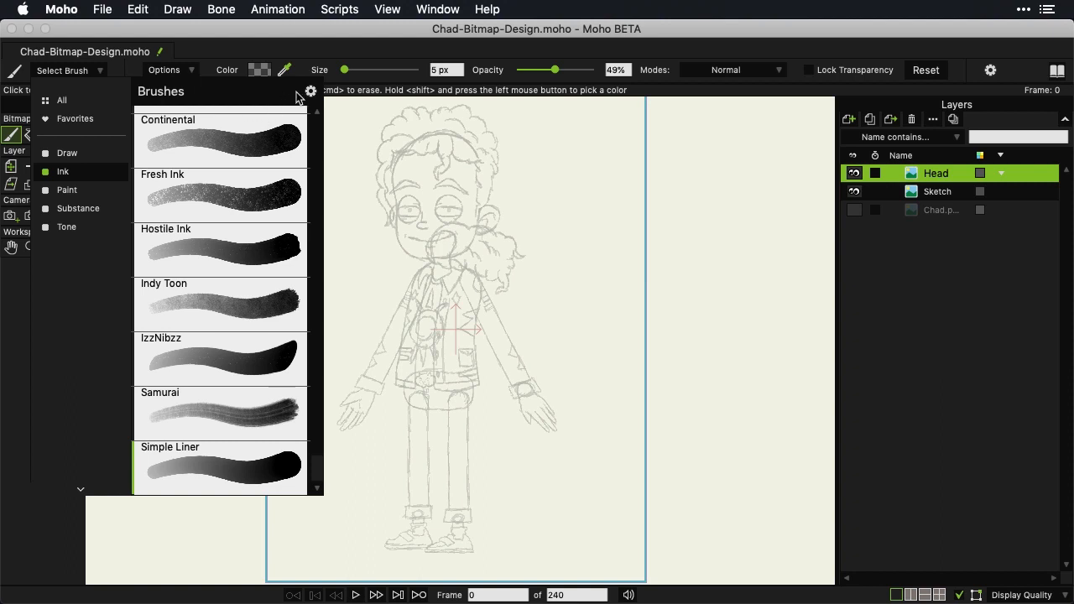
click(66, 194)
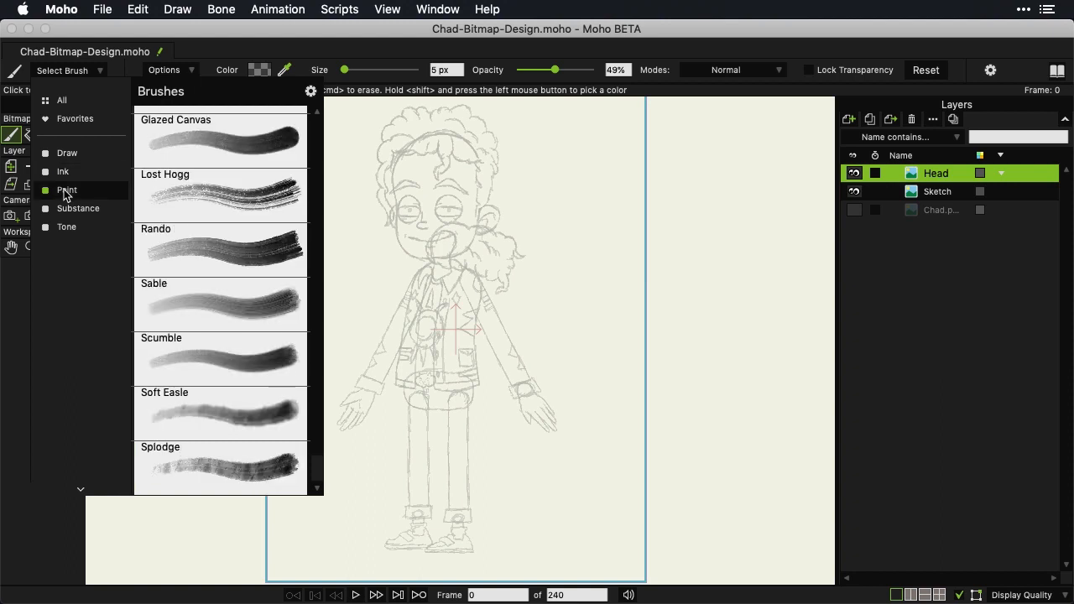
click(85, 214)
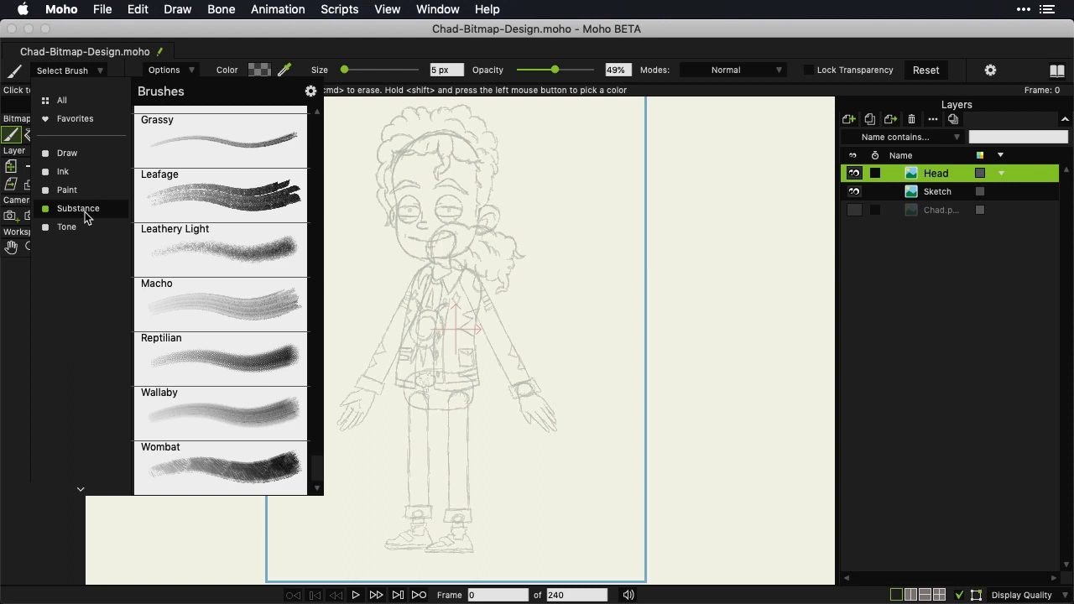
click(67, 230)
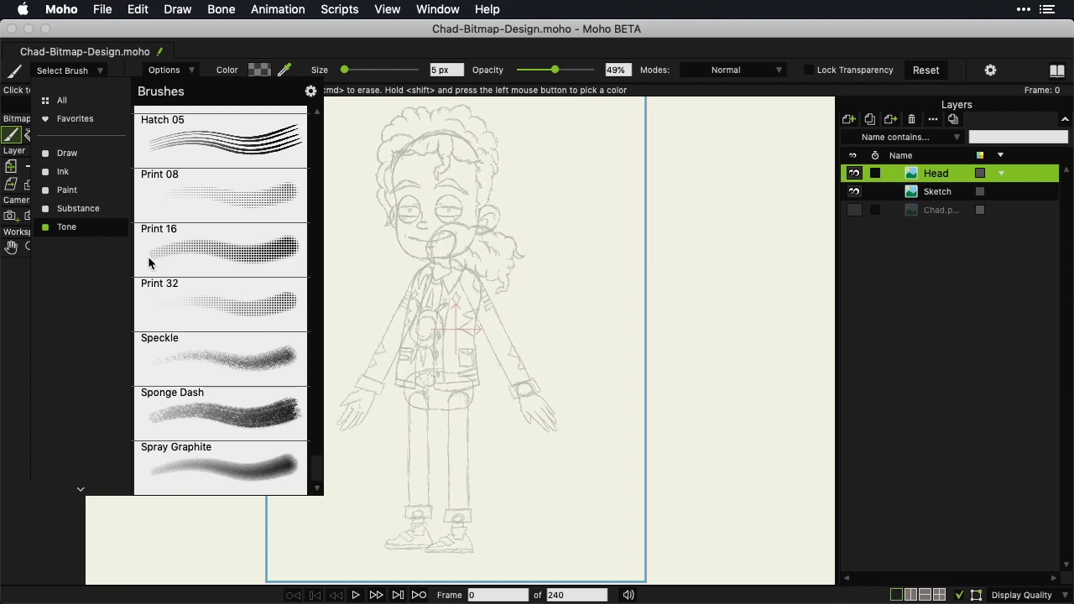
scroll(149, 263, up, 1)
scroll(149, 263, down, 1)
click(60, 210)
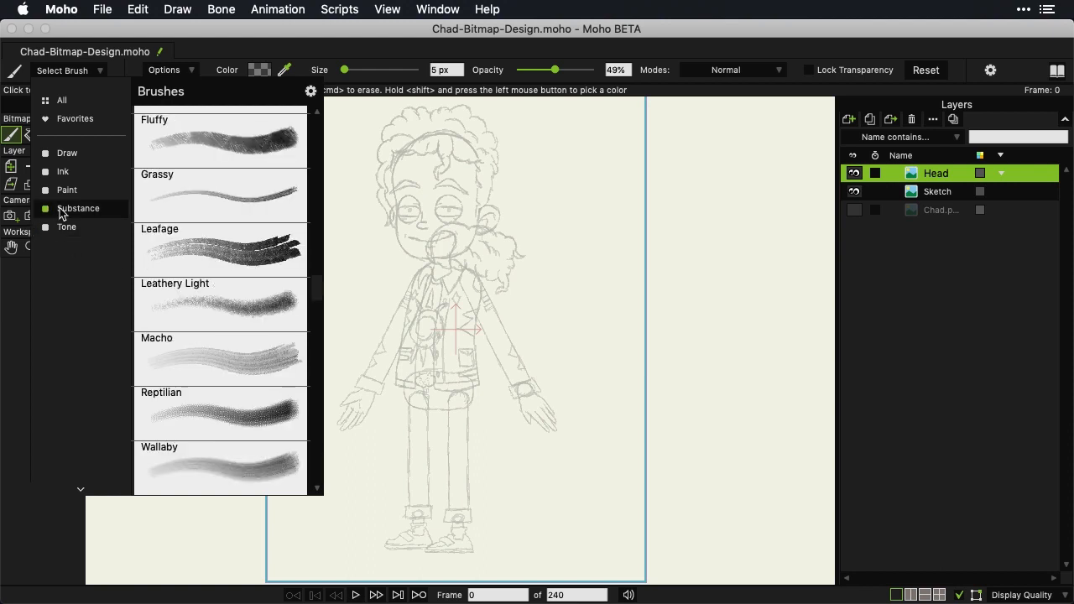
click(68, 192)
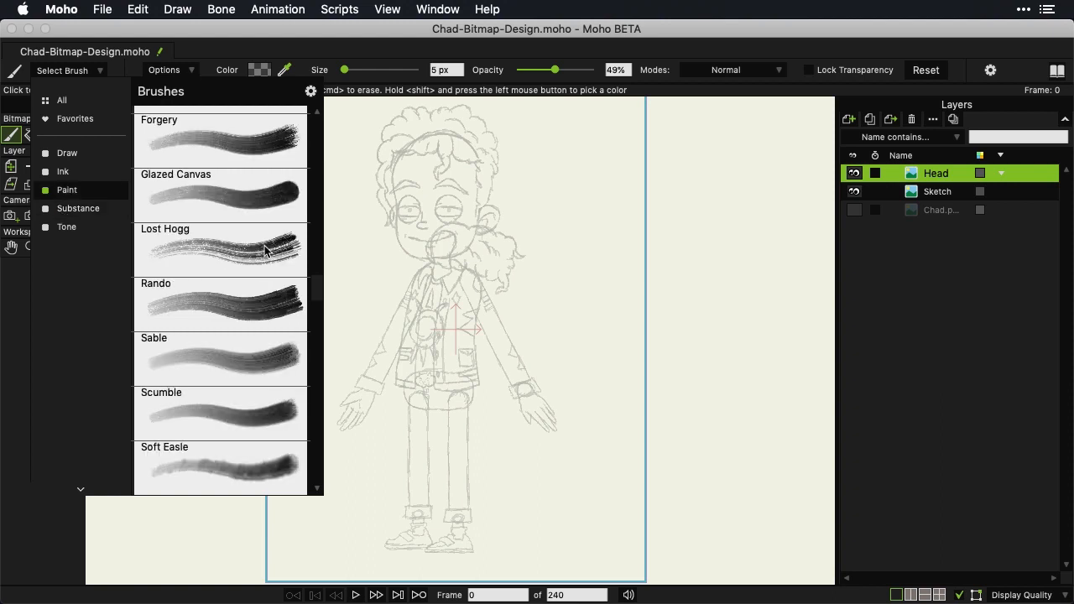
scroll(264, 246, down, 1)
scroll(264, 246, up, 3)
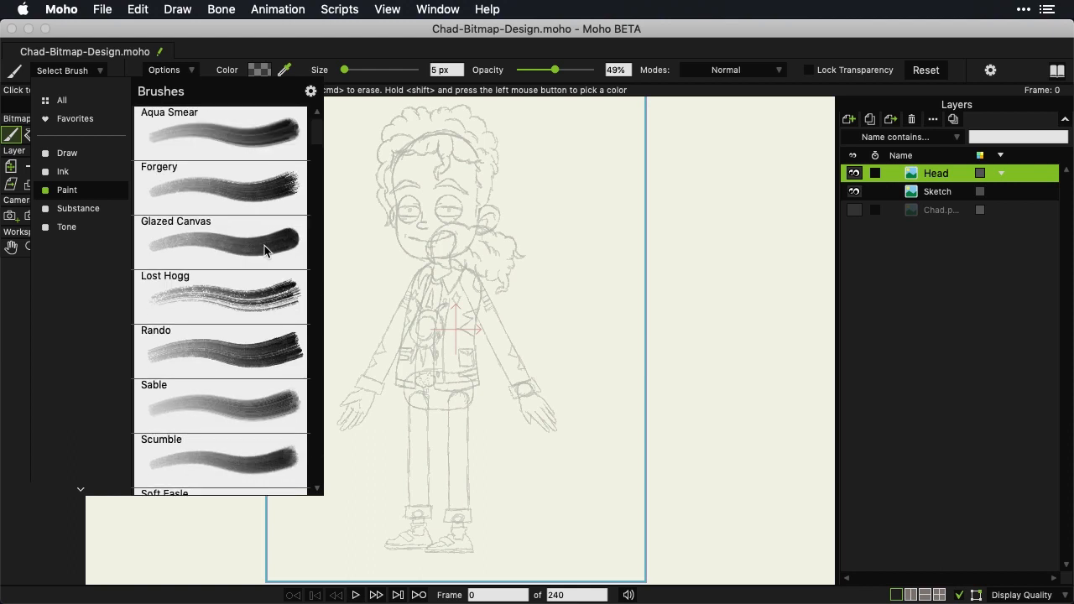
Choose the Simple Liner brush from the Ink category
click(72, 172)
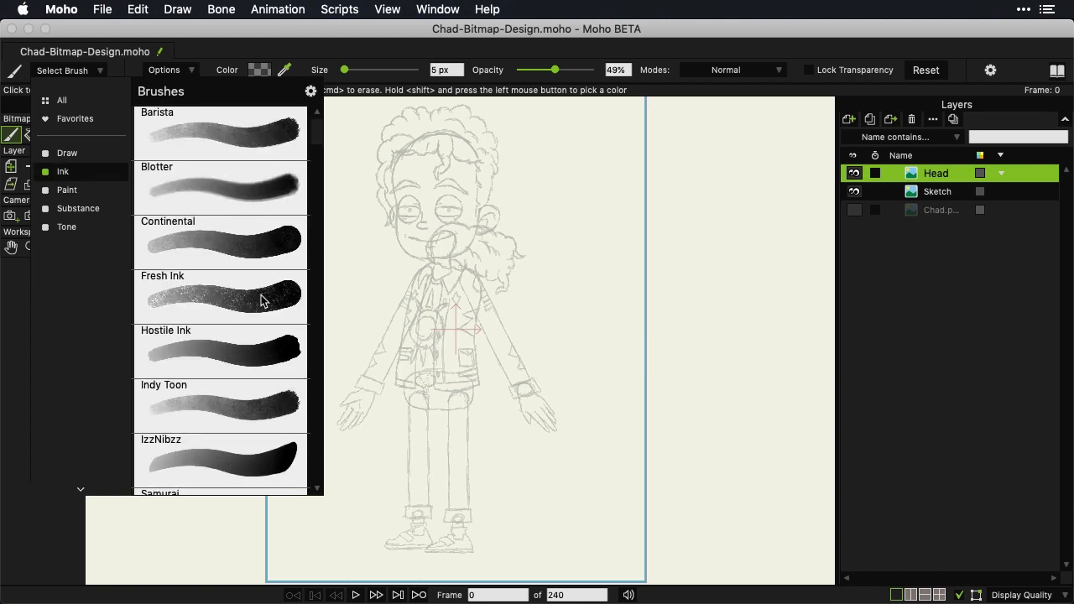
scroll(263, 300, down, 2)
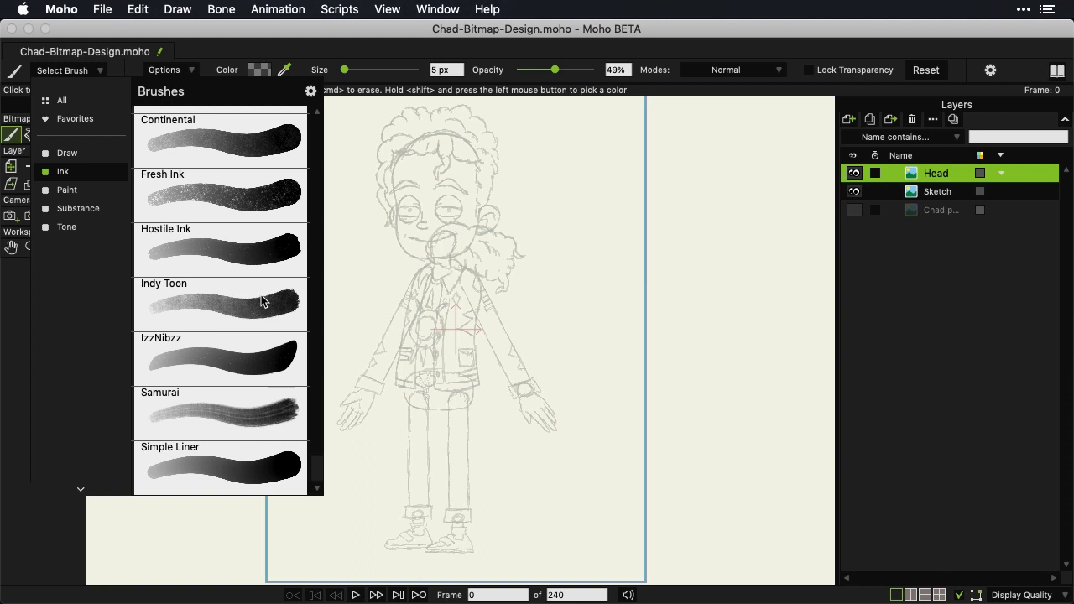
click(222, 464)
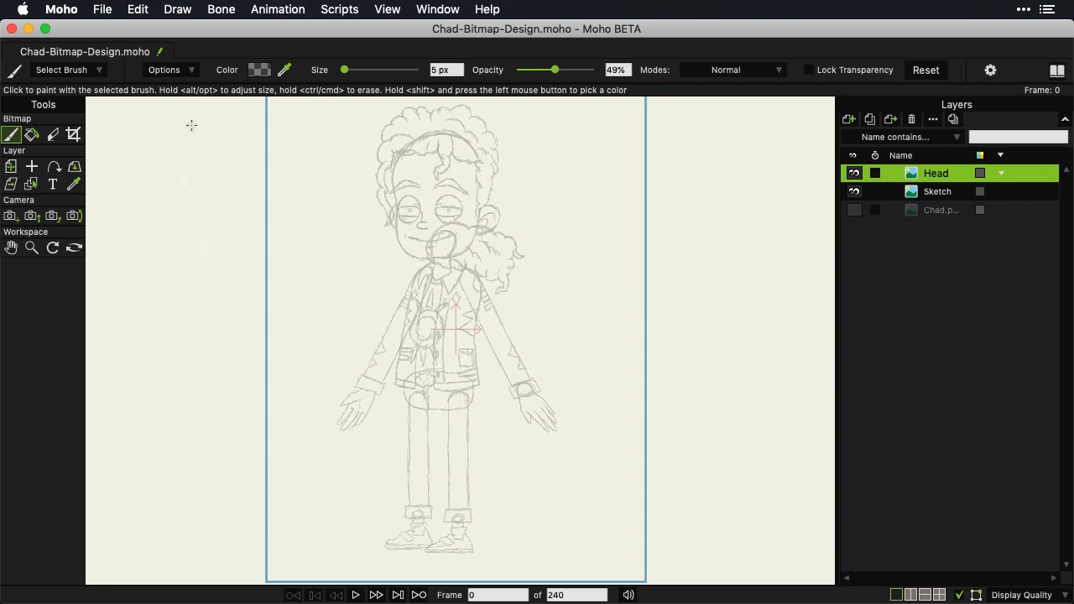
Set the brush's smoothing to maximum and make its black colour fully opaque with alpha 255
click(191, 71)
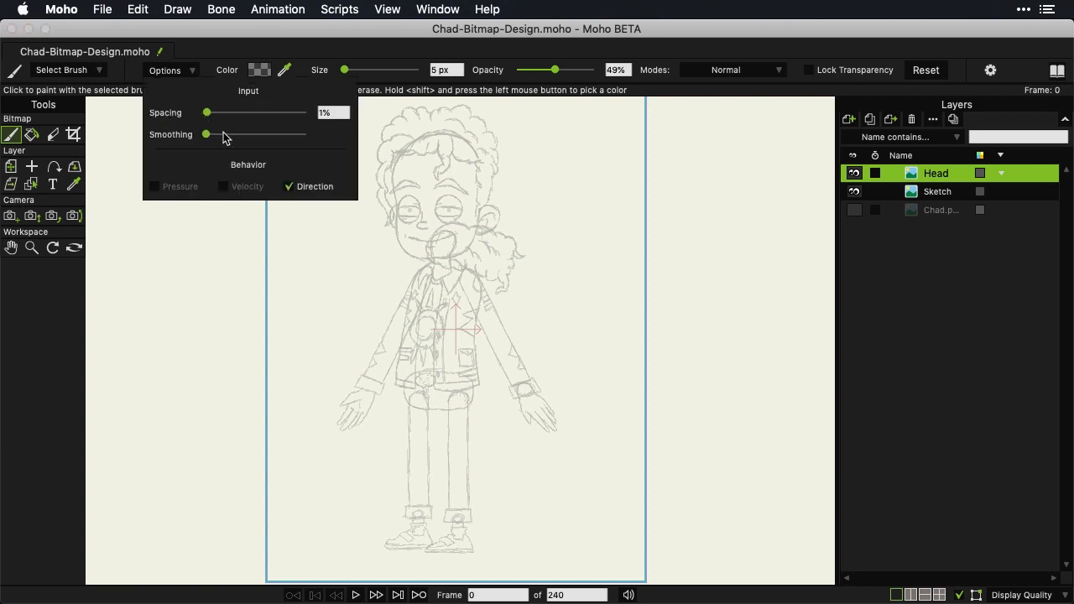
drag(206, 134, 318, 134)
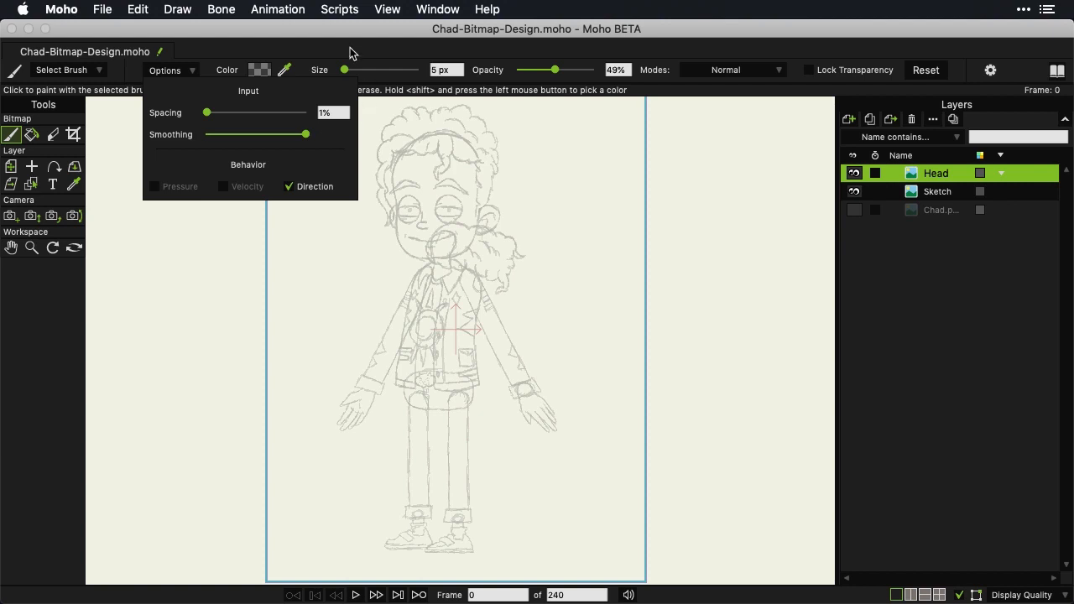
click(259, 72)
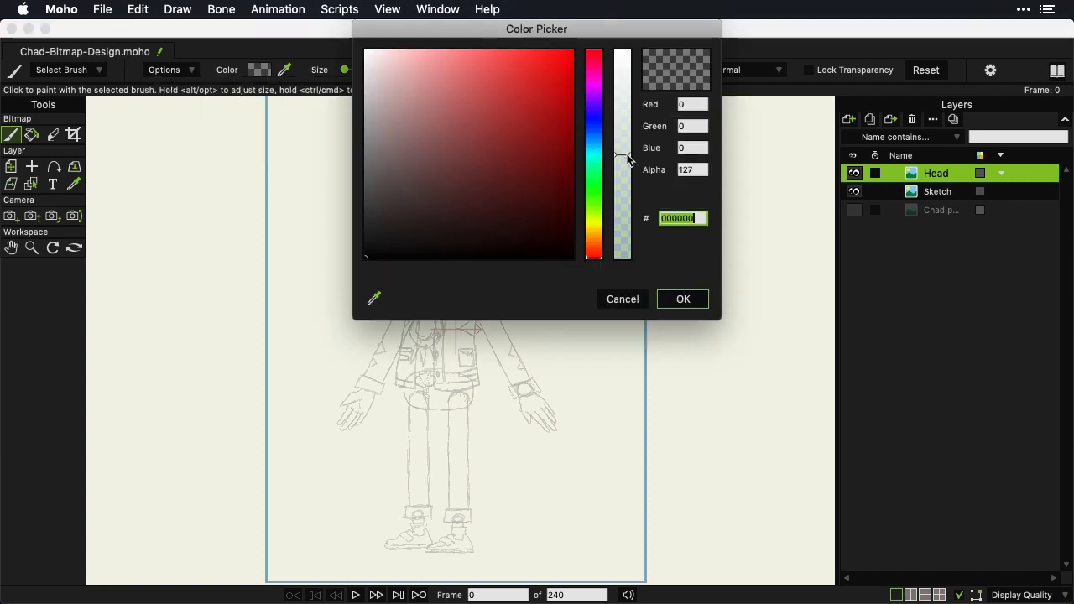
drag(626, 159, 623, 53)
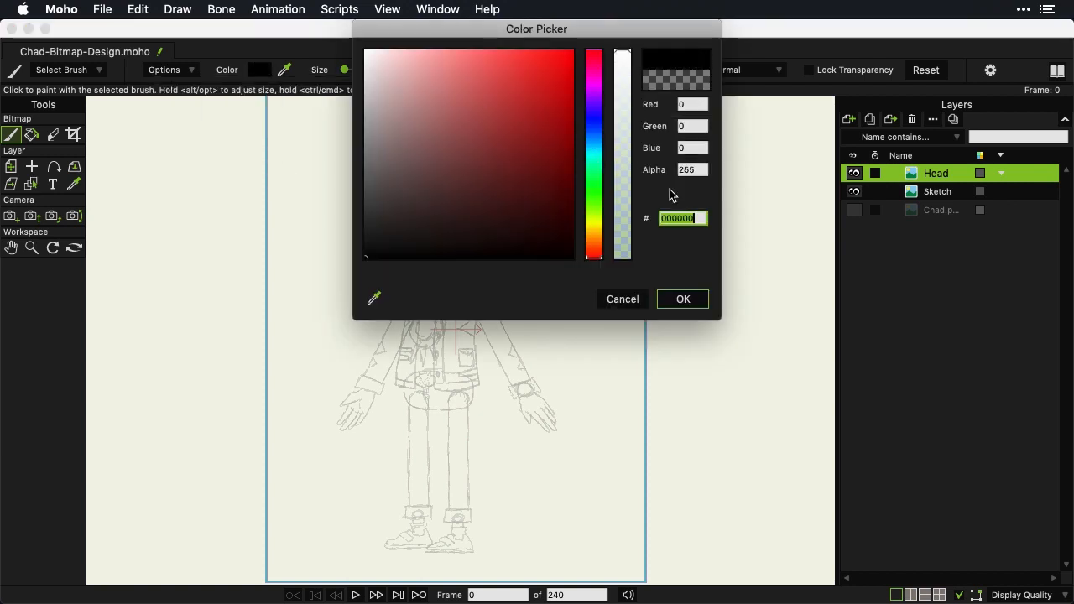
click(690, 301)
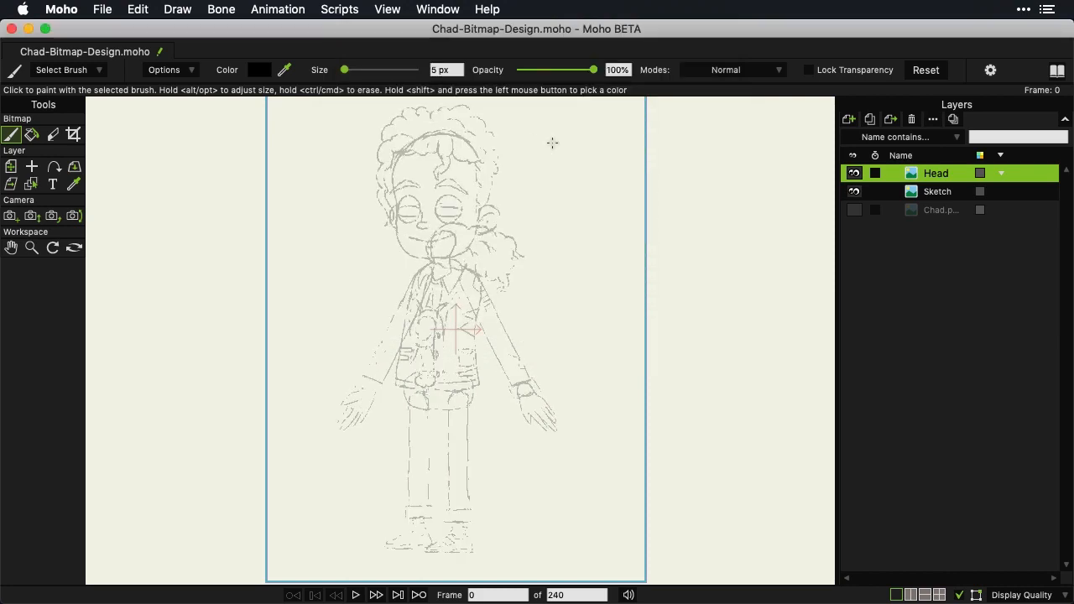
Test the brush with a curved stroke beside the character's head and undo it
mouse_move(551, 136)
mouse_down()
mouse_move(563, 171)
mouse_move(535, 250)
mouse_up()
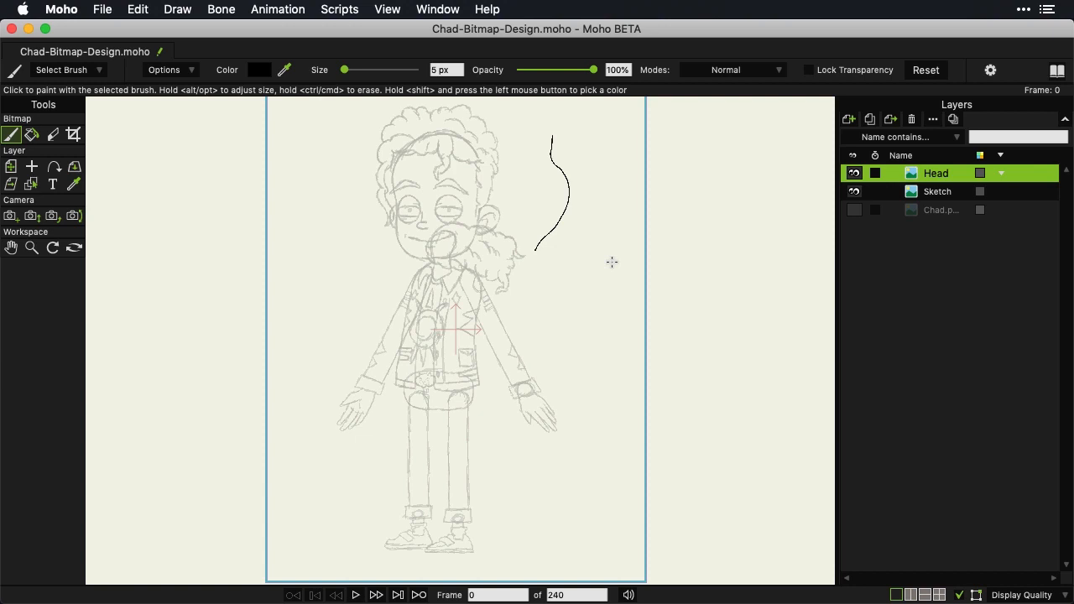
key(super+z)
Ink the left side of the face from forehead to chin over the sketch, and erase the stroke's excess ends
scroll(468, 182, up, 5)
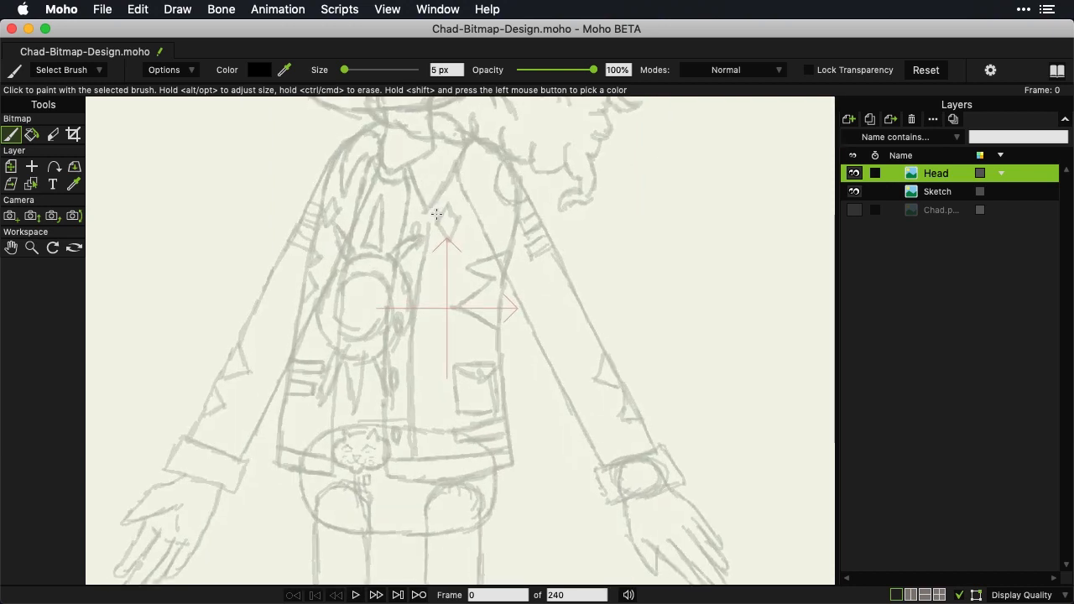
scroll(437, 214, up, 10)
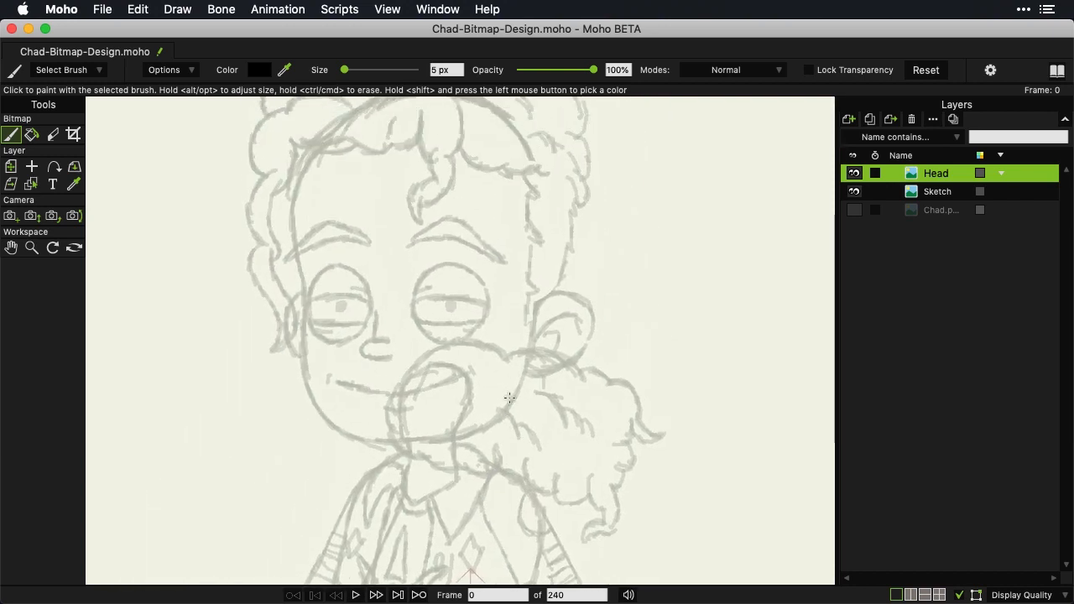
scroll(509, 397, up, 4)
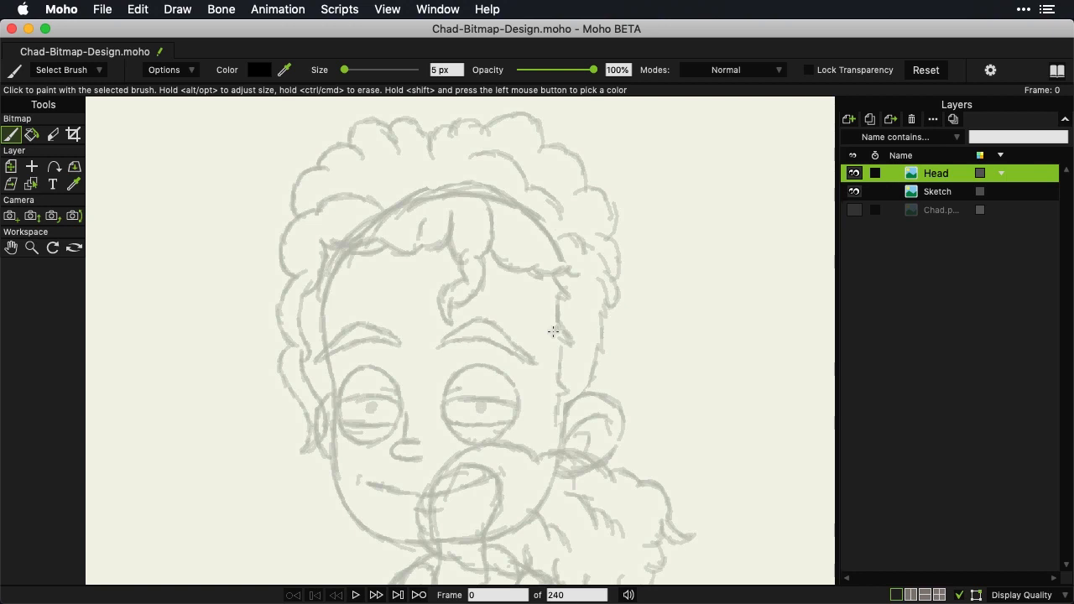
mouse_move(370, 228)
mouse_down()
mouse_move(322, 311)
mouse_move(333, 471)
mouse_move(350, 513)
mouse_move(411, 547)
mouse_up()
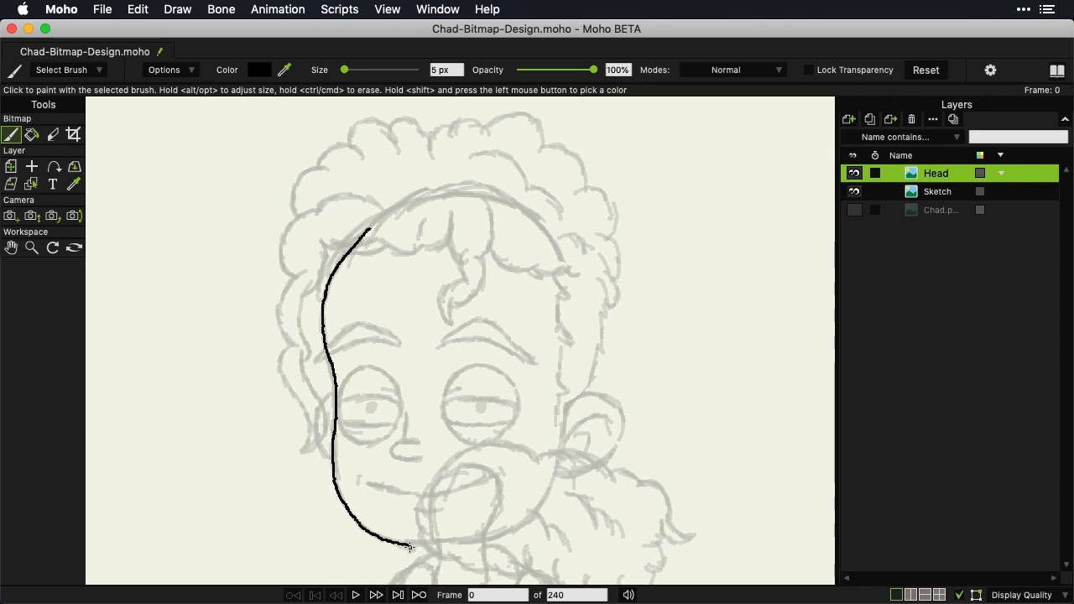
click(59, 135)
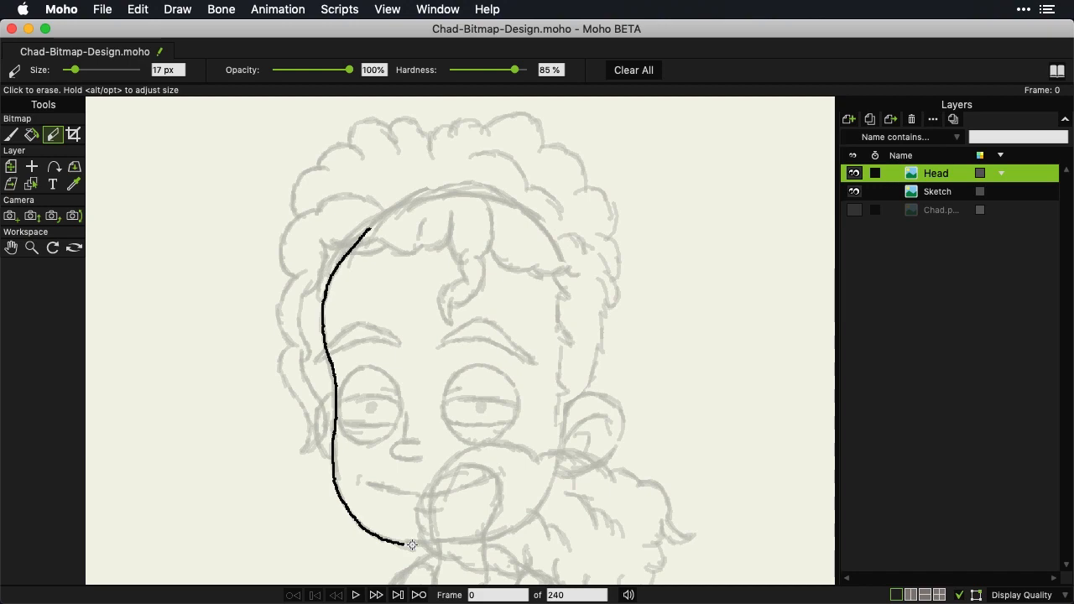
drag(370, 228, 351, 259)
Ink the top of the head from the left outline over to the right temple, and trim the stroke's end
click(11, 135)
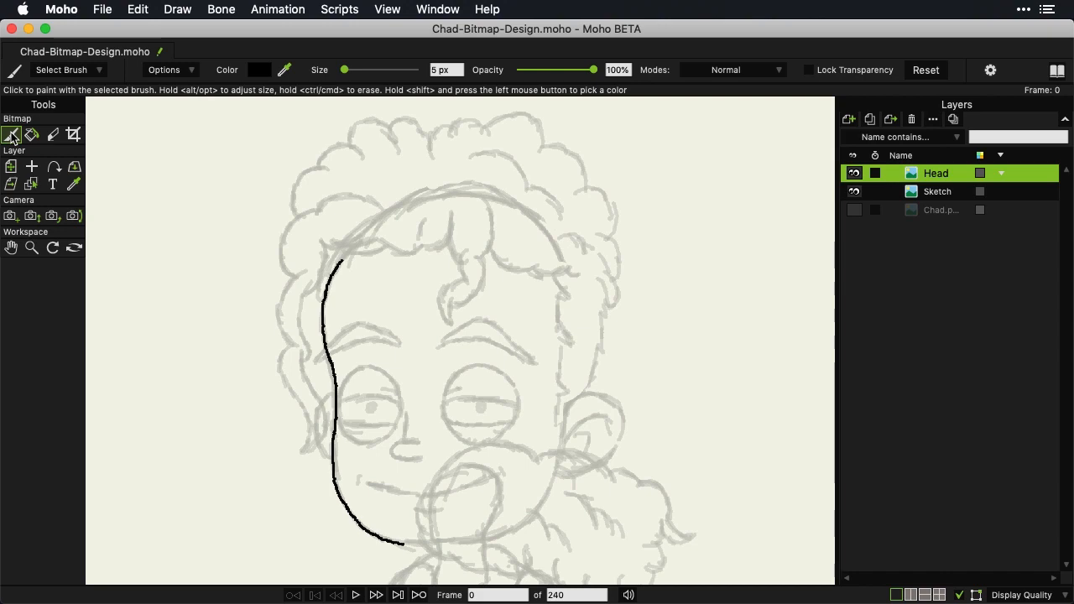
mouse_move(342, 261)
mouse_down()
mouse_move(379, 220)
mouse_move(464, 192)
mouse_move(510, 198)
mouse_move(539, 216)
mouse_move(564, 268)
mouse_move(557, 252)
mouse_up()
click(52, 135)
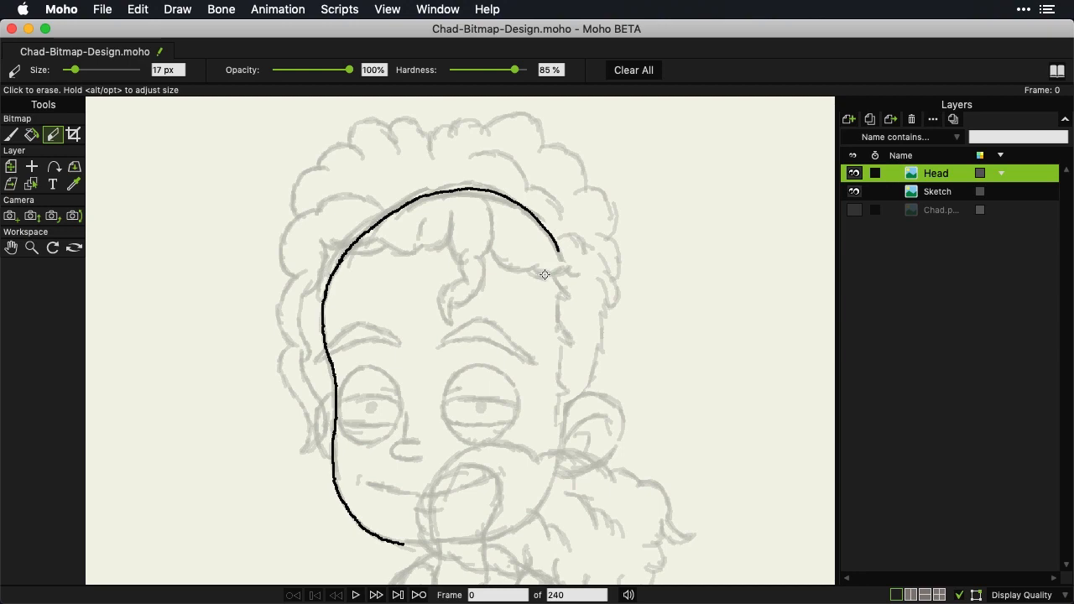
Ink the right side of the head from the temple down to the ear, and erase the stroke's lower end
click(12, 135)
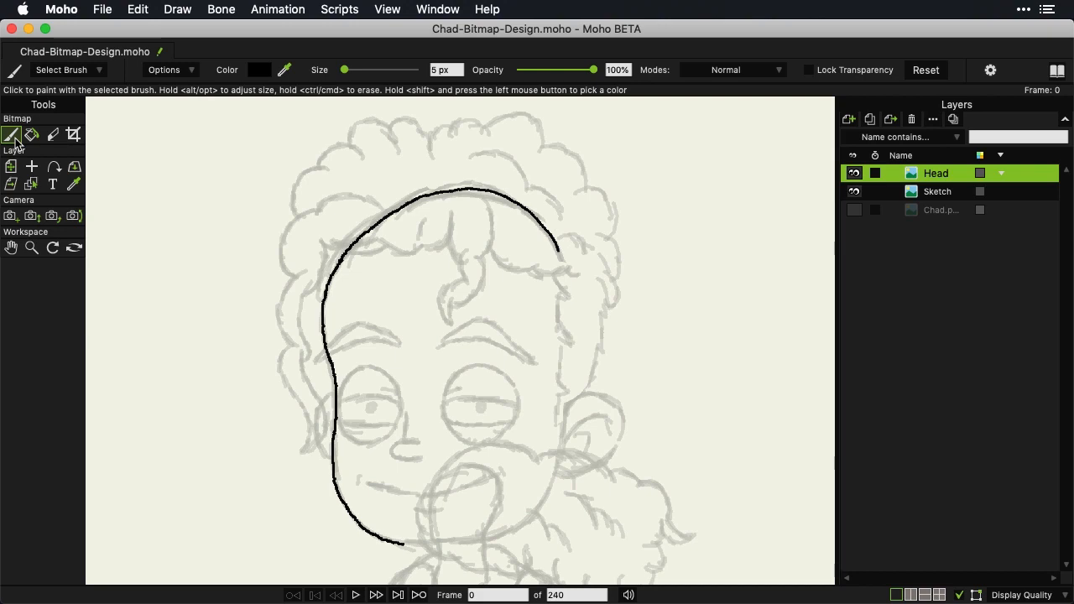
mouse_move(559, 251)
mouse_down()
mouse_move(574, 323)
mouse_move(563, 433)
mouse_up()
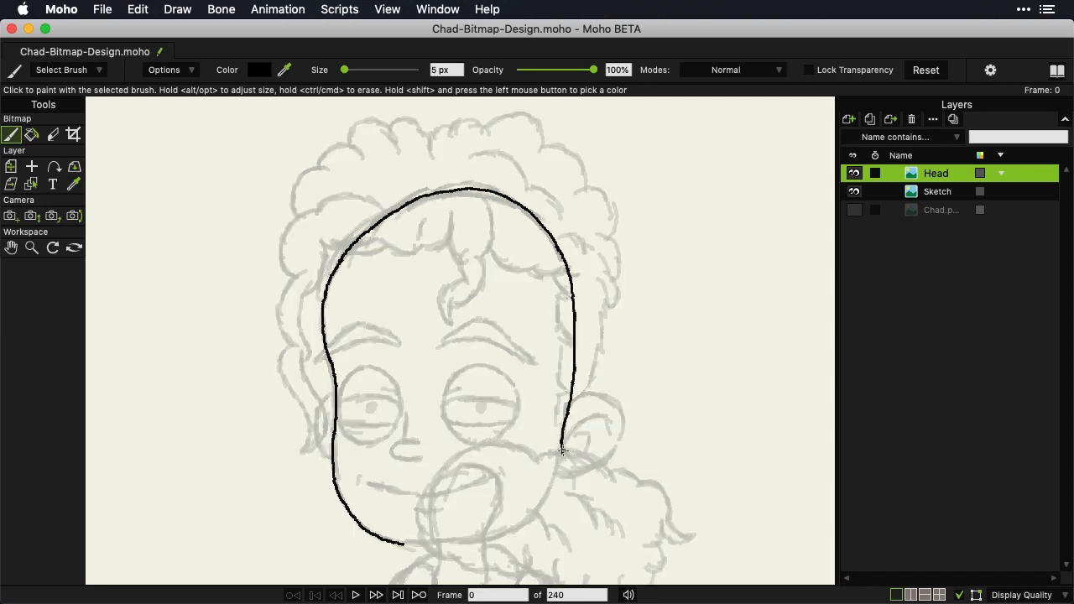
key(e)
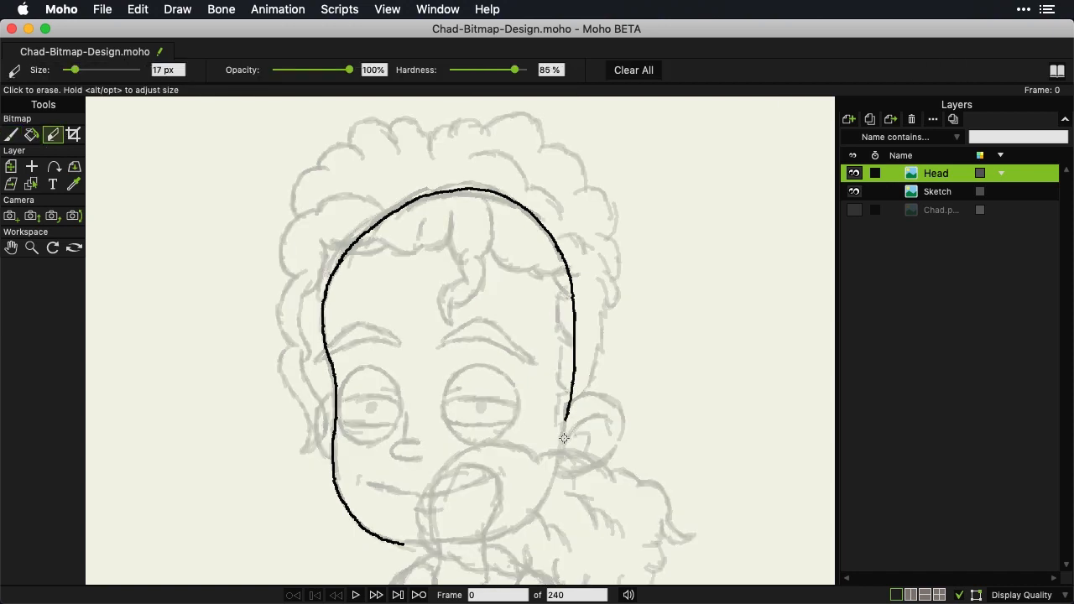
Ink the jaw from the chin up to the right-hand ear over the sketch, and erase and redraw the chin's underside as one smooth curve
click(12, 135)
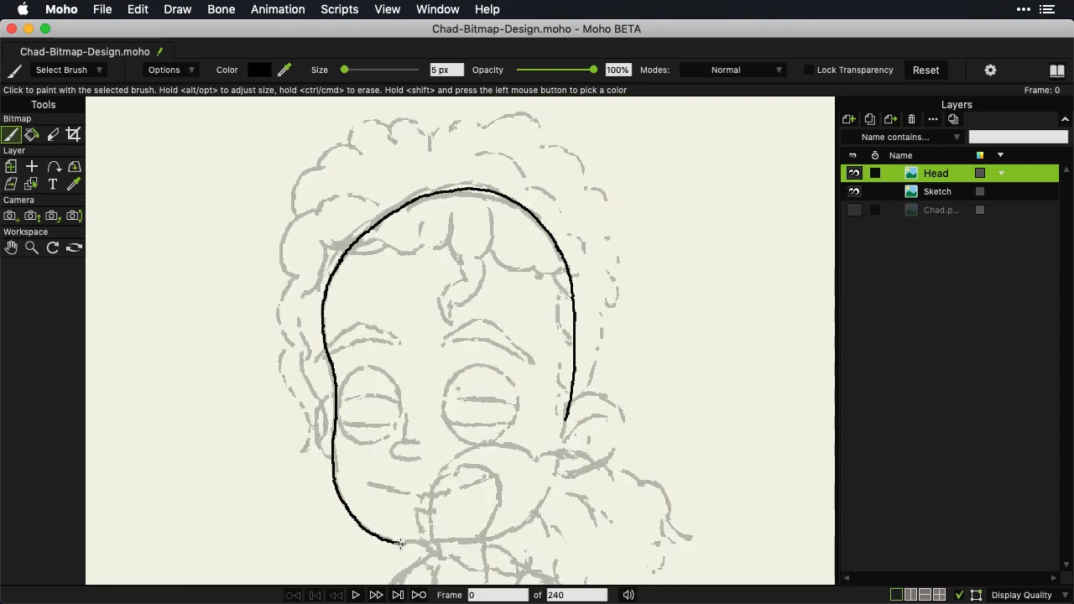
mouse_move(401, 544)
mouse_down()
mouse_move(500, 535)
mouse_move(531, 519)
mouse_move(552, 486)
mouse_move(569, 413)
mouse_up()
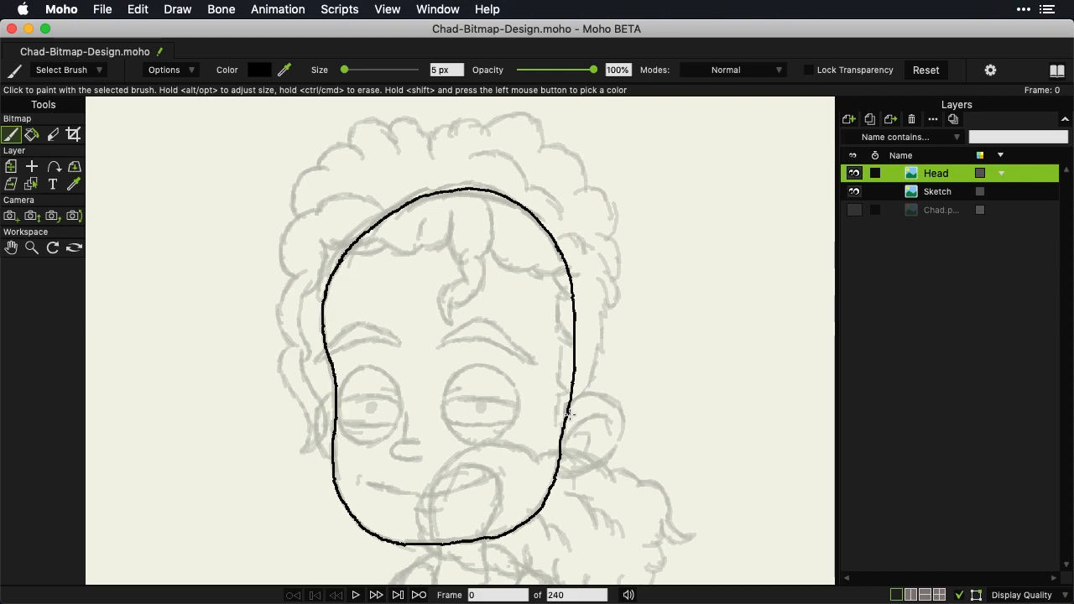
key(e)
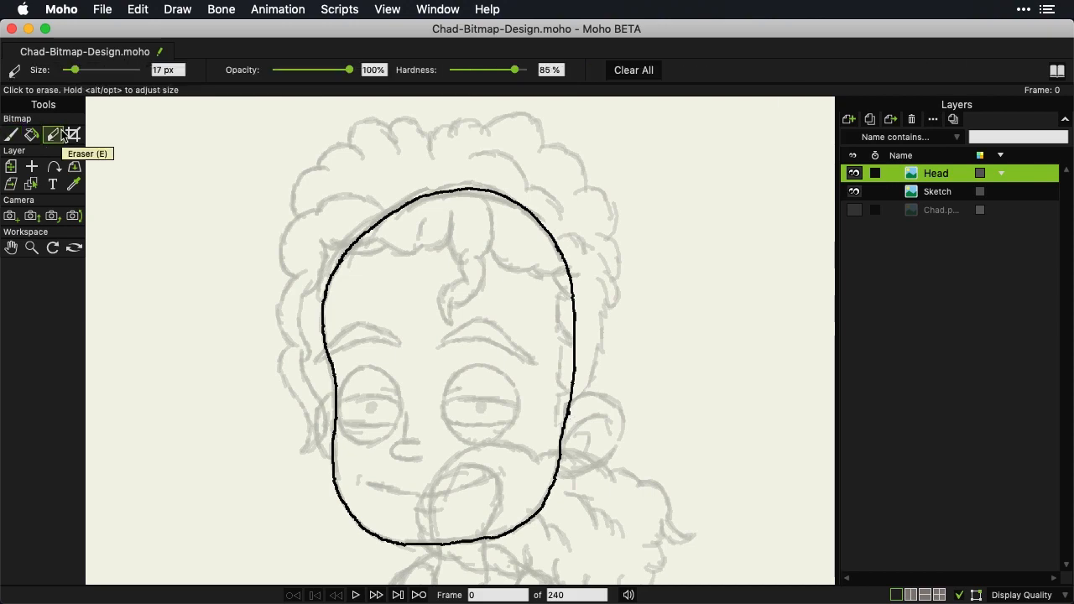
drag(413, 545, 395, 544)
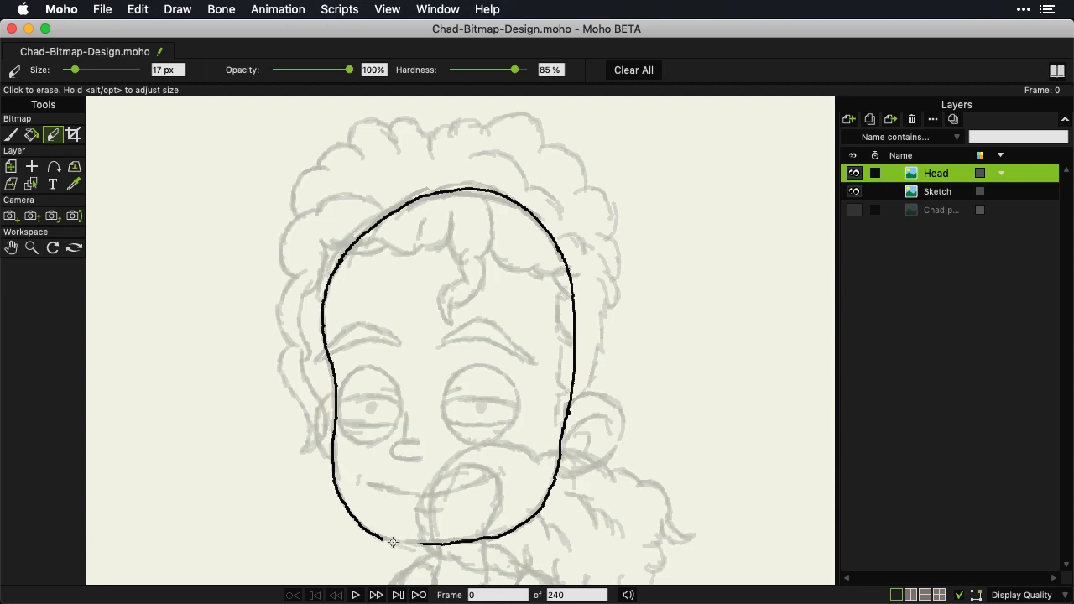
drag(489, 538, 390, 543)
click(11, 136)
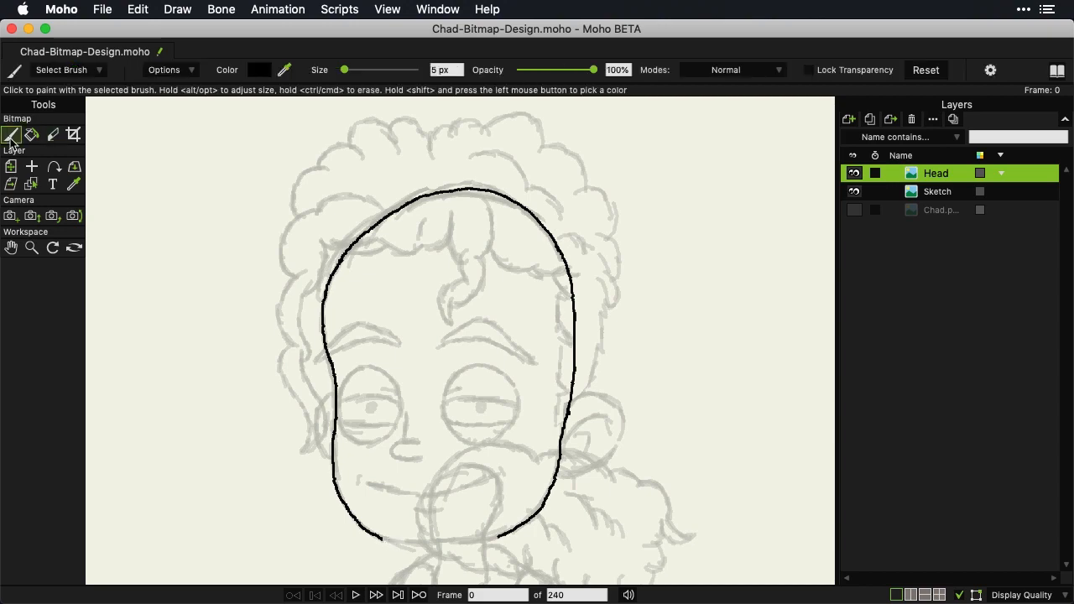
mouse_move(382, 539)
mouse_down()
mouse_move(468, 546)
mouse_move(507, 532)
mouse_up()
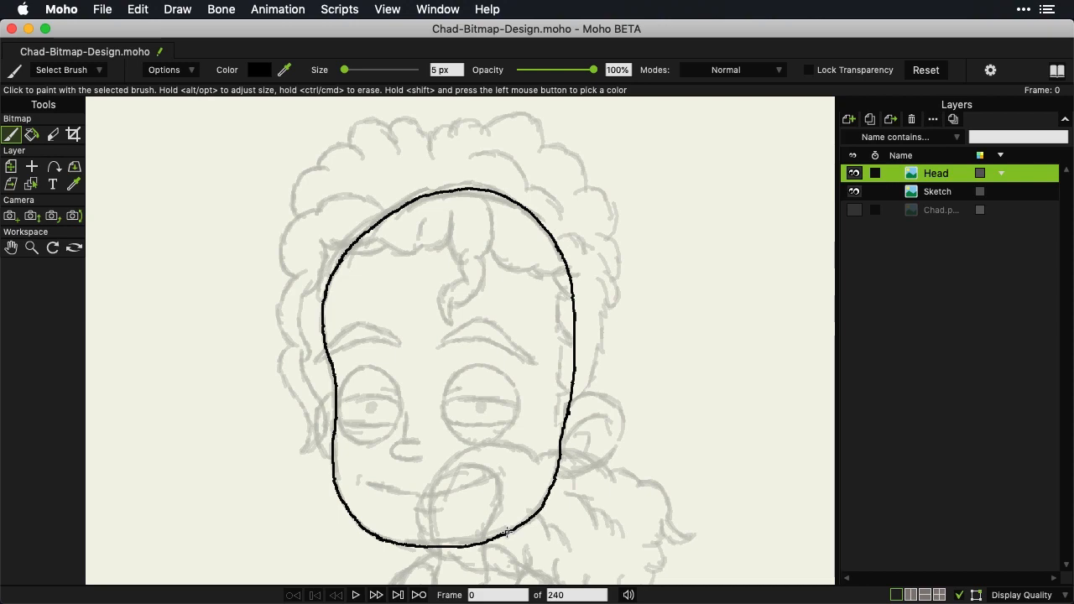
mouse_move(565, 414)
mouse_down()
mouse_move(575, 395)
mouse_move(612, 398)
mouse_move(623, 444)
mouse_up()
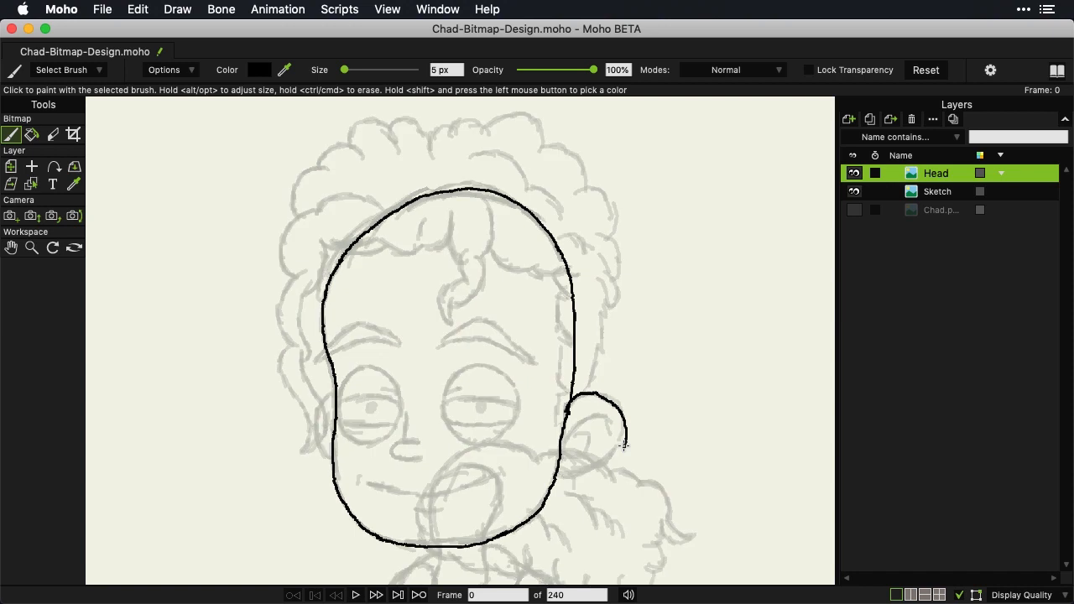
key(super+z)
mouse_move(567, 411)
mouse_down()
mouse_move(581, 395)
mouse_move(606, 391)
mouse_move(628, 419)
mouse_move(605, 462)
mouse_move(552, 480)
mouse_up()
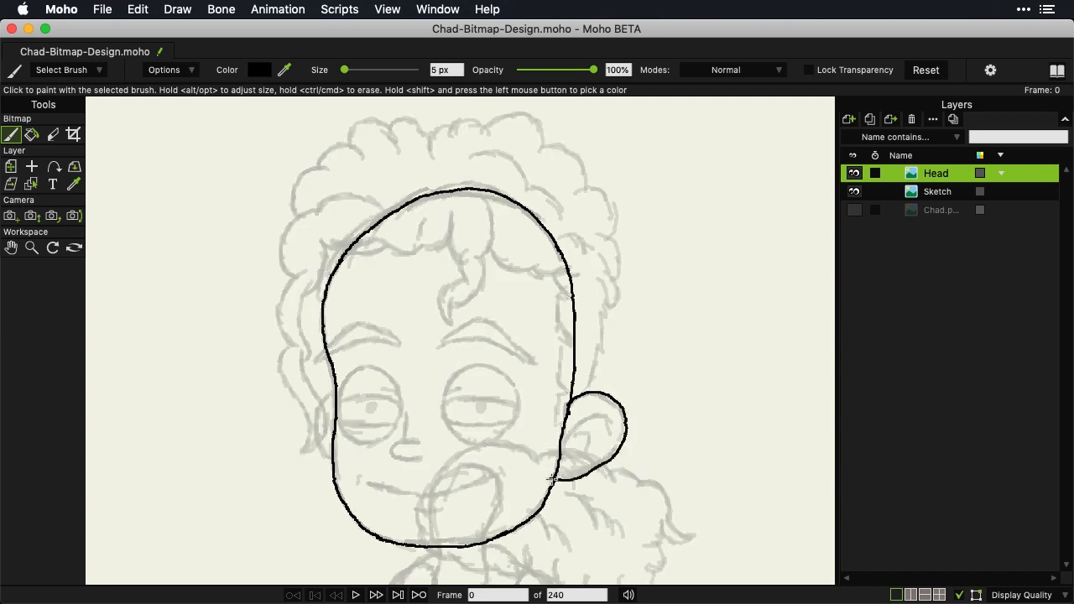
key(super+z)
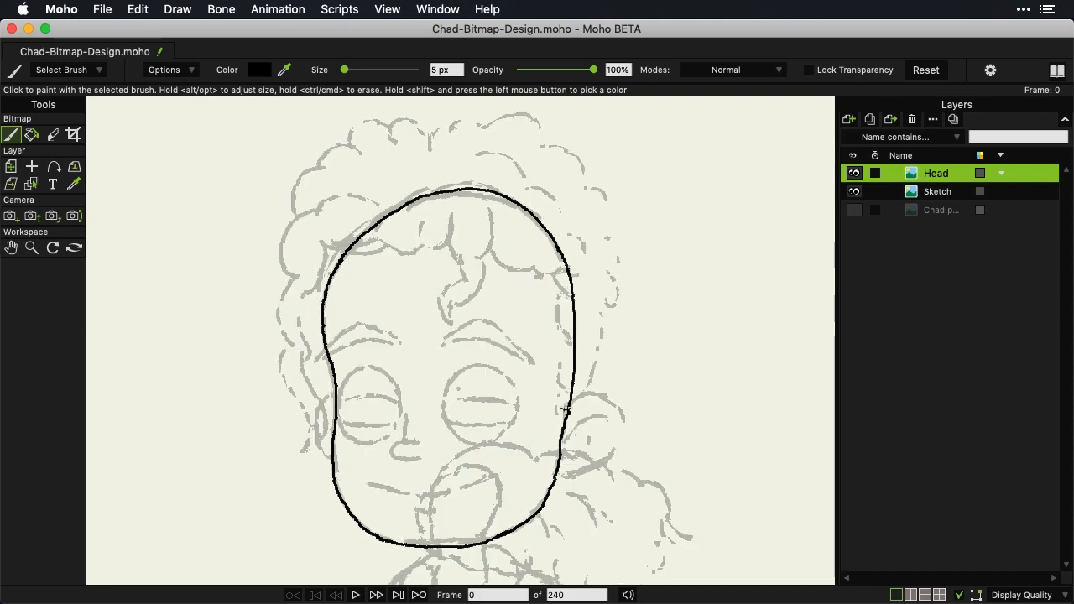
Ink the right-hand ear's outline and inner folds, and the smaller left-hand ear with its inner line
mouse_move(567, 411)
mouse_down()
mouse_move(589, 389)
mouse_move(610, 391)
mouse_move(628, 421)
mouse_move(592, 472)
mouse_move(554, 476)
mouse_up()
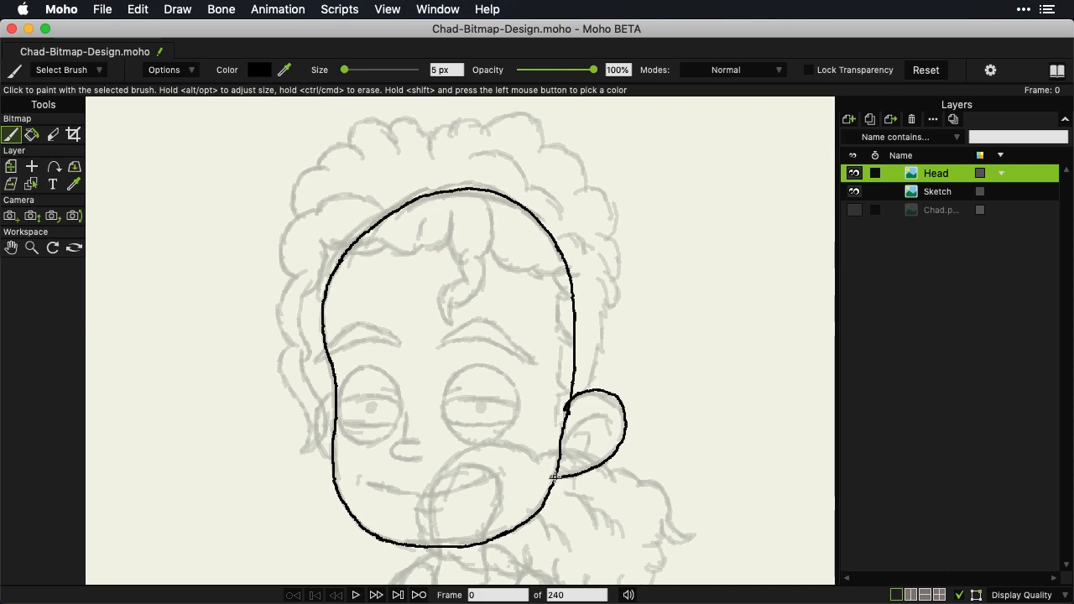
mouse_move(555, 477)
mouse_down()
mouse_move(567, 438)
mouse_move(598, 416)
mouse_move(613, 426)
mouse_move(576, 433)
mouse_move(591, 432)
mouse_move(592, 449)
mouse_up()
mouse_move(336, 392)
mouse_down()
mouse_move(316, 438)
mouse_move(333, 461)
mouse_up()
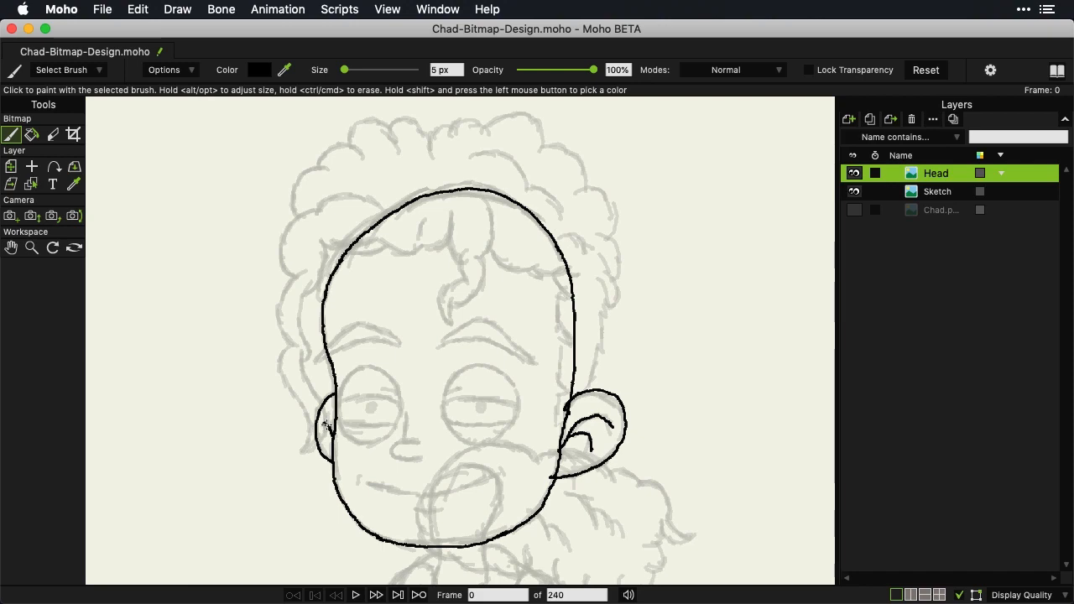
Compare the inked Head layer with the Chad reference image by toggling layer visibility, and restore the Head and Sketch view
click(854, 173)
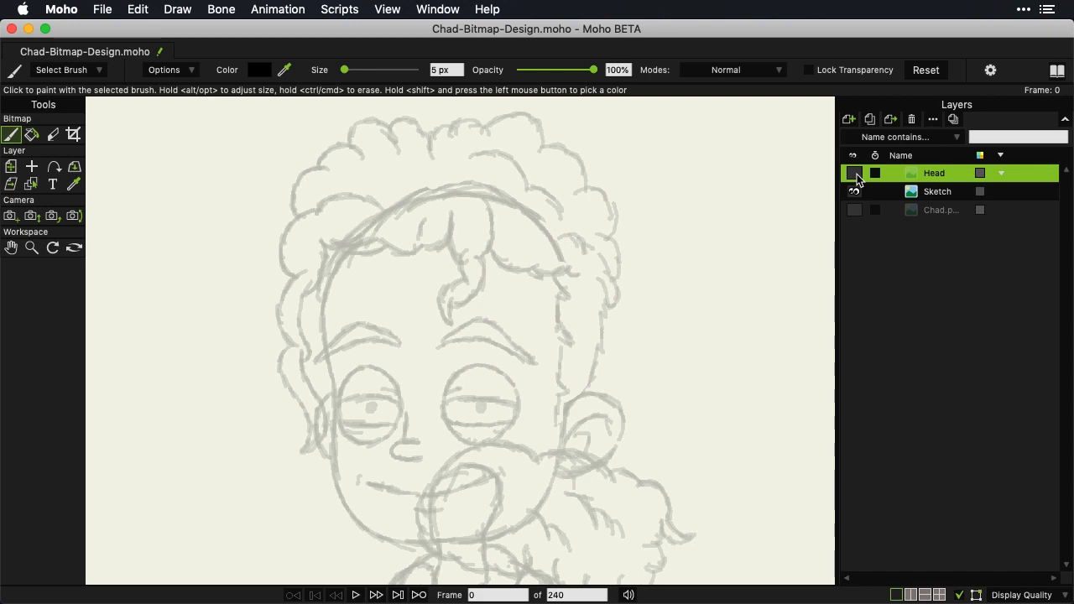
click(854, 209)
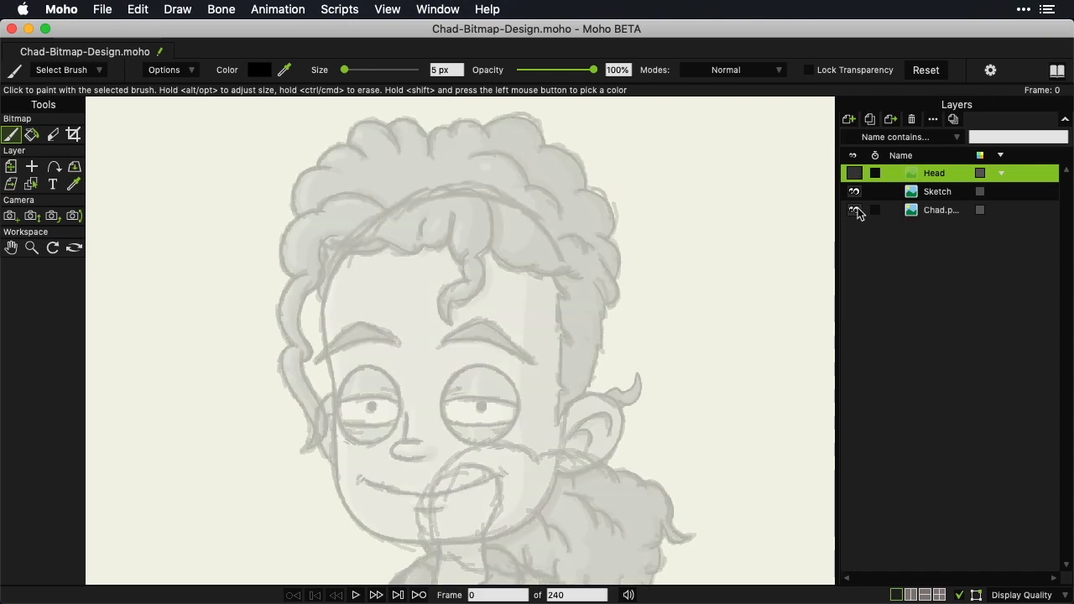
click(855, 192)
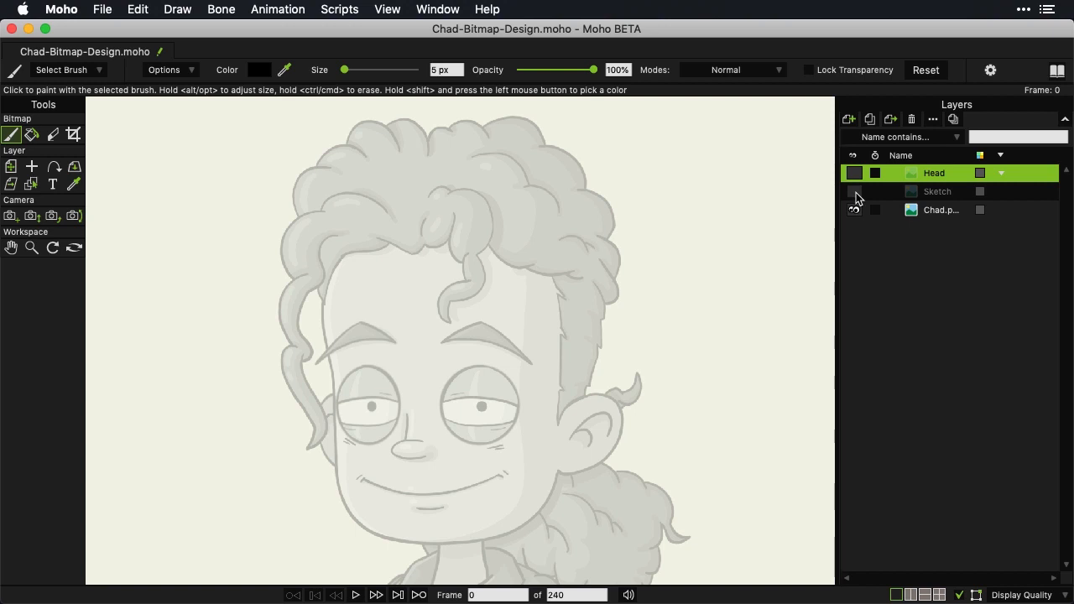
click(854, 173)
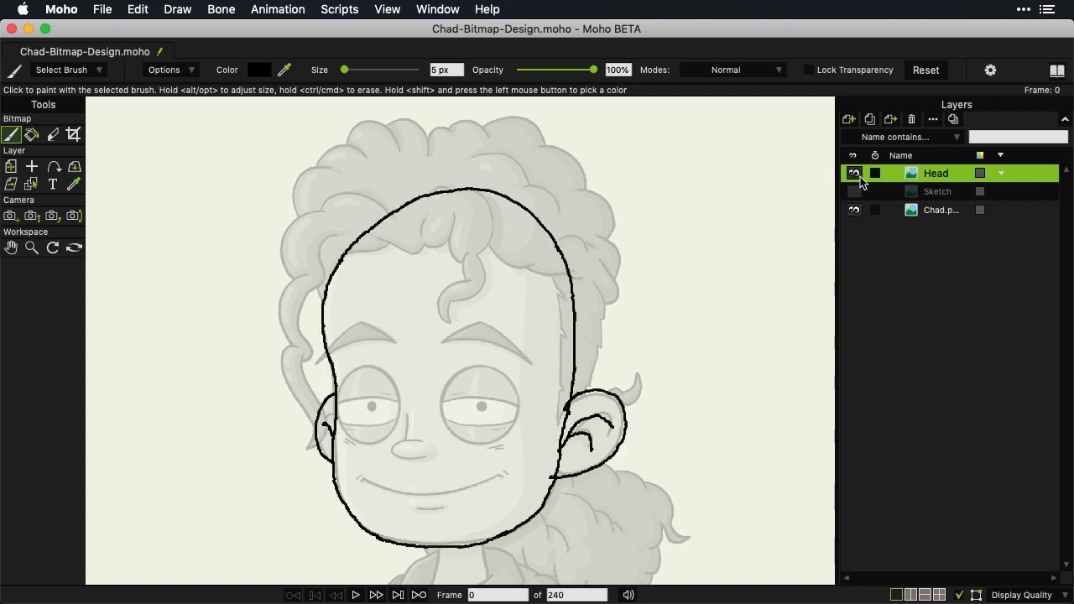
click(854, 210)
click(854, 191)
double_click(936, 173)
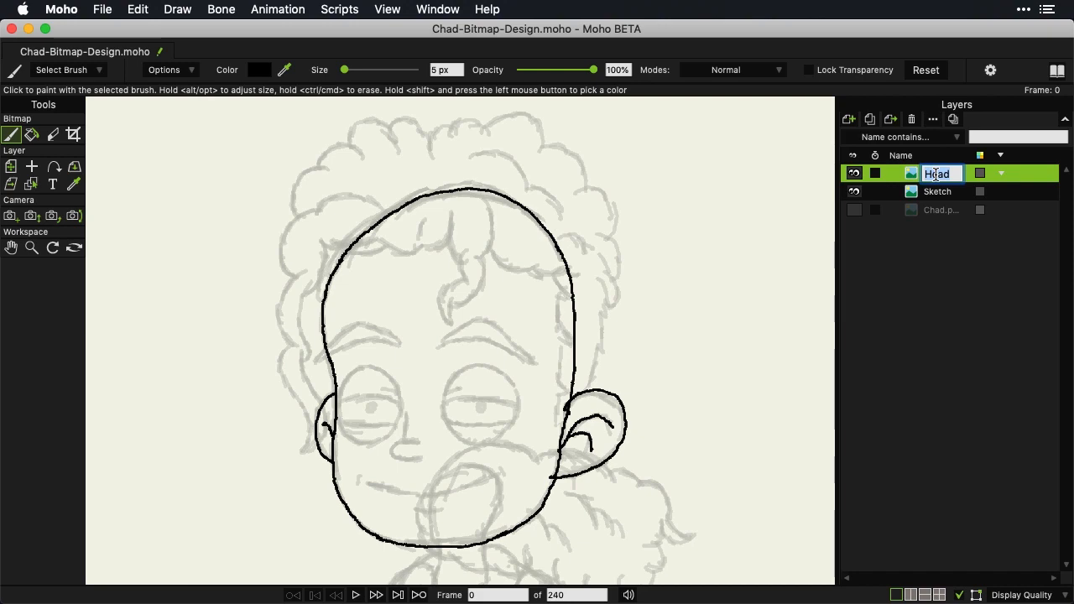
Erase the section of head outline crossing the right-hand ear, along with the stray stroke ends at the ear's upper joint
click(55, 135)
scroll(575, 435, up, 5)
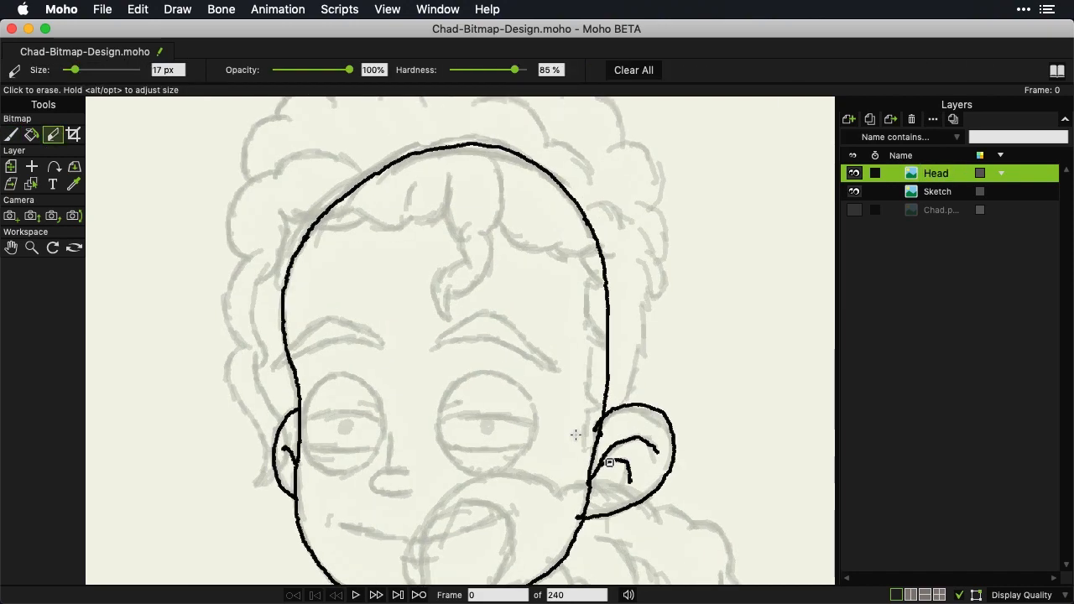
scroll(575, 435, up, 6)
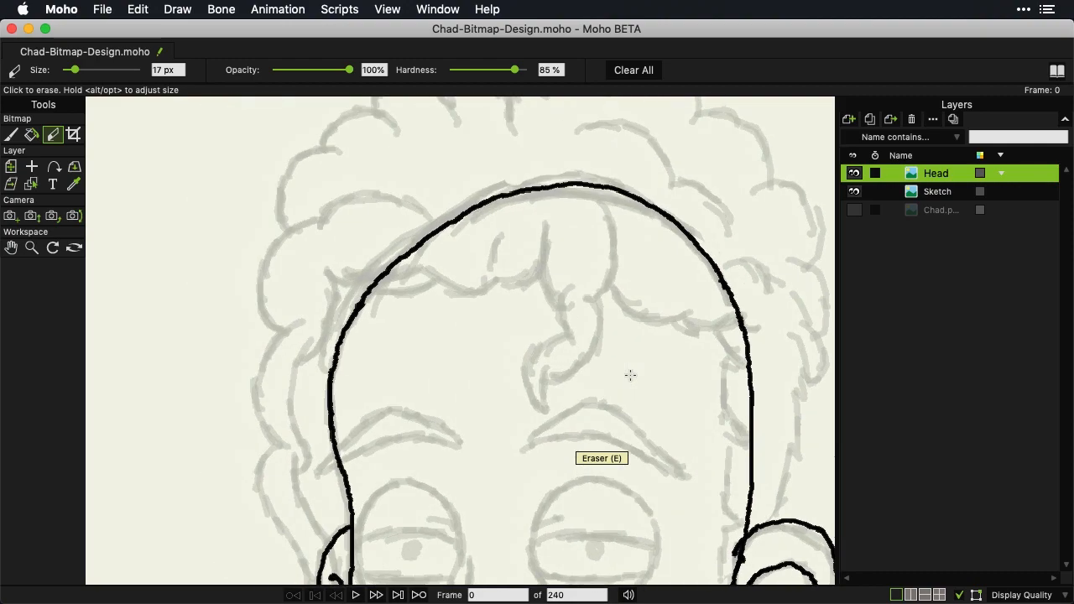
scroll(687, 457, up, 6)
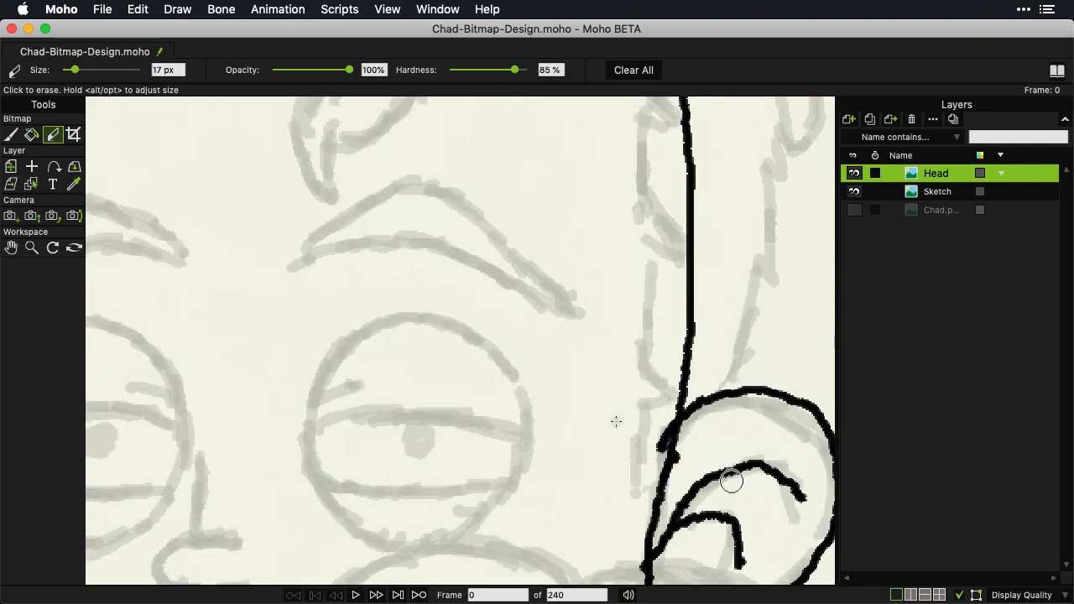
drag(631, 391, 611, 366)
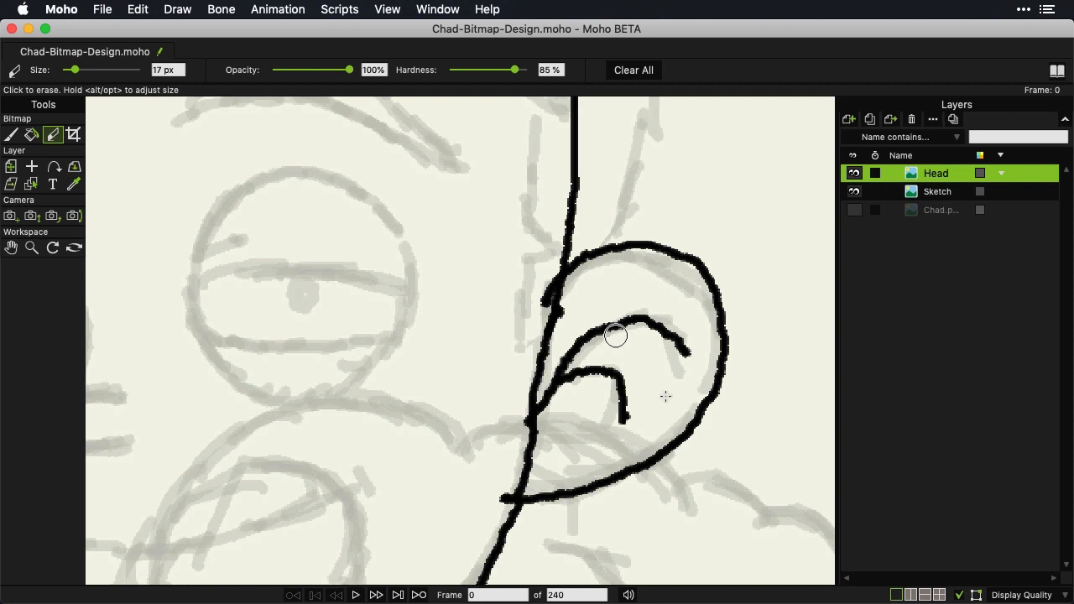
mouse_move(556, 334)
mouse_down()
mouse_move(553, 303)
mouse_move(553, 316)
mouse_move(543, 305)
mouse_move(536, 313)
mouse_move(536, 326)
mouse_move(557, 295)
mouse_move(530, 397)
mouse_move(523, 429)
mouse_up()
mouse_move(523, 417)
mouse_down()
mouse_move(538, 426)
mouse_move(518, 477)
mouse_up()
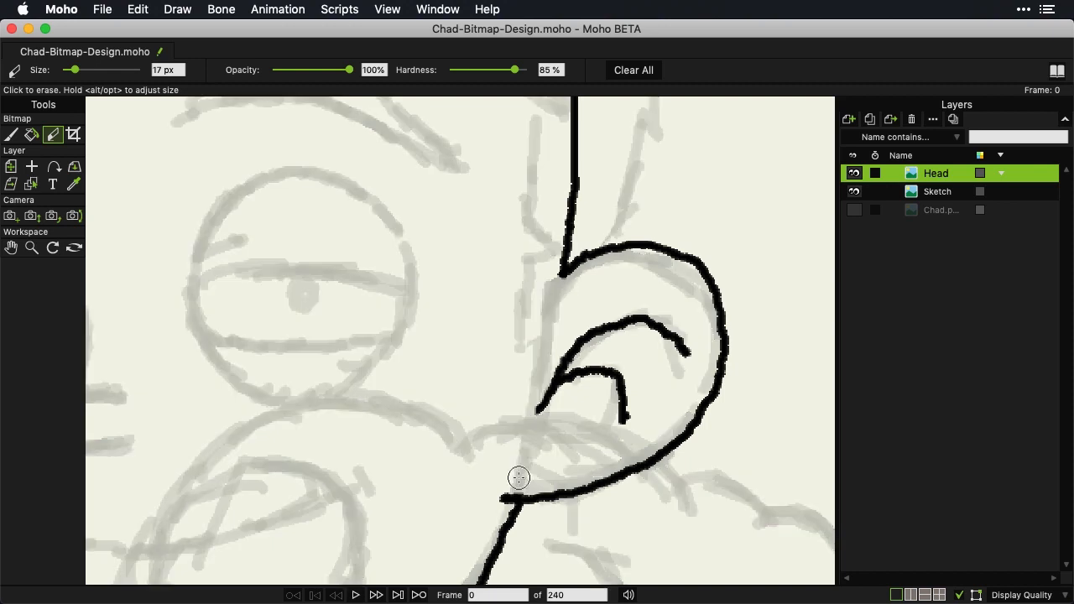
scroll(518, 477, down, 5)
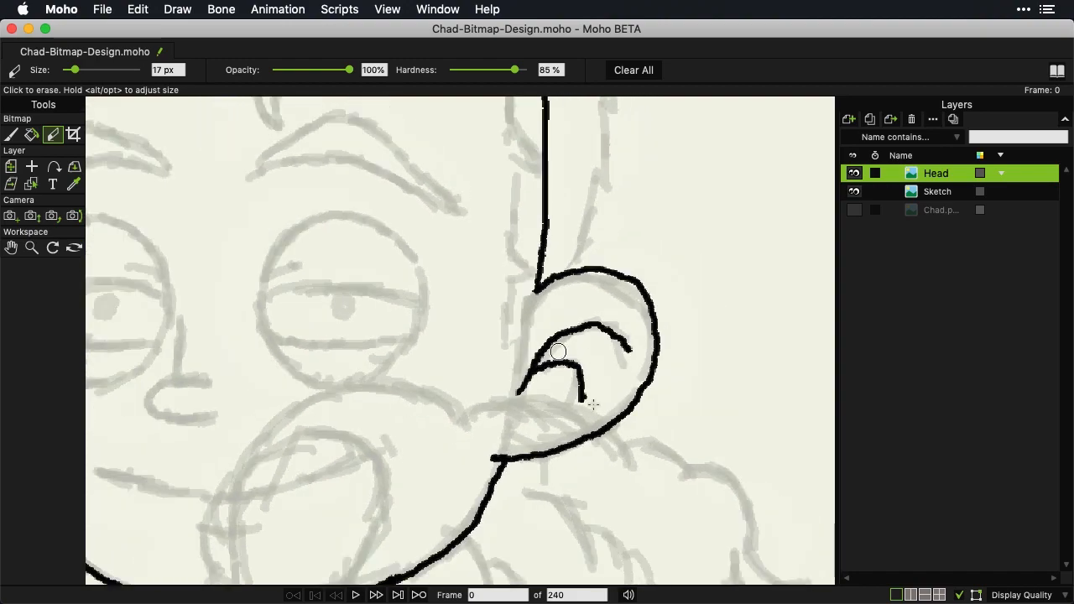
scroll(562, 389, down, 5)
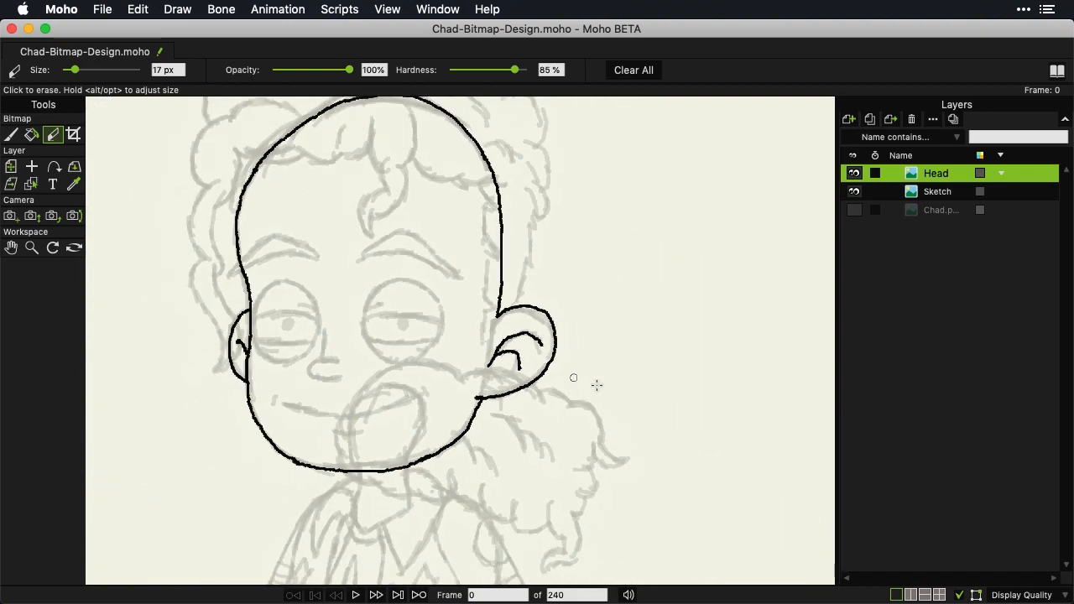
scroll(560, 367, down, 1)
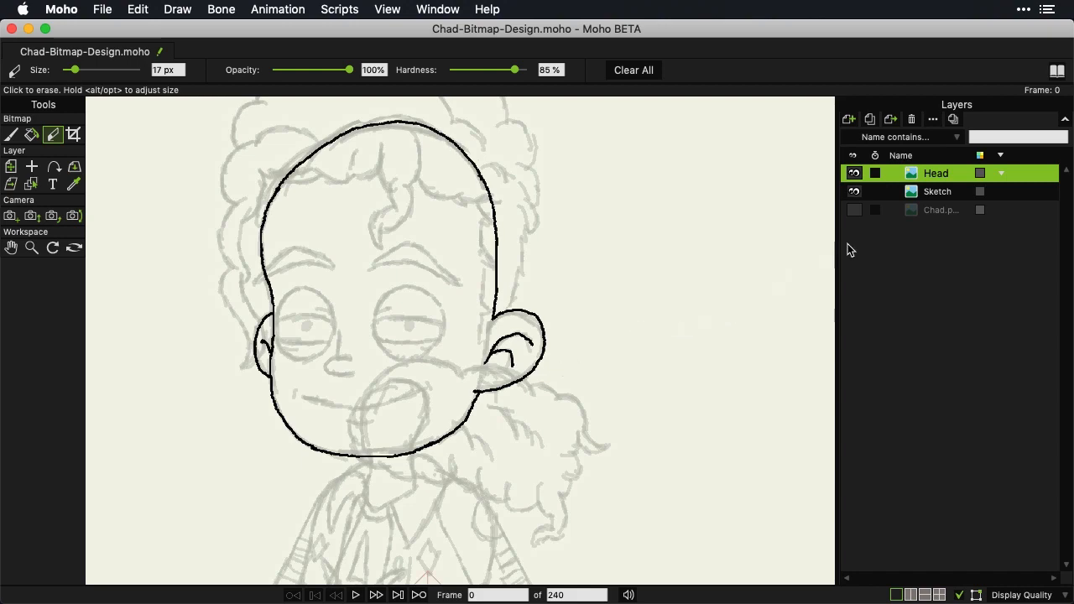
Create a transparent 2048 by 2732 image layer named Hair above the Head layer
click(849, 120)
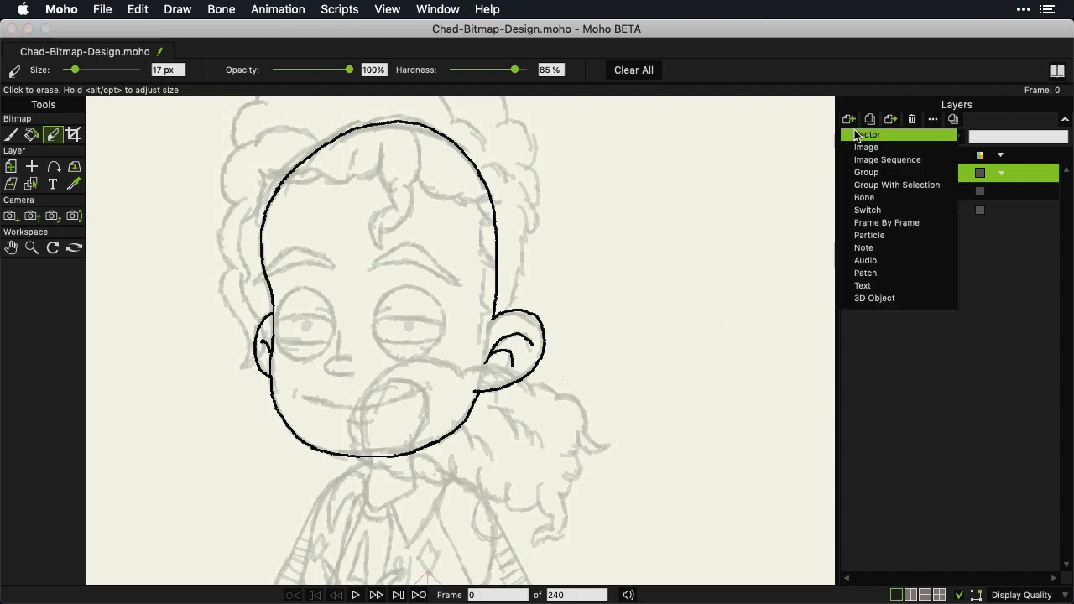
click(865, 147)
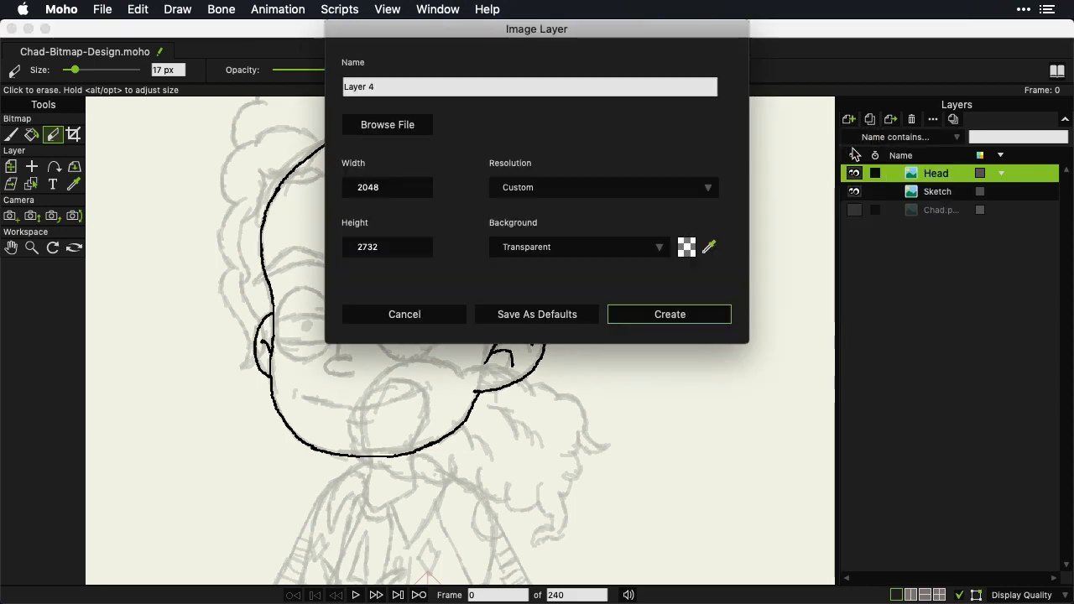
click(415, 88)
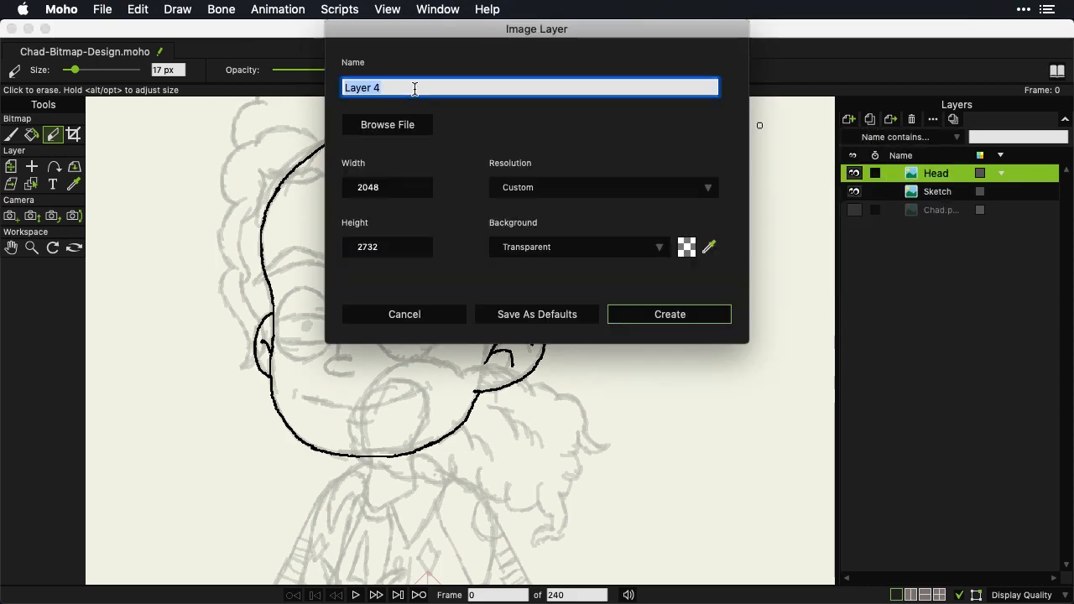
text(Hair)
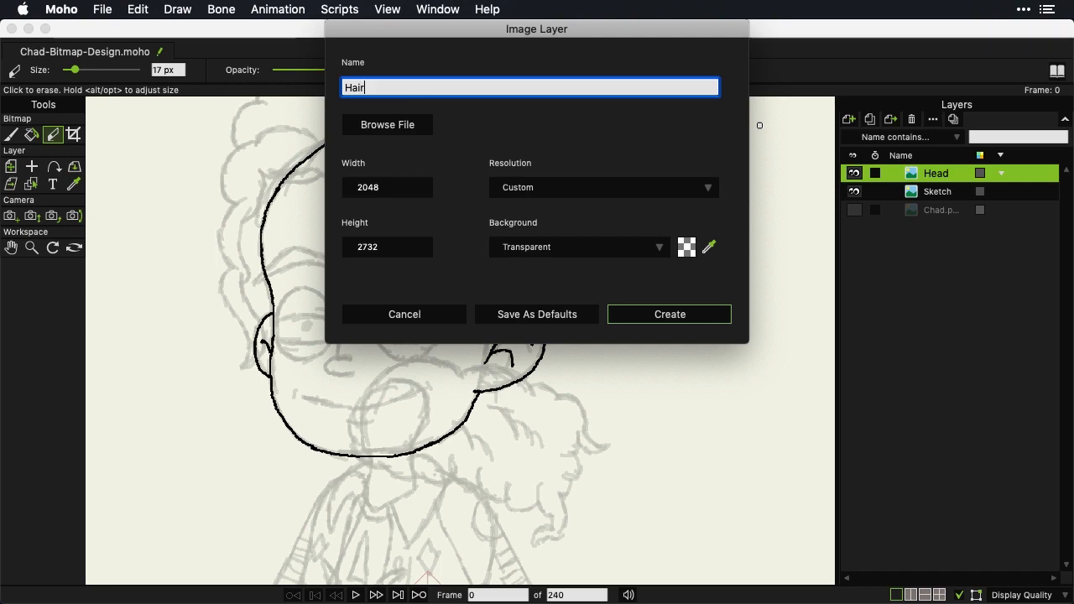
click(697, 321)
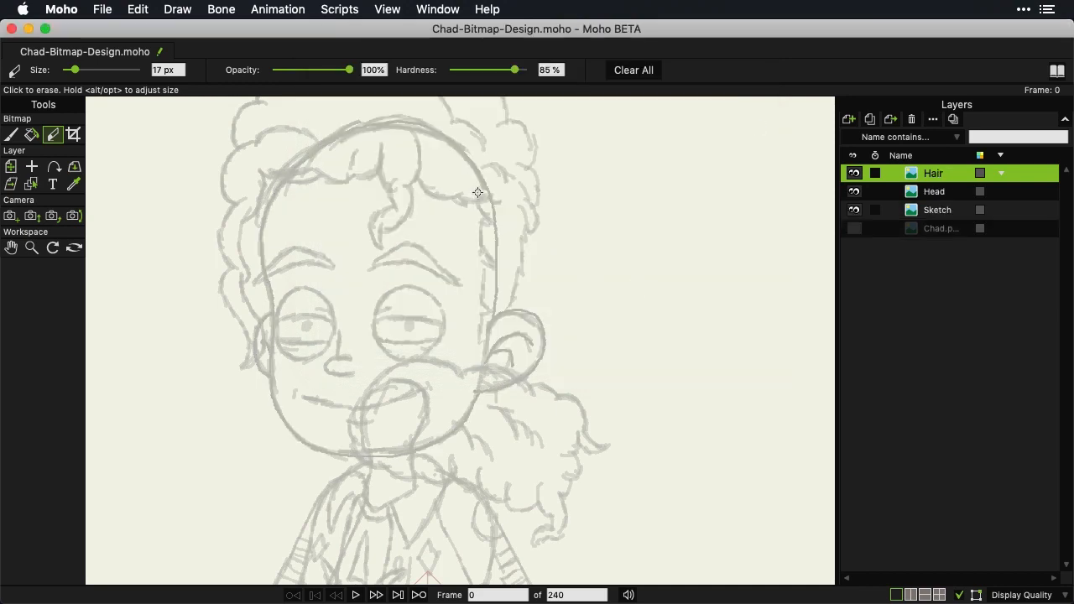
Ink the curls on the left side of the hair and the scalloped hairline across the forehead on the Hair layer
drag(479, 193, 567, 249)
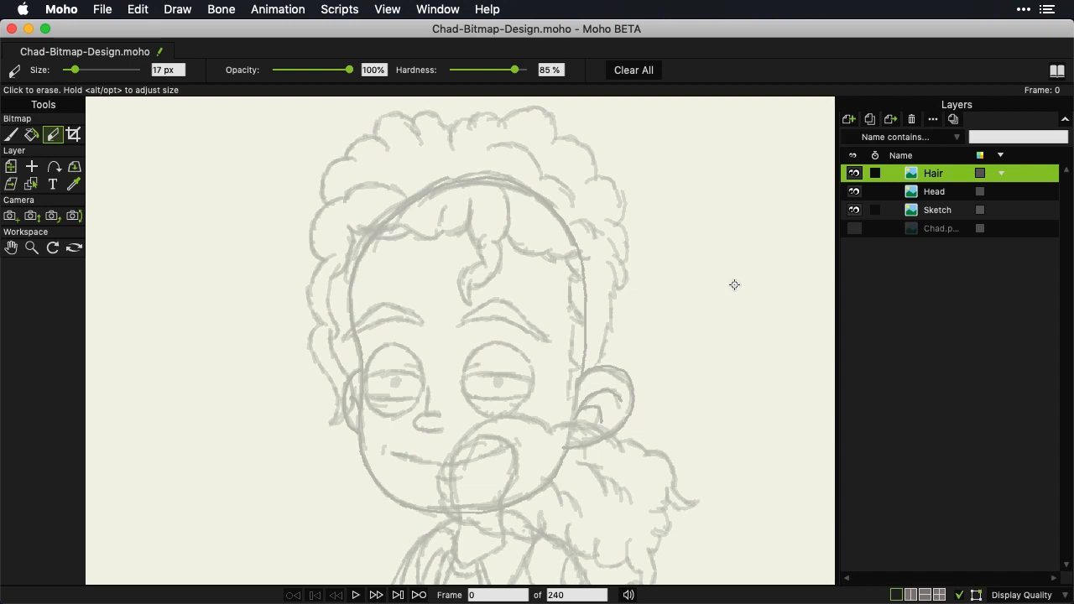
click(12, 135)
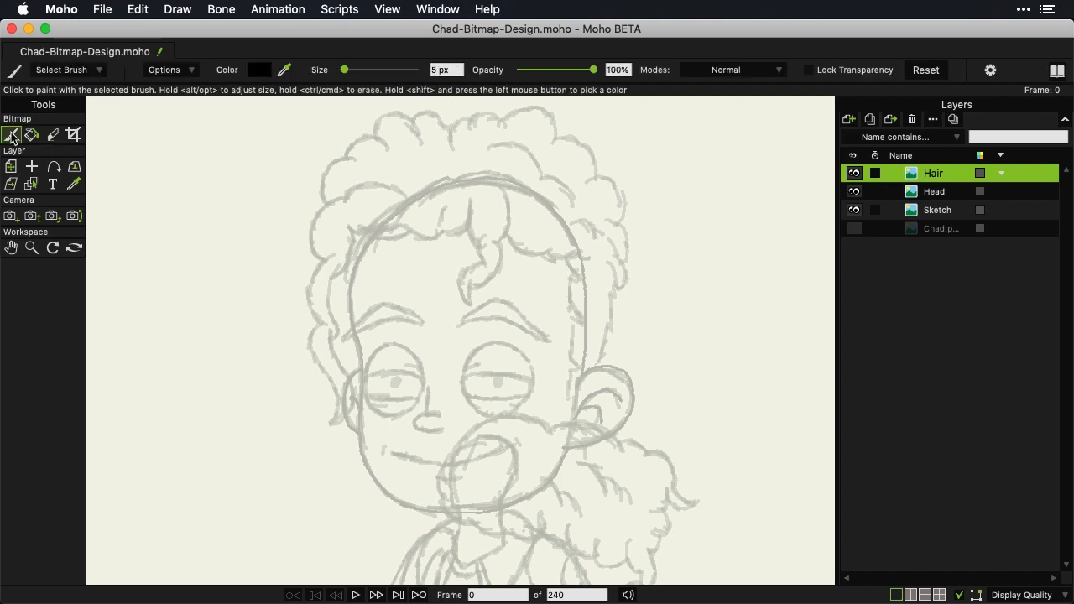
mouse_move(386, 150)
mouse_down()
mouse_move(374, 135)
mouse_move(356, 136)
mouse_move(323, 202)
mouse_up()
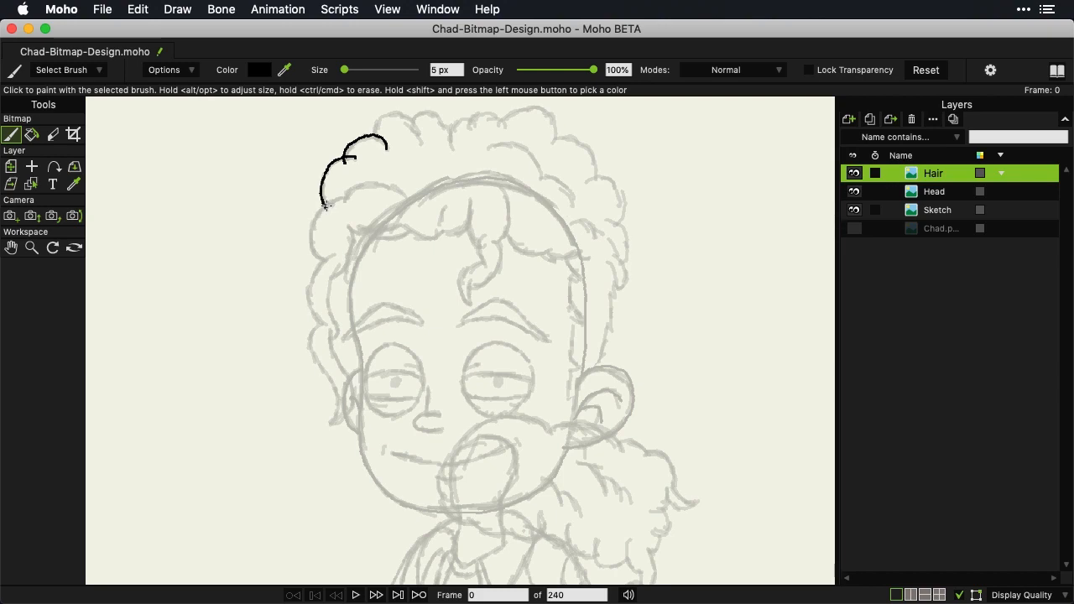
mouse_move(326, 205)
mouse_down()
mouse_move(326, 227)
mouse_move(342, 243)
mouse_move(361, 236)
mouse_up()
mouse_move(362, 235)
mouse_down()
mouse_move(435, 238)
mouse_move(470, 224)
mouse_move(577, 252)
mouse_up()
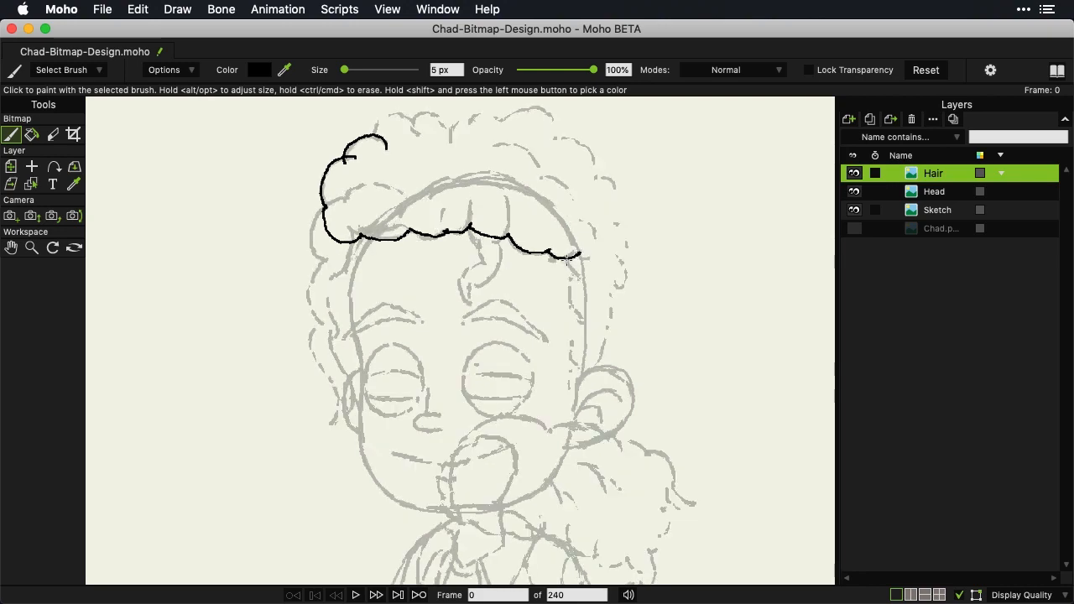
Ink the notched inner edge and the pointed outer edge of the sideburn above the right-hand ear on the Hair layer
mouse_move(566, 260)
mouse_down()
mouse_move(579, 272)
mouse_move(567, 400)
mouse_up()
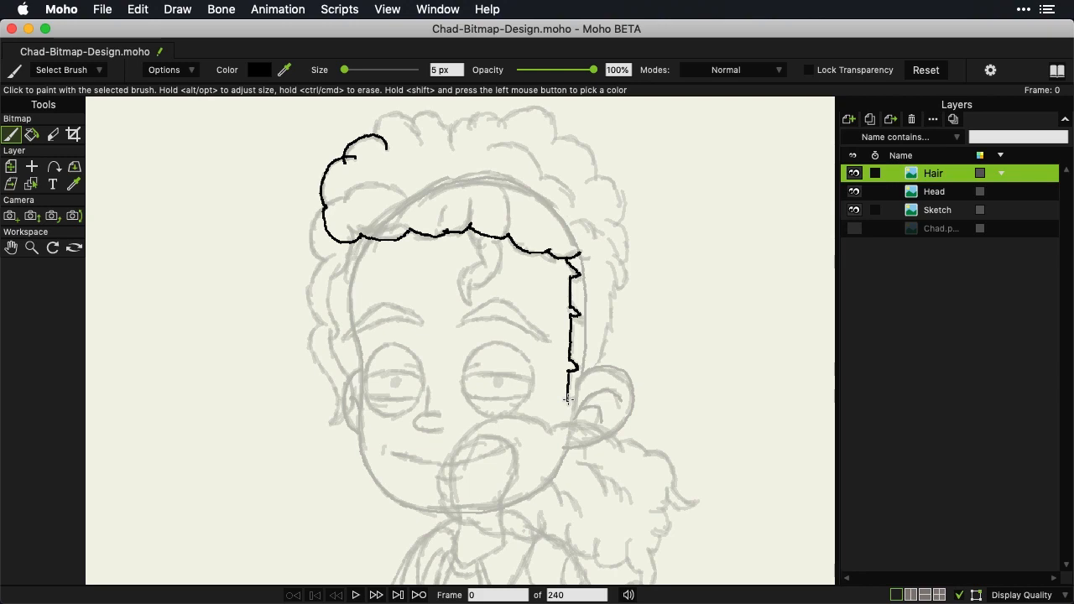
mouse_move(567, 399)
mouse_down()
mouse_move(595, 368)
mouse_move(607, 325)
mouse_up()
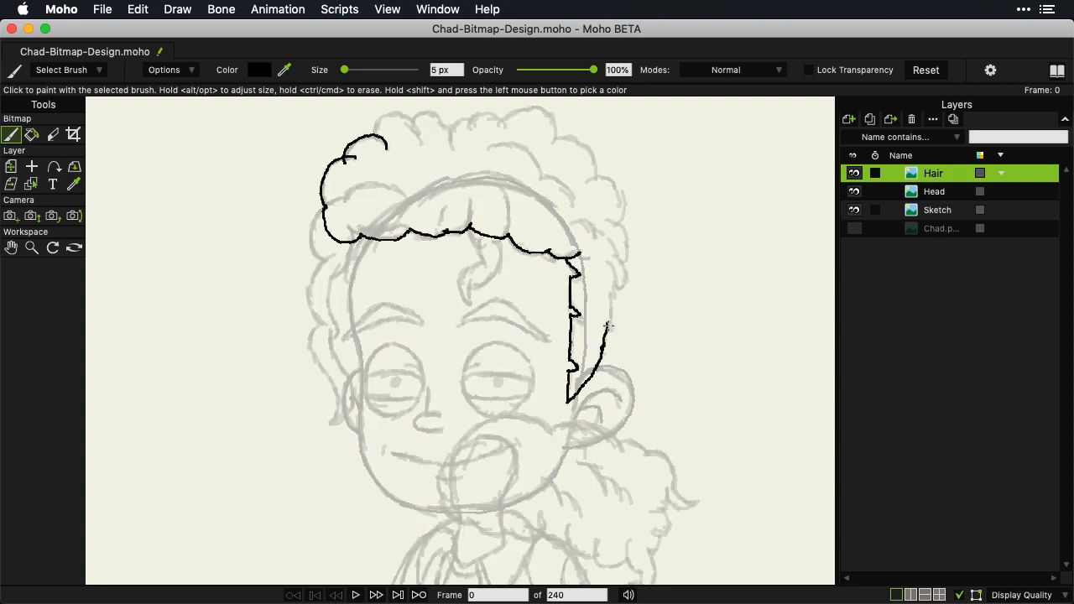
key(super+z)
drag(605, 342, 615, 285)
Ink the curls up the right side of the hair from the sideburn towards the crown
mouse_move(615, 285)
mouse_down()
mouse_move(627, 279)
mouse_move(617, 256)
mouse_up()
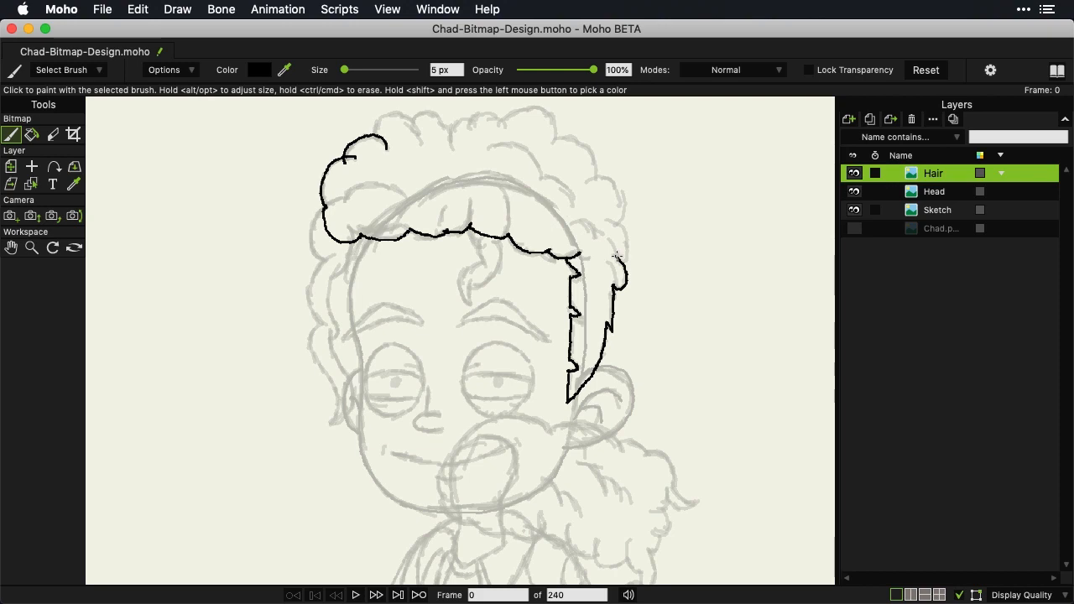
mouse_move(617, 257)
mouse_down()
mouse_move(629, 245)
mouse_move(615, 221)
mouse_up()
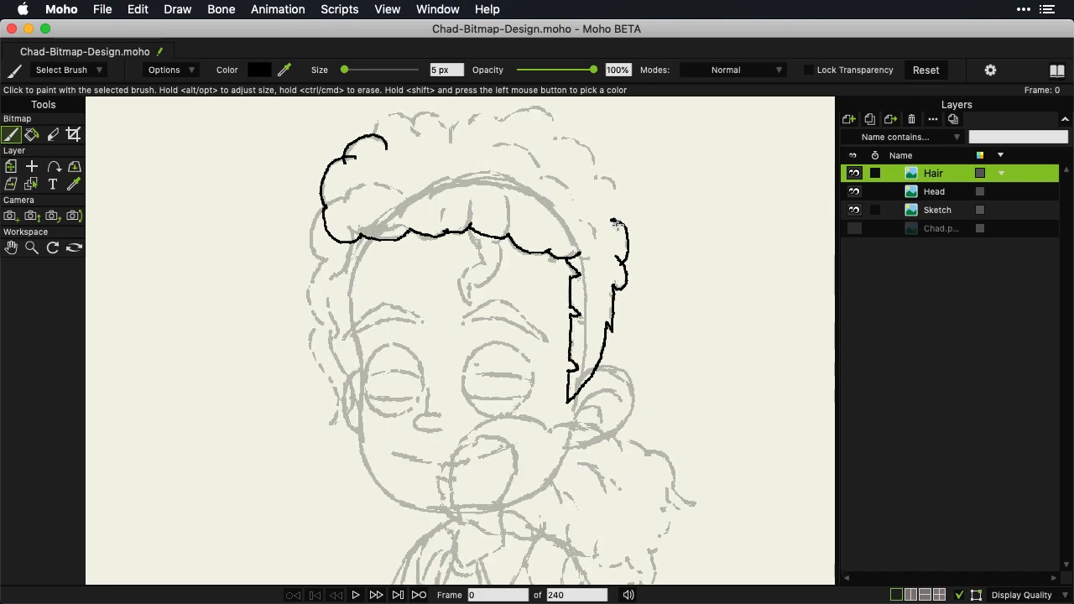
mouse_move(615, 219)
mouse_down()
mouse_move(609, 177)
mouse_move(586, 179)
mouse_move(596, 173)
mouse_move(590, 152)
mouse_move(553, 140)
mouse_up()
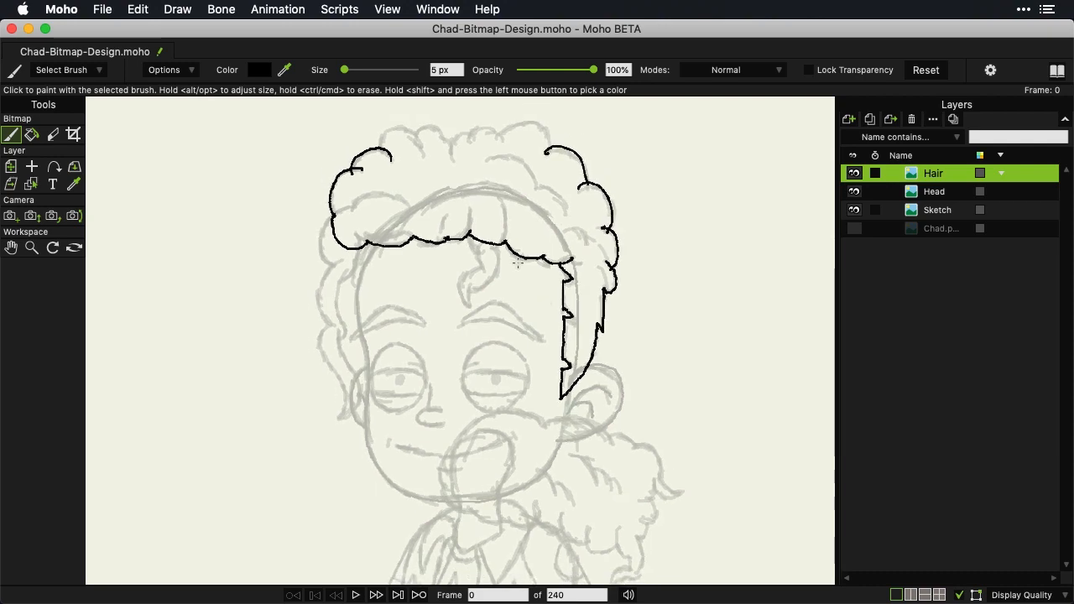
Erase the uppermost inked curl on the right side of the hair, using the 17 px eraser
mouse_move(510, 176)
mouse_down()
mouse_move(498, 290)
mouse_move(711, 281)
mouse_up()
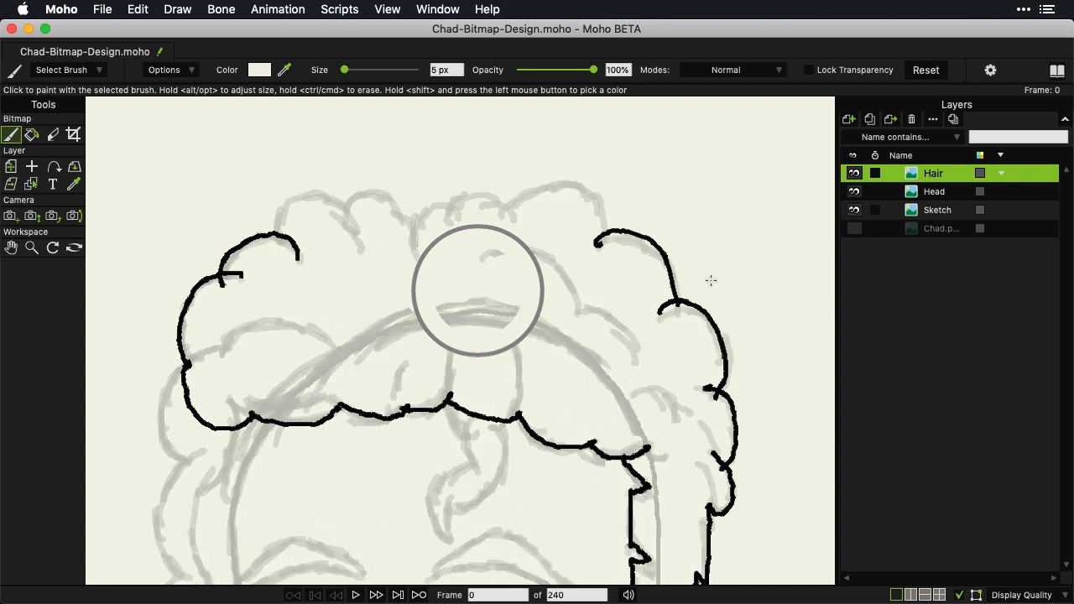
key(e)
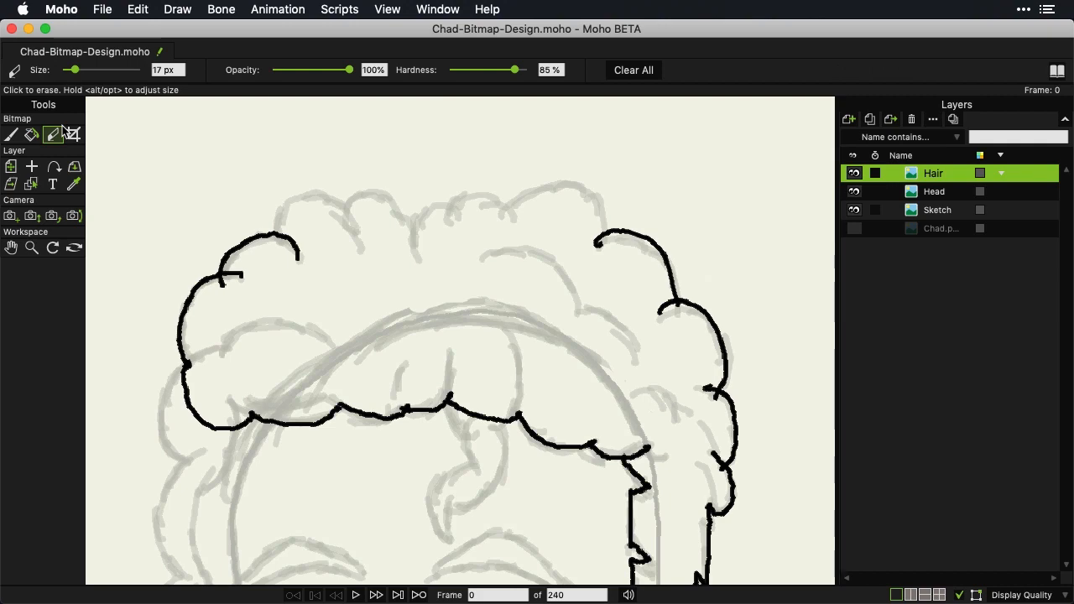
mouse_move(650, 239)
mouse_down()
mouse_move(625, 230)
mouse_move(597, 255)
mouse_move(606, 237)
mouse_move(648, 242)
mouse_move(676, 281)
mouse_up()
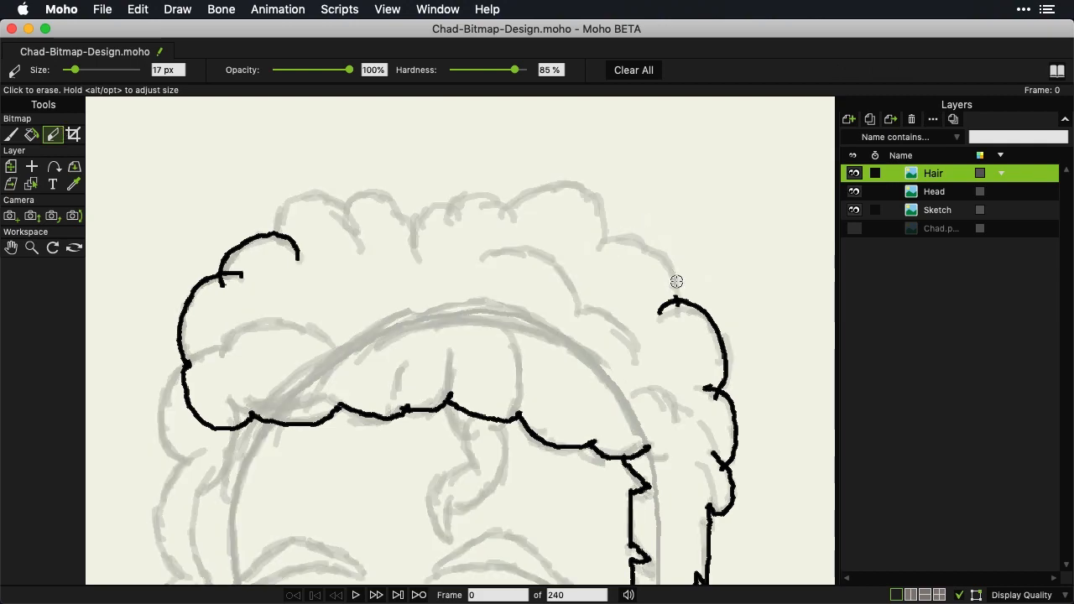
Redraw the erased curl with the 5 px brush and ink the remaining curls across the crown to meet the left-side curls
click(19, 136)
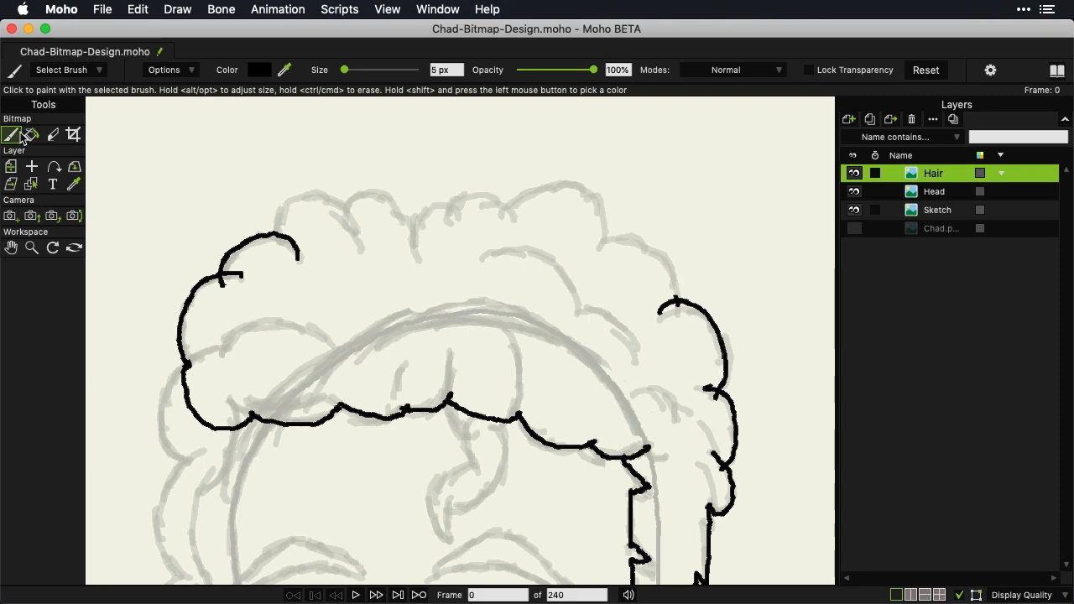
mouse_move(677, 298)
mouse_down()
mouse_move(653, 247)
mouse_move(612, 234)
mouse_move(600, 245)
mouse_move(603, 215)
mouse_move(564, 177)
mouse_move(513, 183)
mouse_move(496, 213)
mouse_move(498, 202)
mouse_move(471, 191)
mouse_move(450, 196)
mouse_move(439, 218)
mouse_move(439, 203)
mouse_move(418, 205)
mouse_move(409, 252)
mouse_up()
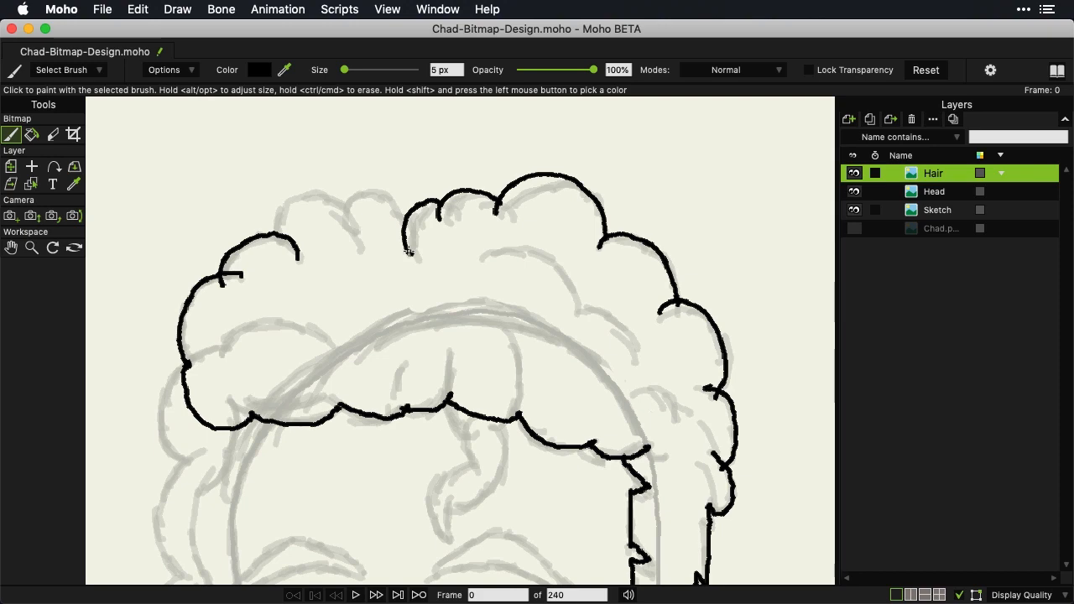
mouse_move(406, 223)
mouse_down()
mouse_move(366, 191)
mouse_move(338, 217)
mouse_move(346, 235)
mouse_up()
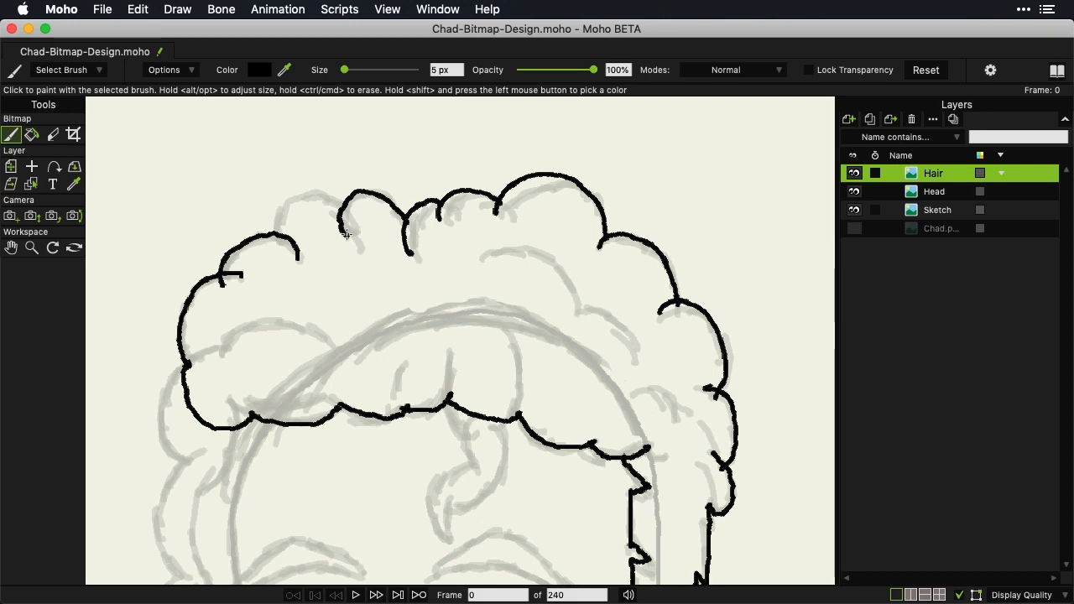
mouse_move(340, 201)
mouse_down()
mouse_move(300, 192)
mouse_move(270, 218)
mouse_move(274, 232)
mouse_up()
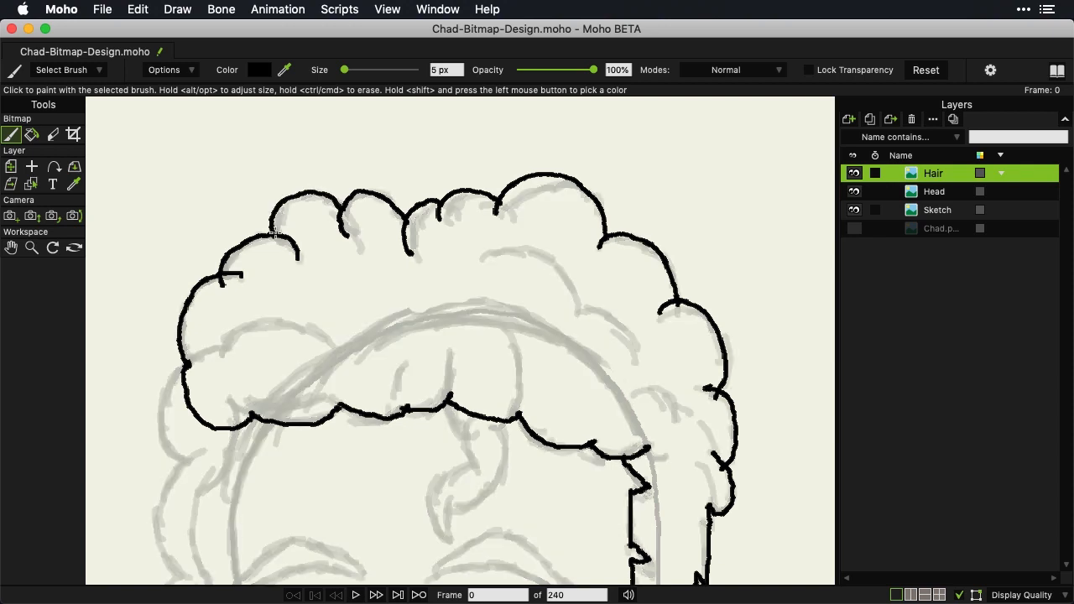
Create a transparent 2048 by 2732 image layer named Big Hair Strand above the Hair layer
scroll(275, 232, down, 3)
scroll(374, 443, down, 2)
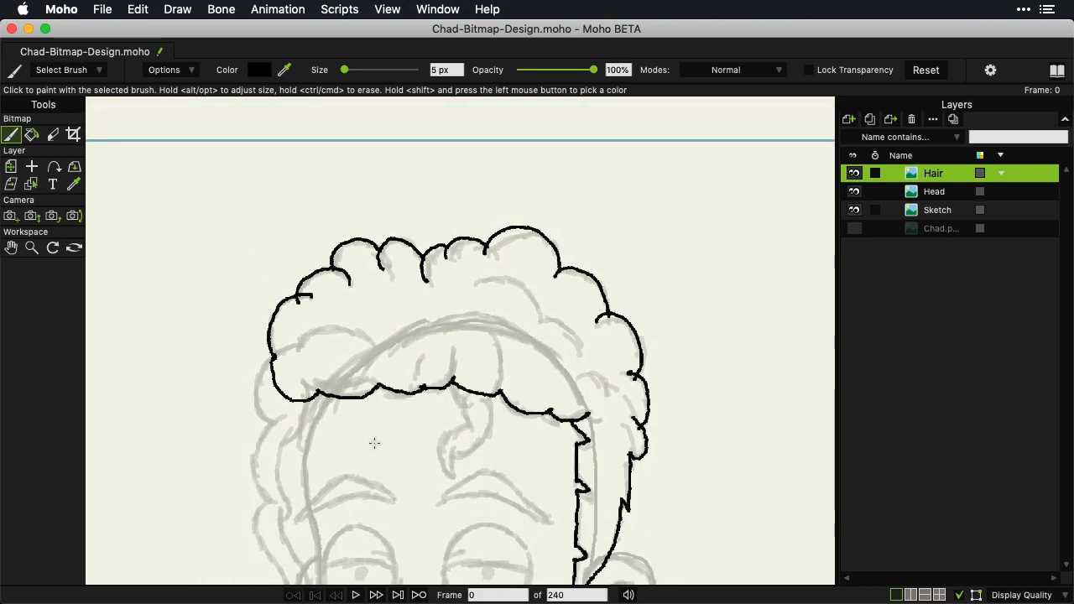
scroll(370, 426, down, 1)
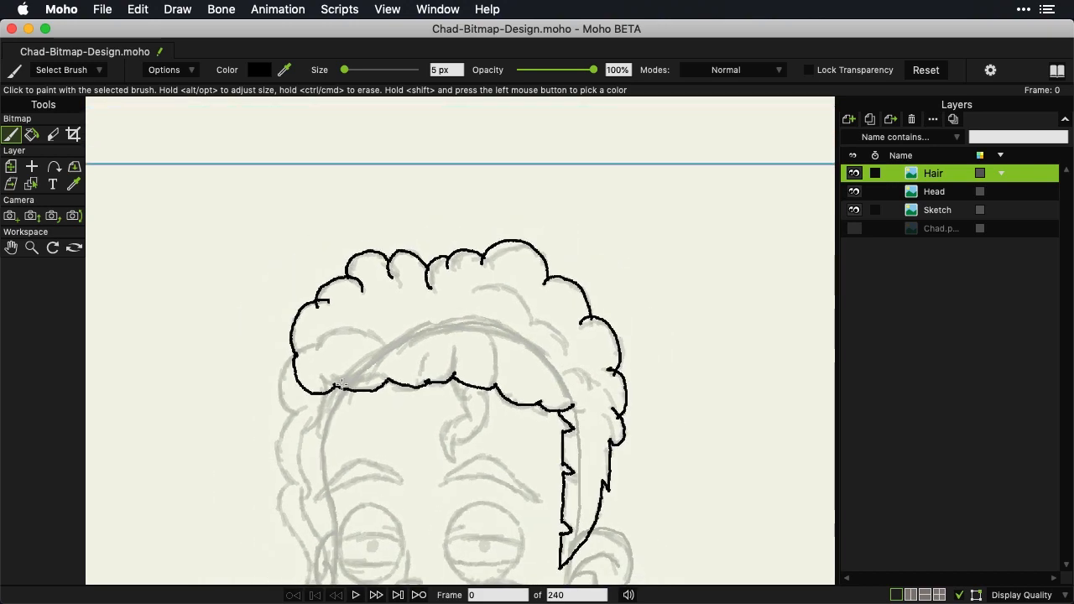
scroll(342, 383, down, 1)
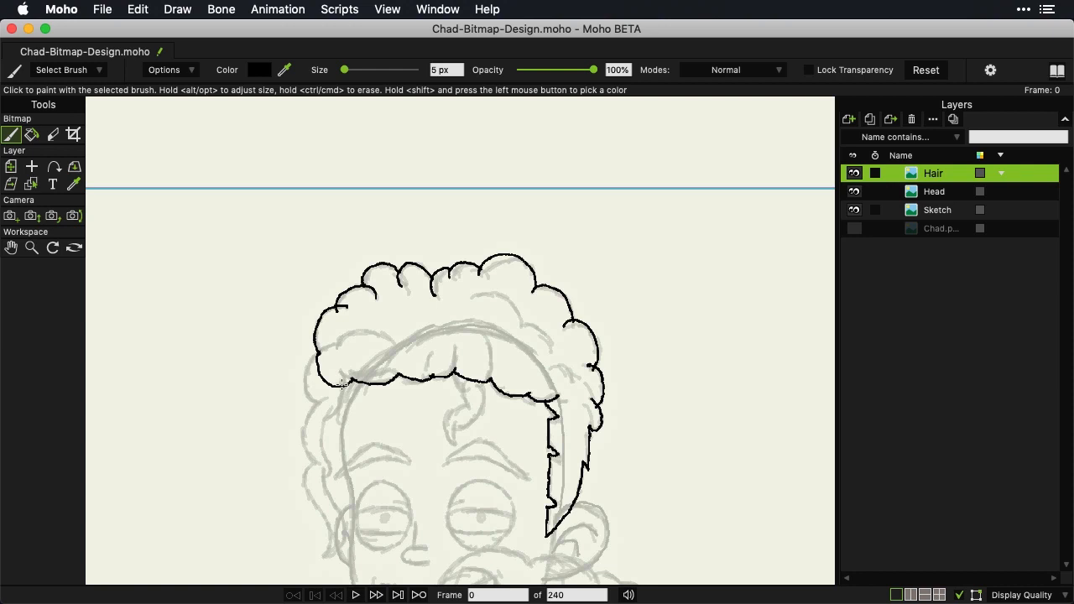
click(848, 119)
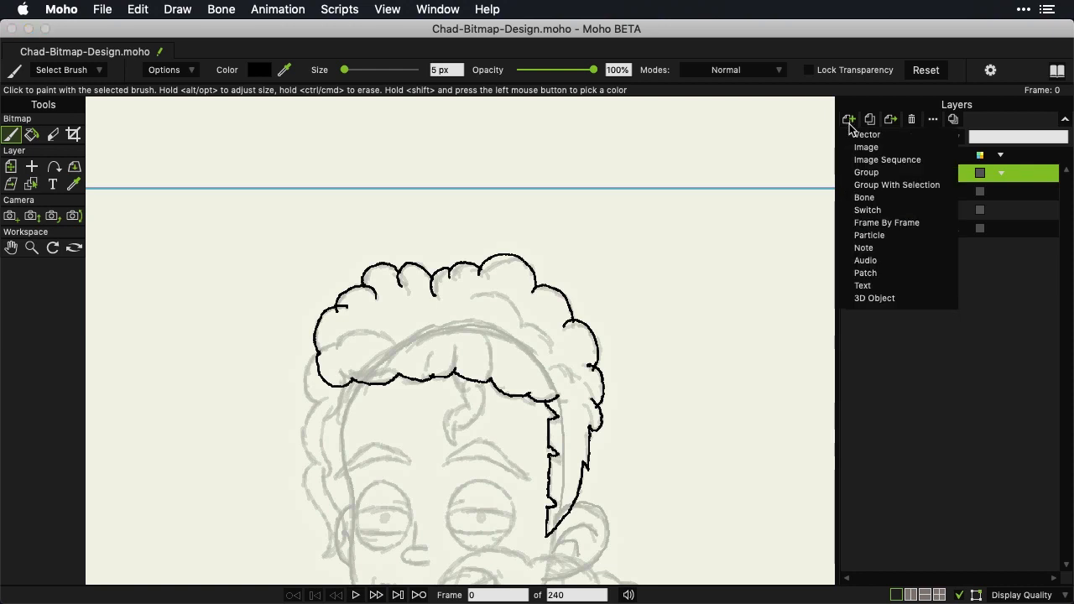
click(868, 147)
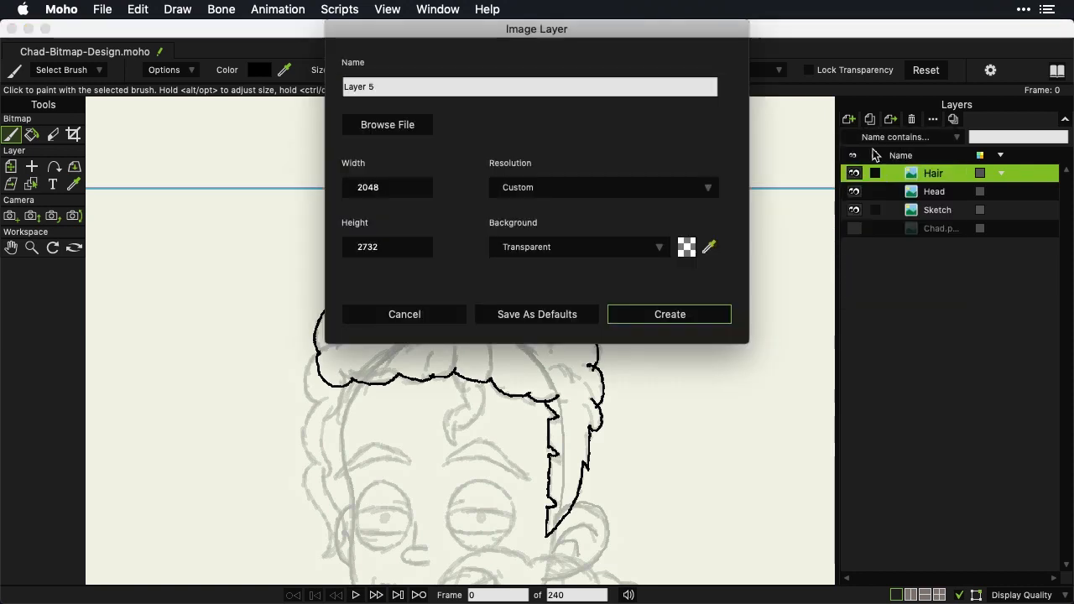
click(552, 90)
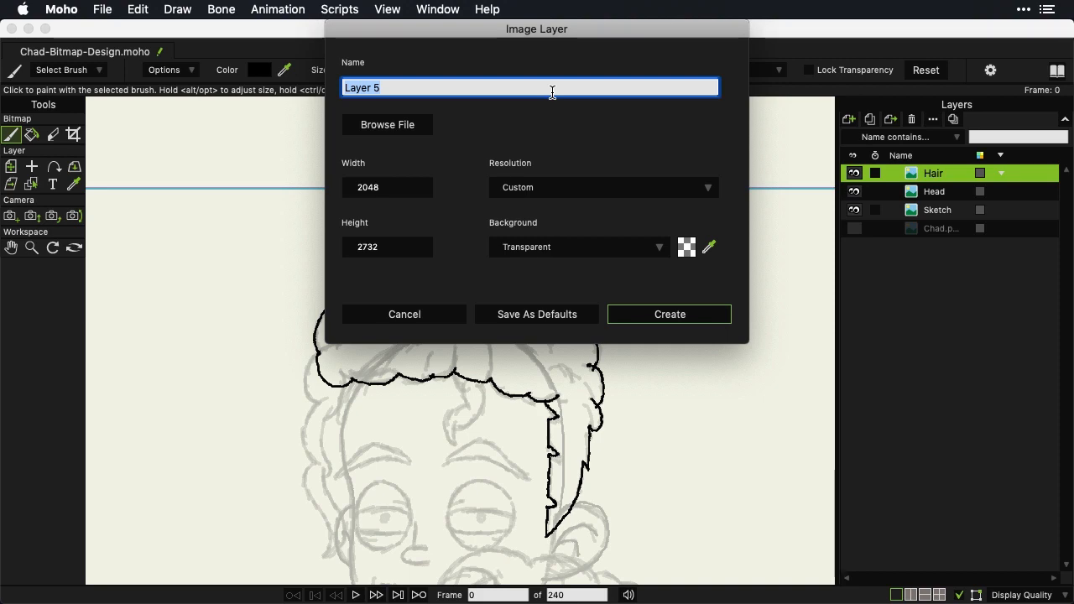
text(Big Hair)
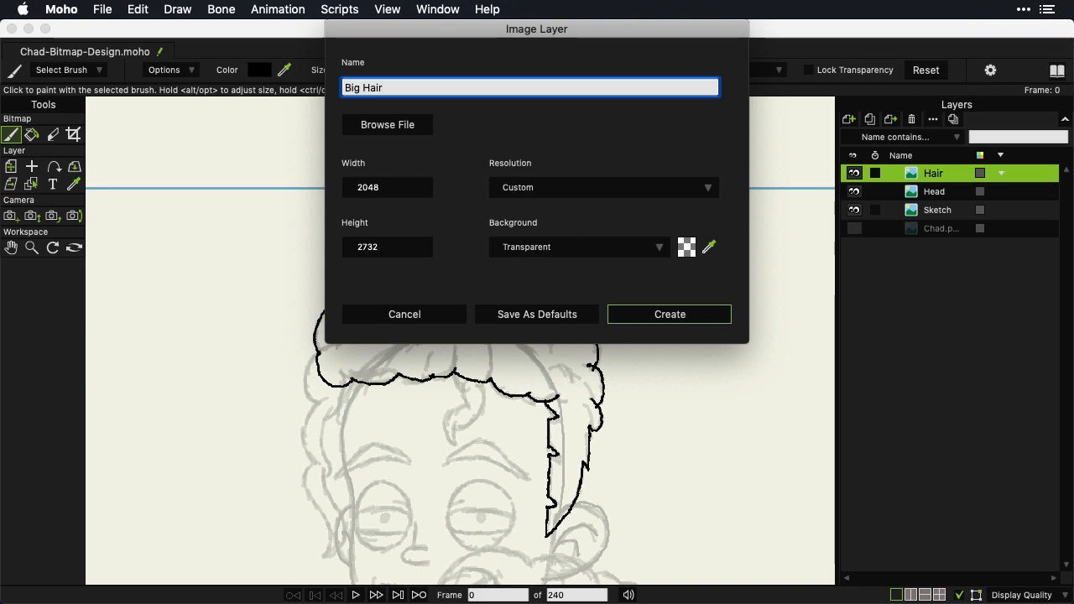
text( Strand)
key(Return)
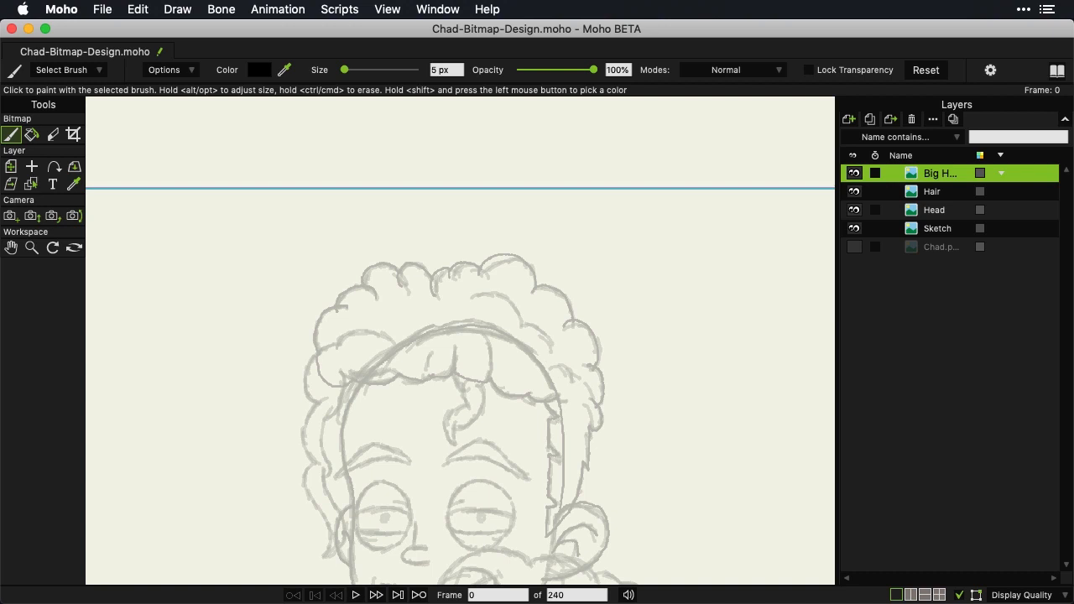
Ink the outer contour of the long hair strand on the left side of the head, from the upper curl down to its tip
scroll(231, 367, down, 5)
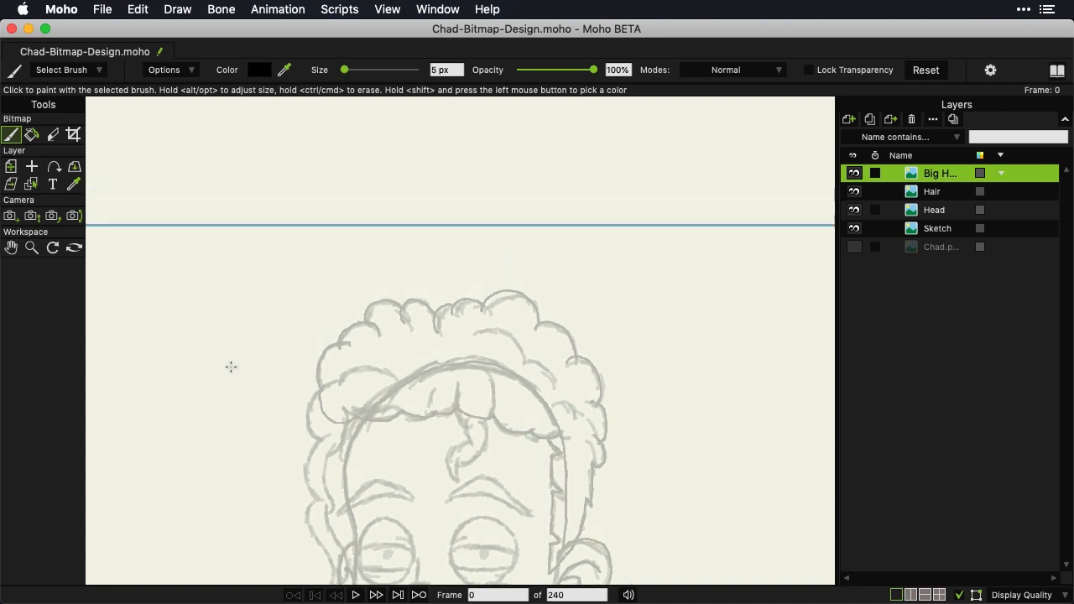
scroll(230, 367, up, 6)
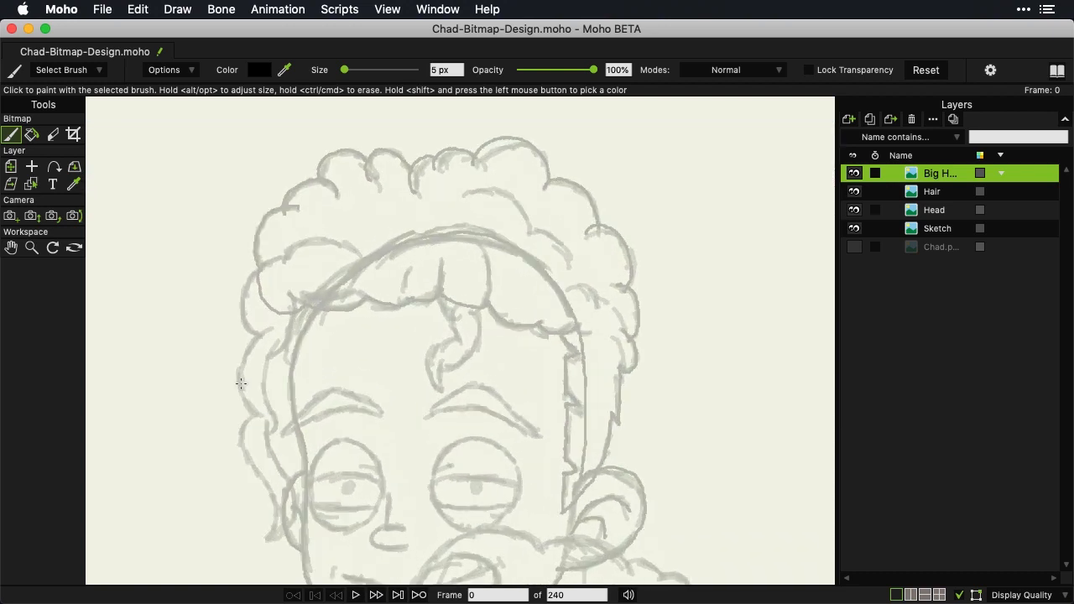
scroll(224, 404, left, 10)
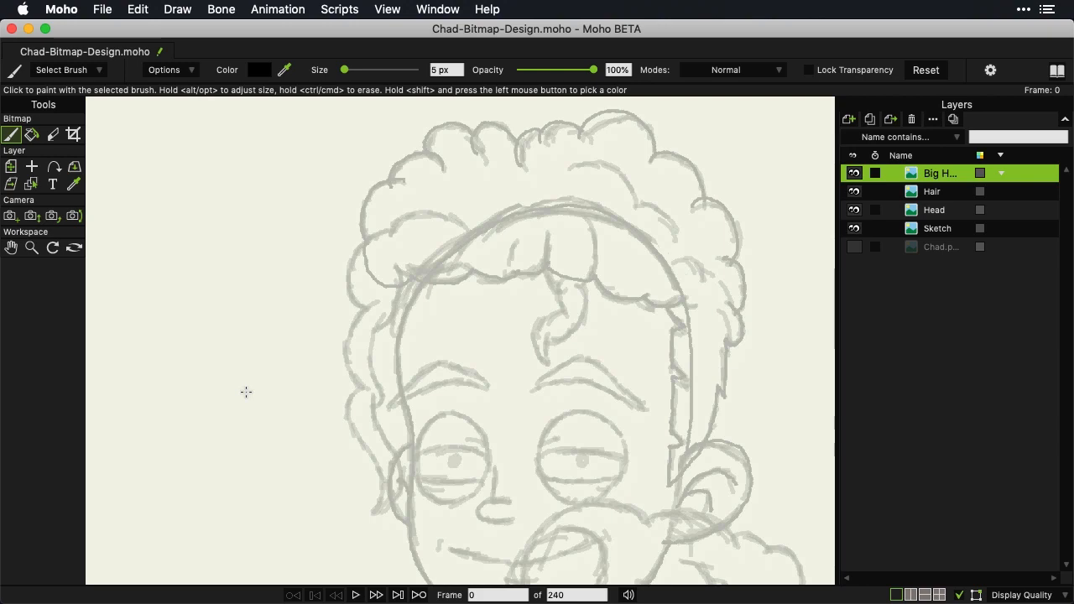
mouse_move(467, 230)
mouse_down()
mouse_move(440, 210)
mouse_move(411, 214)
mouse_move(391, 235)
mouse_move(374, 228)
mouse_move(349, 265)
mouse_move(367, 316)
mouse_move(352, 331)
mouse_move(348, 373)
mouse_move(363, 391)
mouse_up()
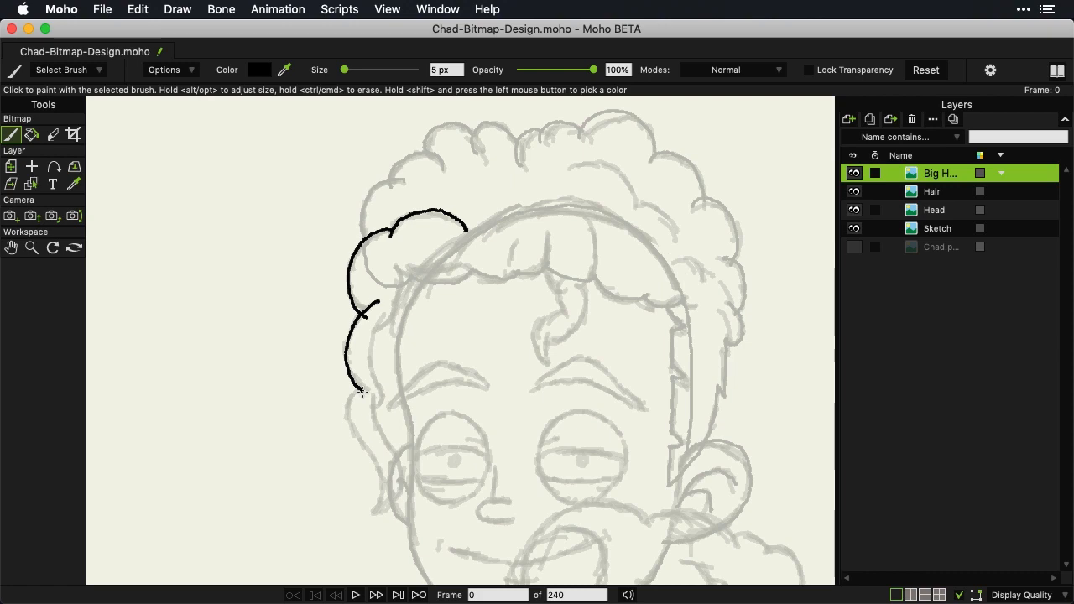
mouse_move(362, 391)
mouse_down()
mouse_move(348, 412)
mouse_move(381, 488)
mouse_move(368, 516)
mouse_up()
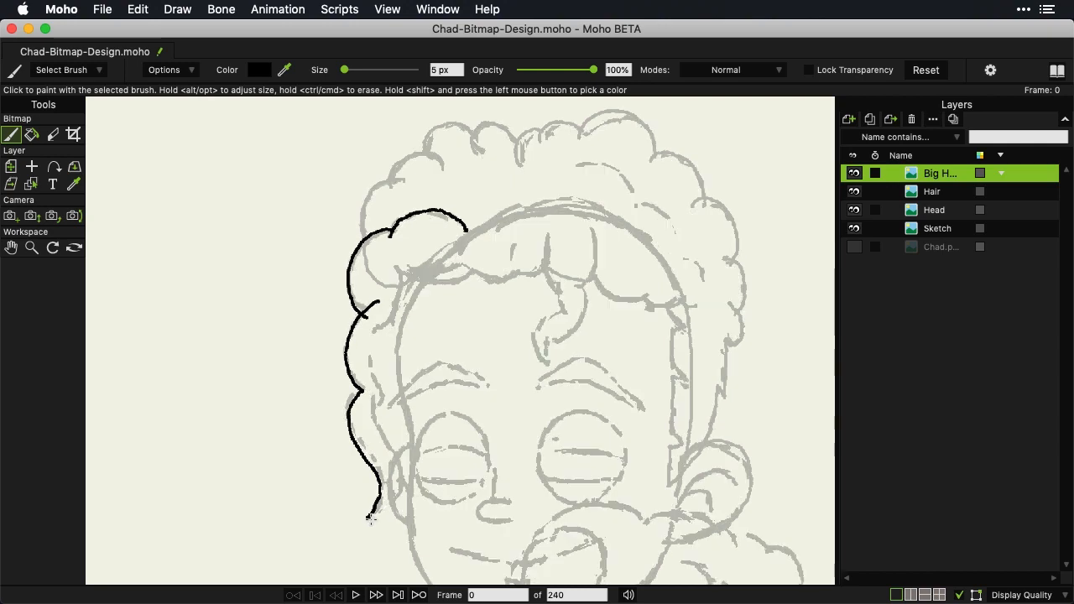
Ink the inner contour of the left hair strand from its tip up to the top, closing the rounded upper curl
mouse_move(367, 516)
mouse_down()
mouse_move(400, 495)
mouse_move(401, 461)
mouse_move(366, 392)
mouse_up()
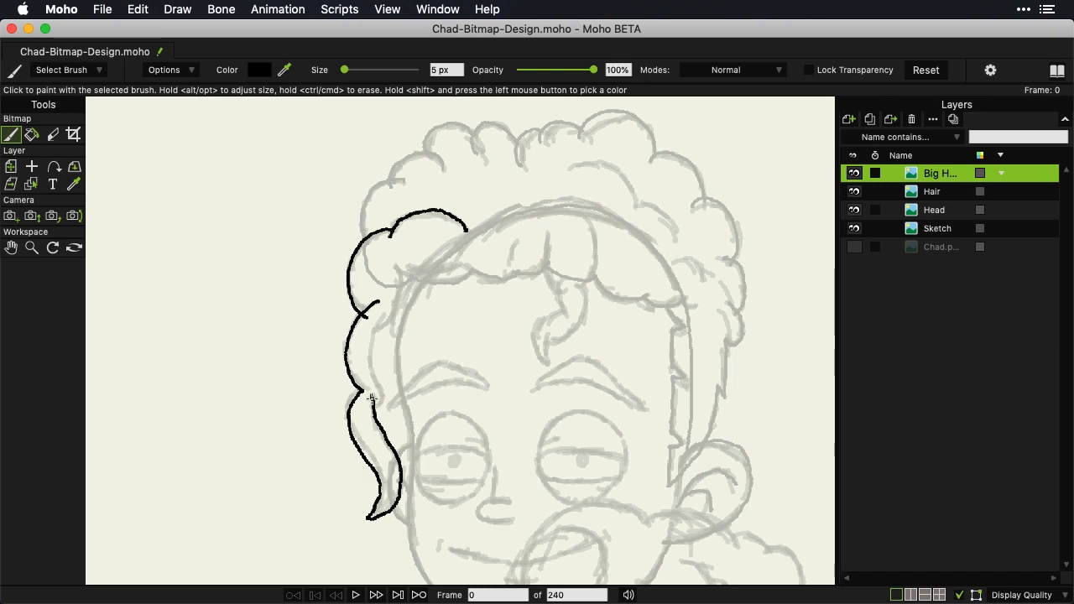
drag(379, 415, 375, 329)
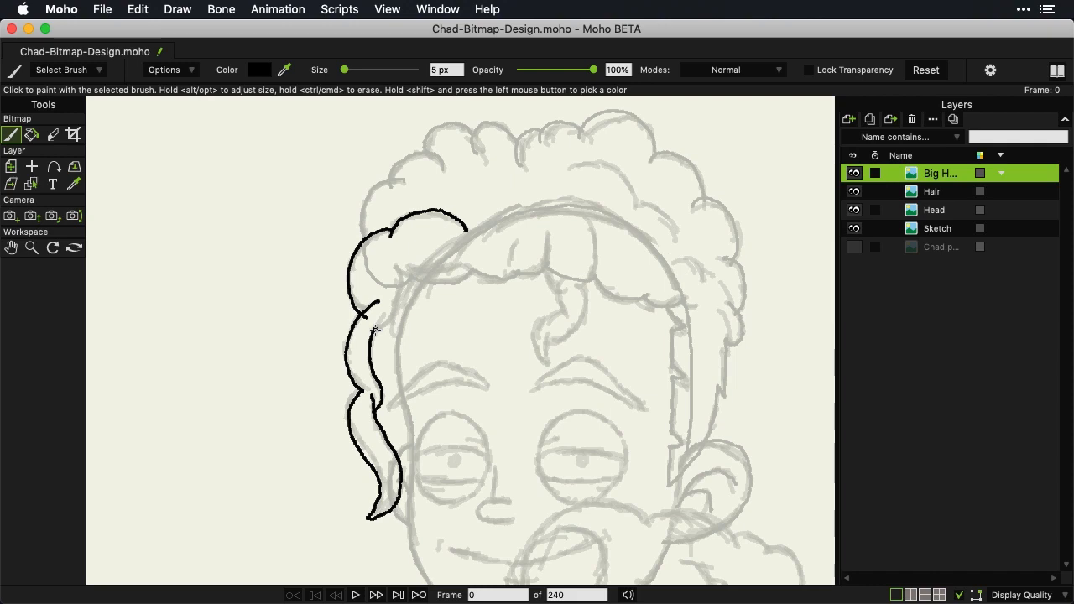
mouse_move(375, 329)
mouse_down()
mouse_move(405, 294)
mouse_move(398, 267)
mouse_up()
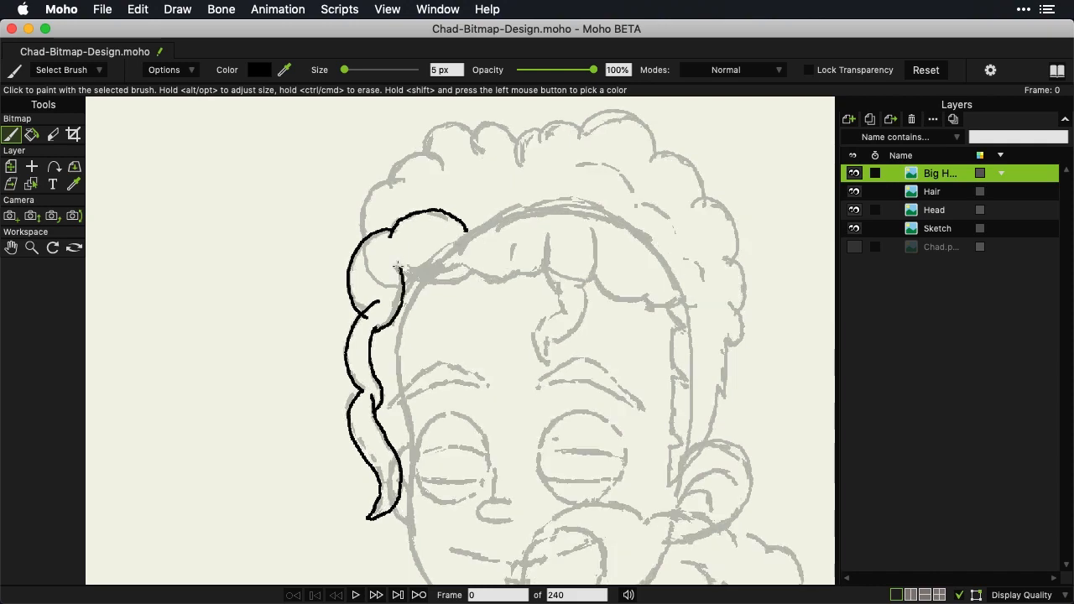
drag(370, 336, 384, 313)
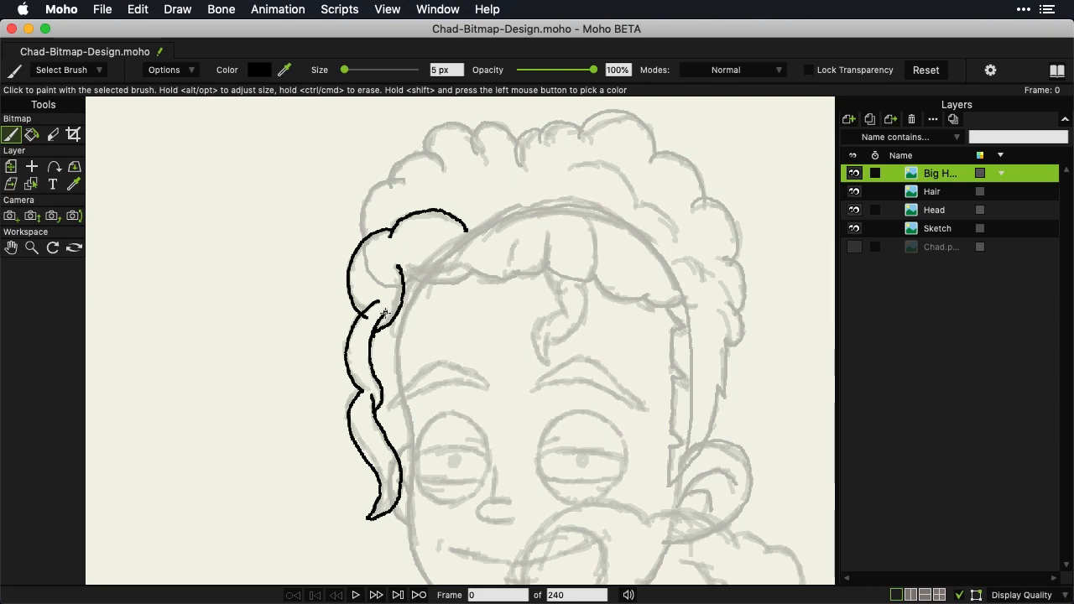
mouse_move(398, 267)
mouse_down()
mouse_move(426, 285)
mouse_move(463, 258)
mouse_move(464, 228)
mouse_up()
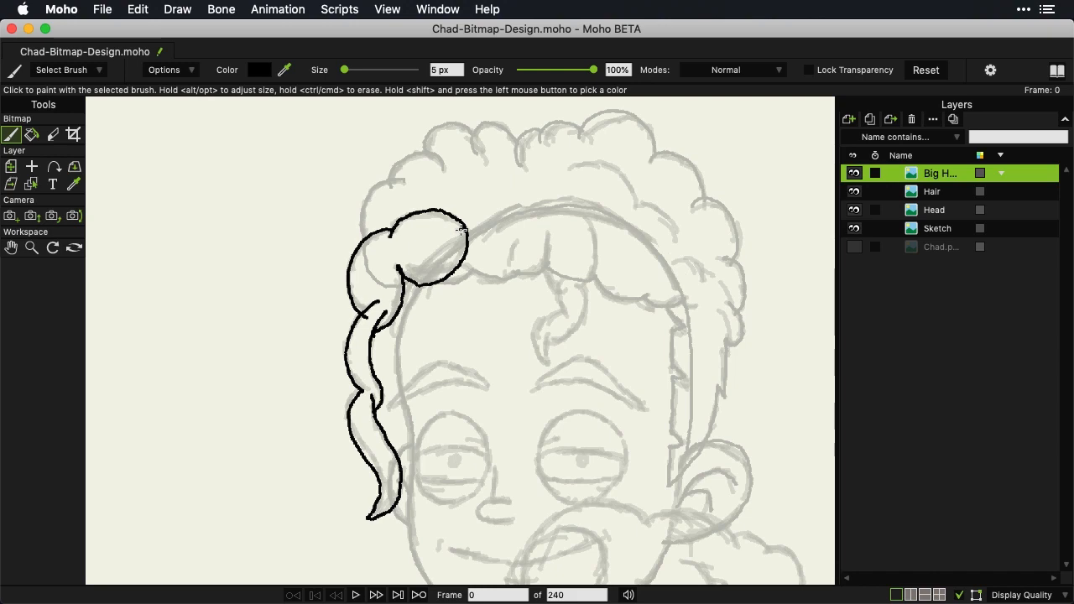
Set the eraser size to 9 px, trim the stray stroke ends on the hair strand, and return to the brush
click(53, 135)
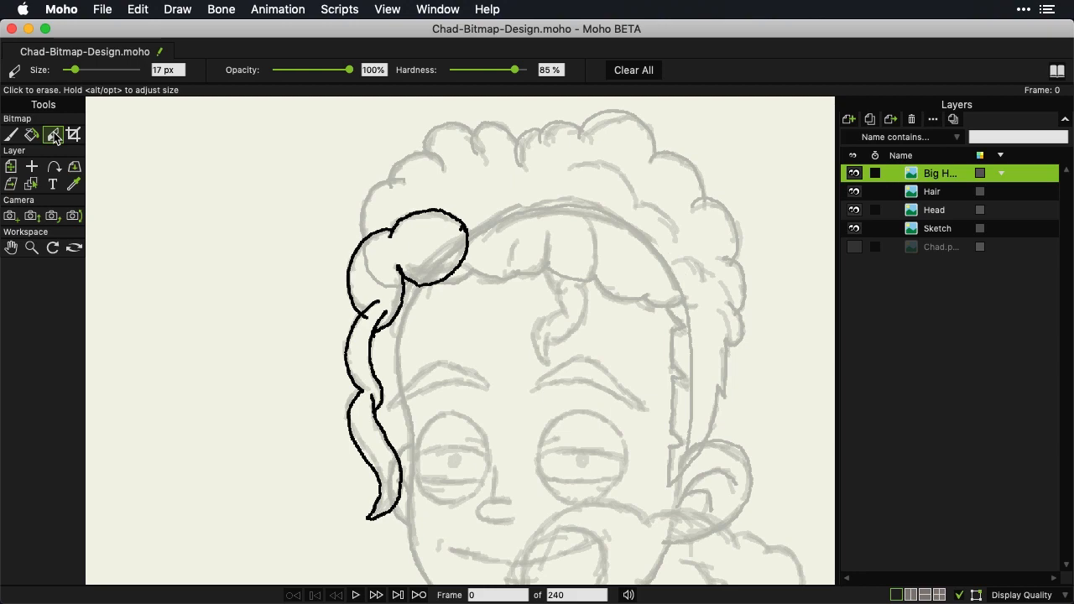
drag(76, 70, 71, 71)
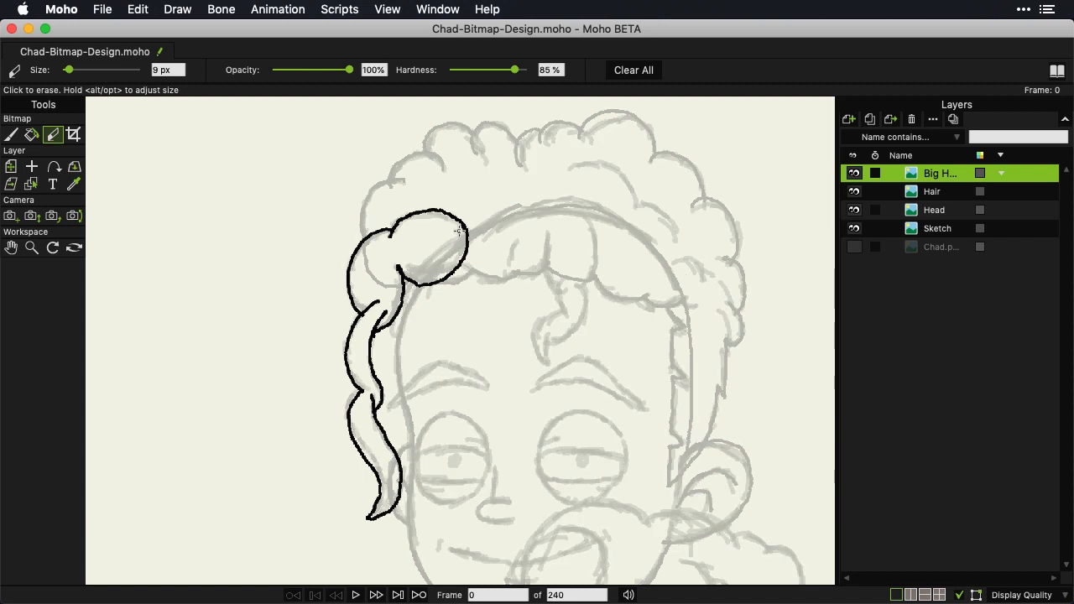
click(11, 135)
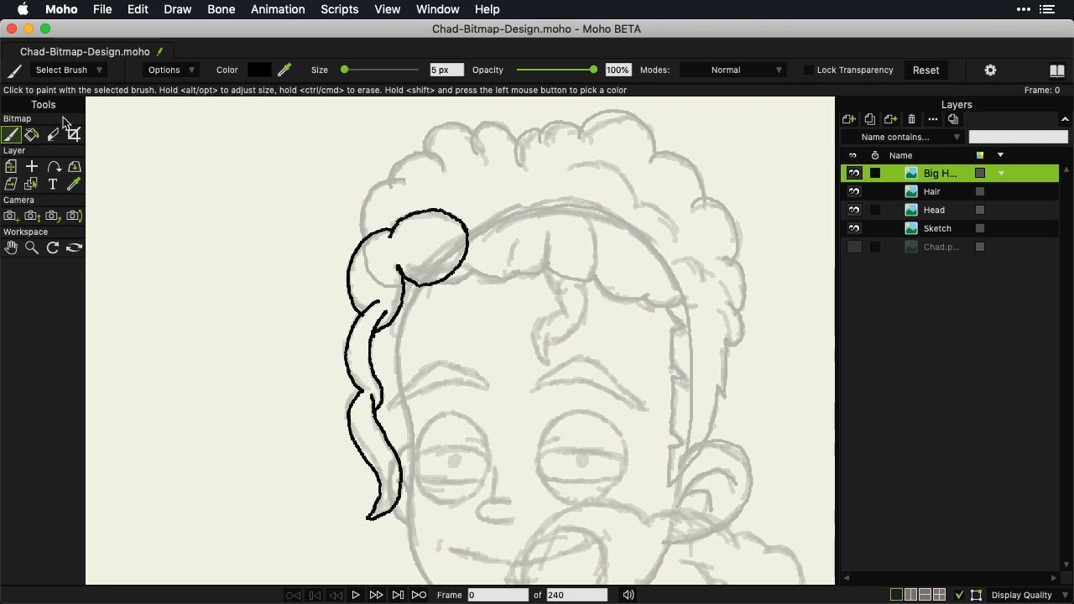
Create a transparent 2048 by 2732 image layer named Small Hair Strand above the Big Hair Strand layer
click(848, 120)
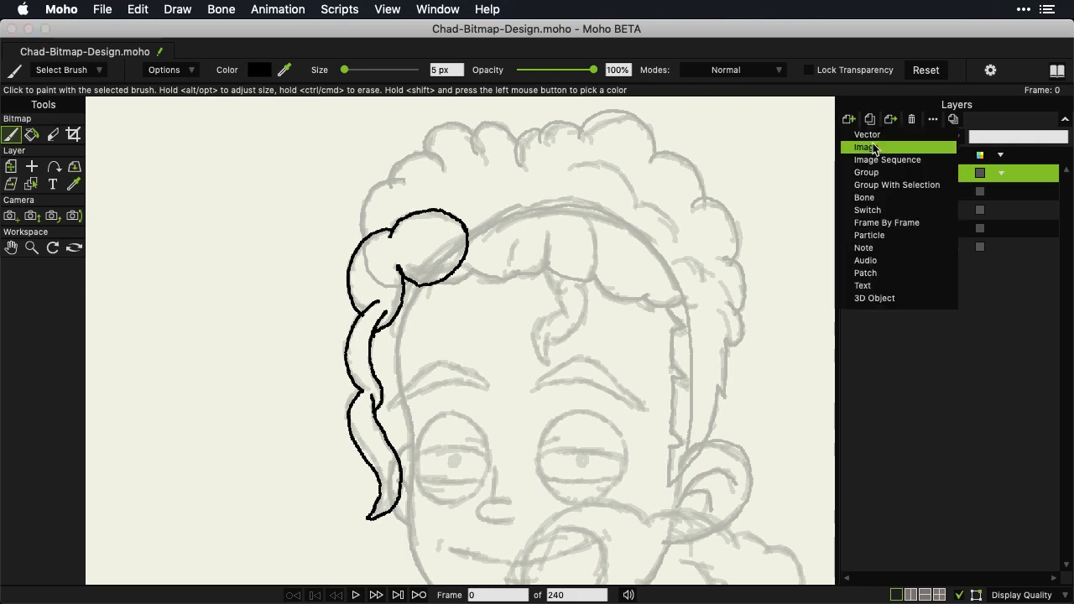
click(867, 147)
click(405, 87)
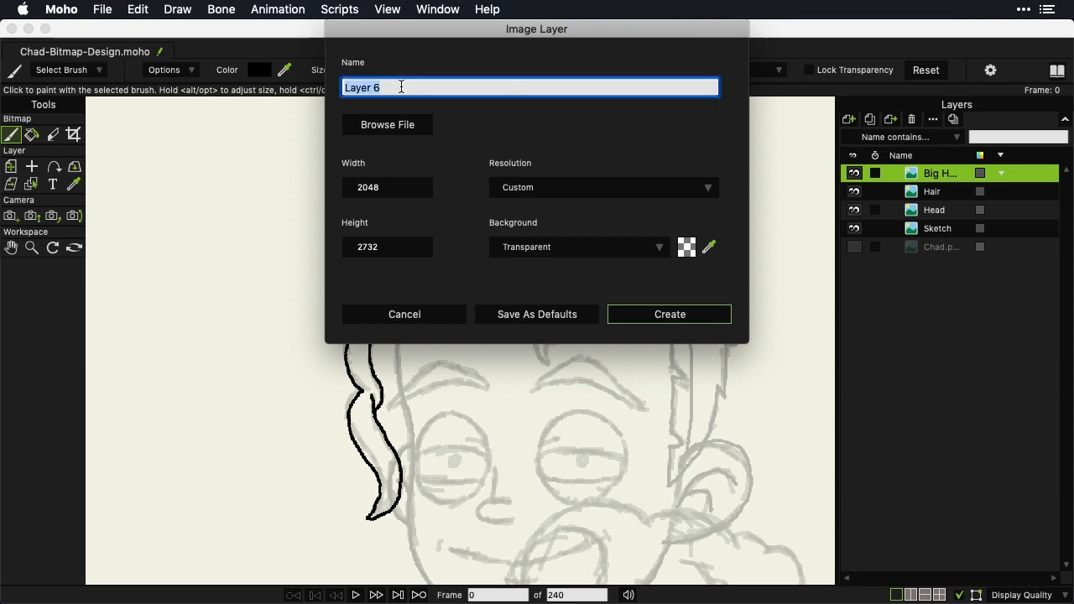
text(Small Hair Strand)
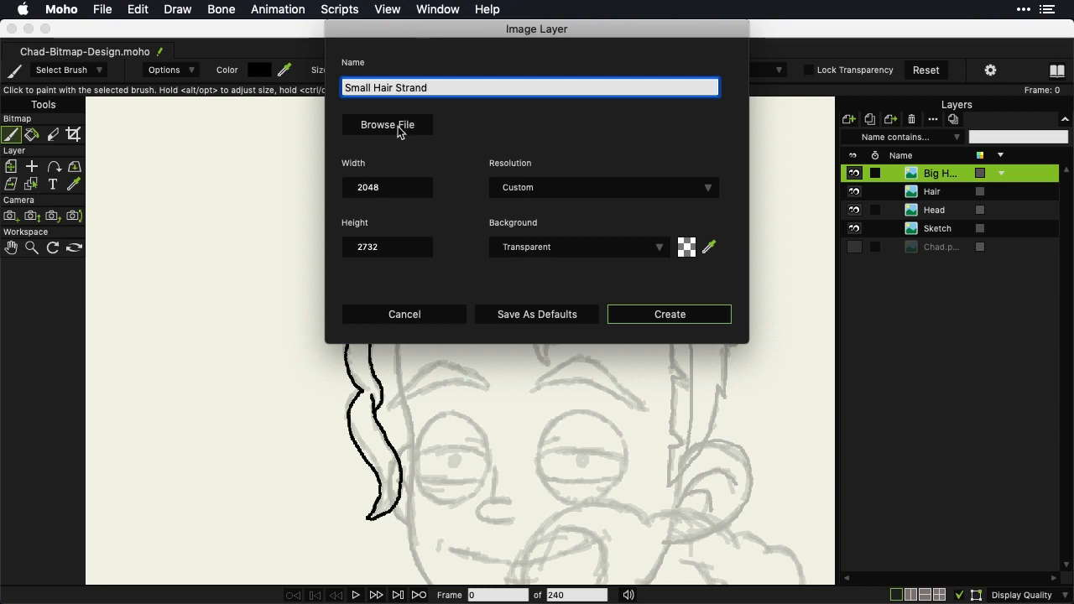
click(692, 317)
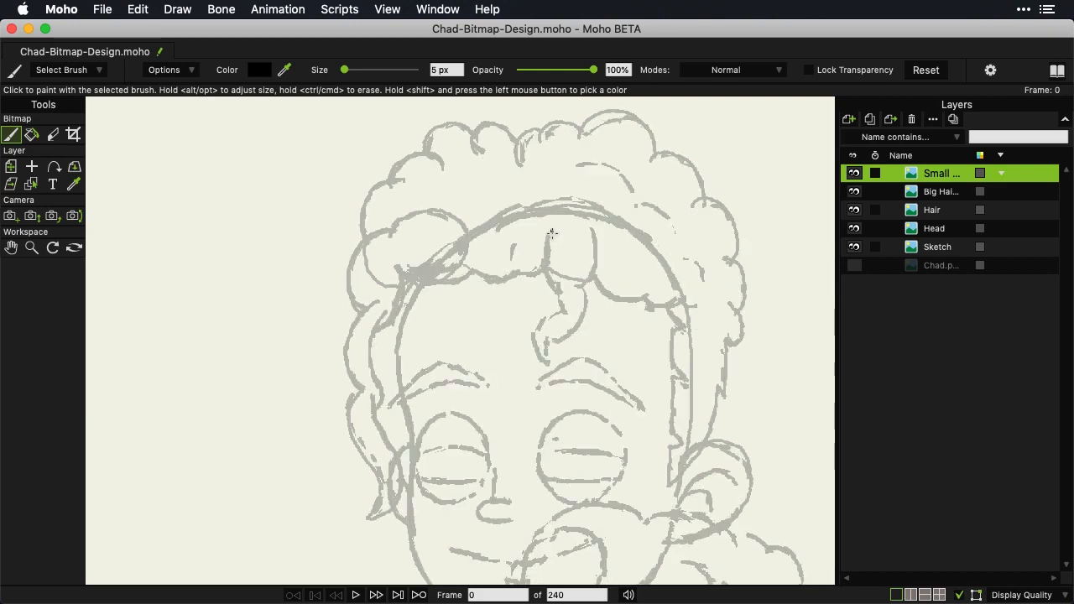
Ink the small curled strand over the forehead, from its rounded top down to the pointed tip, and close the top
mouse_move(553, 231)
mouse_down()
mouse_move(545, 280)
mouse_move(568, 315)
mouse_move(538, 327)
mouse_move(532, 350)
mouse_move(545, 367)
mouse_move(549, 332)
mouse_move(554, 344)
mouse_move(583, 315)
mouse_move(585, 288)
mouse_move(575, 285)
mouse_move(594, 269)
mouse_move(588, 226)
mouse_up()
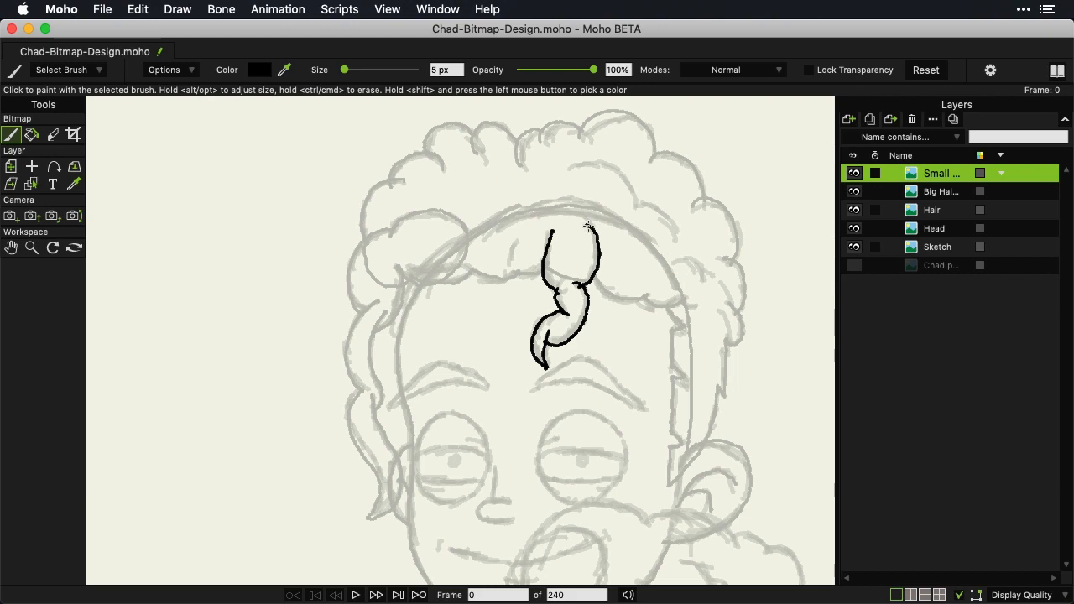
mouse_move(589, 226)
mouse_down()
mouse_move(559, 224)
mouse_move(551, 235)
mouse_up()
Review the inked lines at full strength with unselected-layer fading off and the Sketch layer hidden, and restore both settings
click(1033, 594)
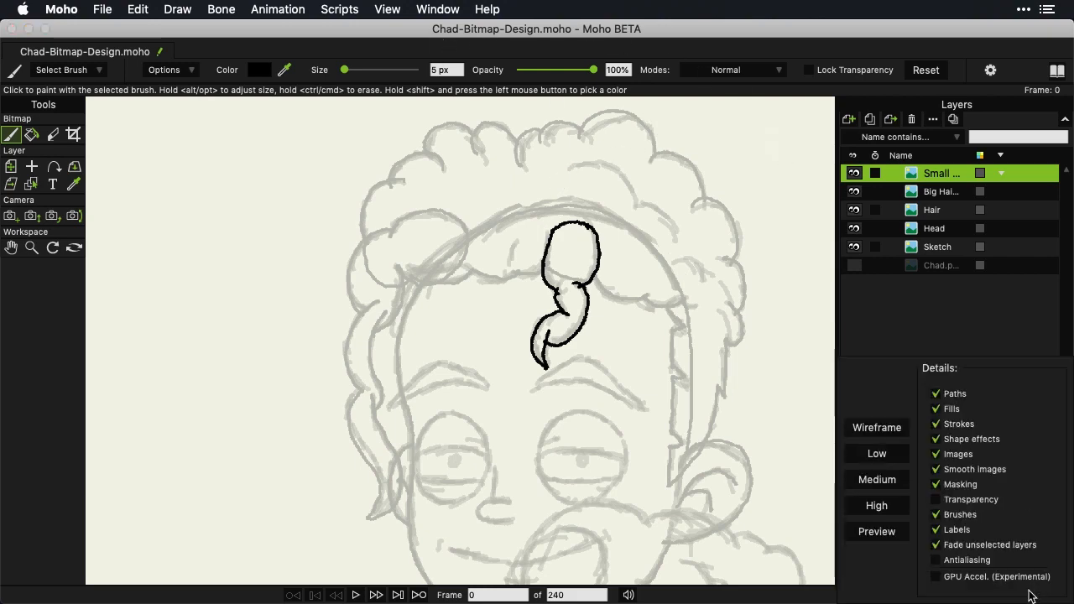
click(934, 546)
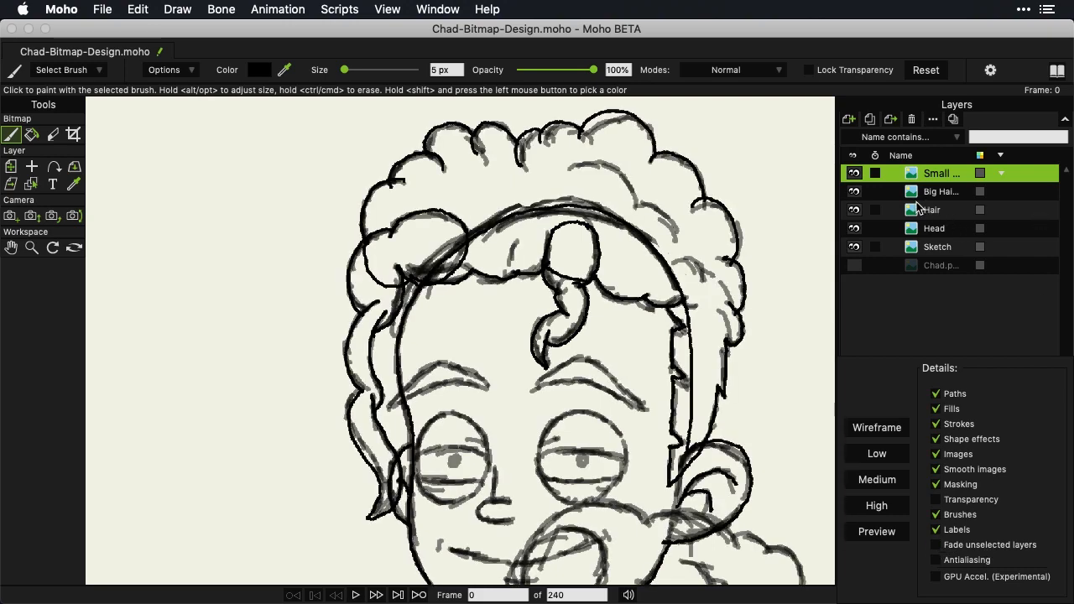
click(855, 249)
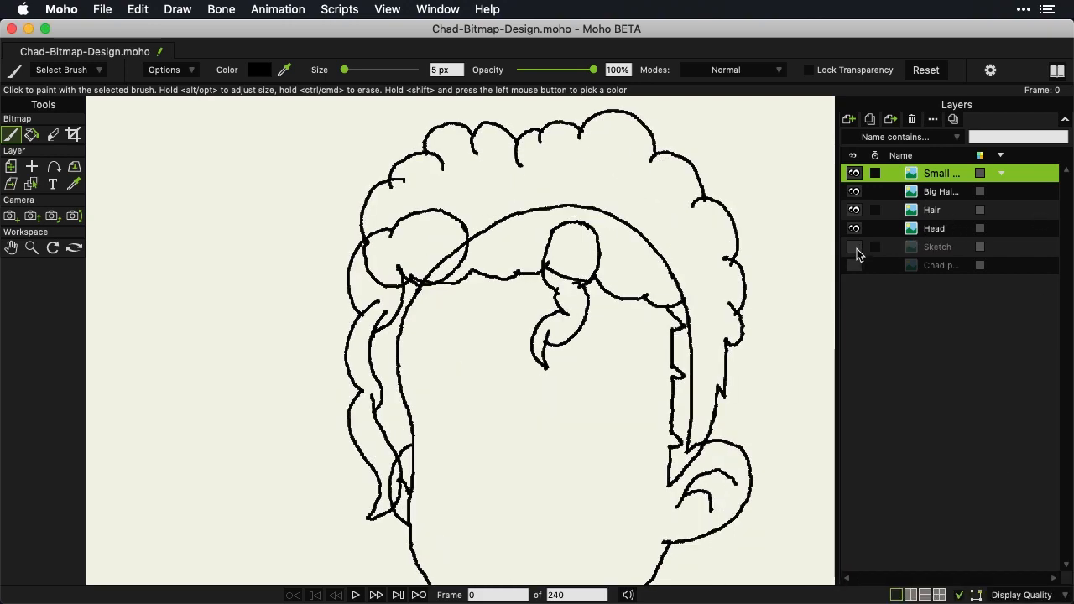
scroll(708, 294, down, 3)
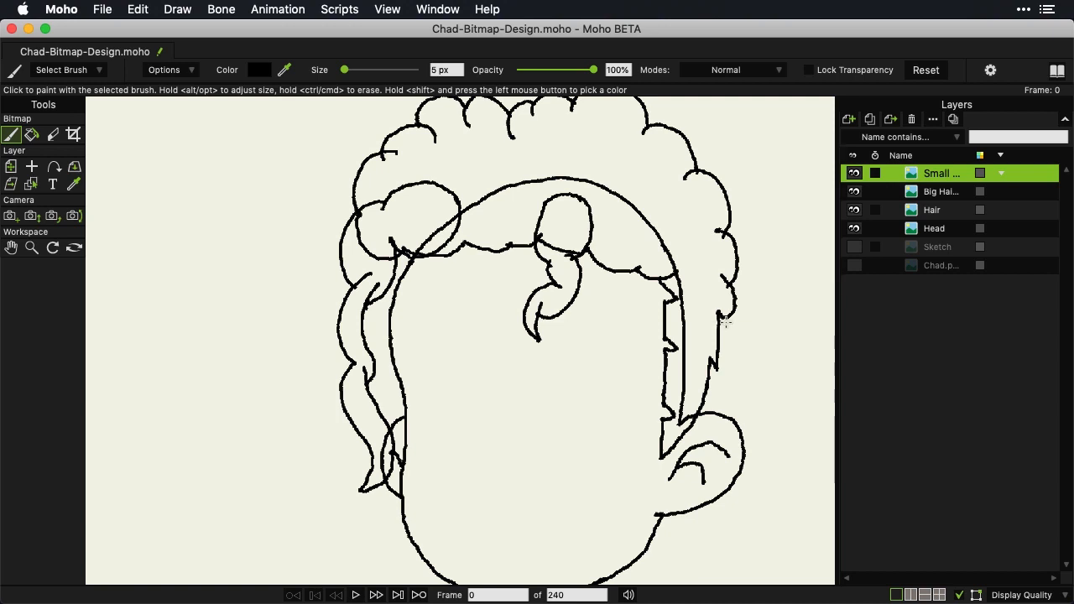
click(854, 247)
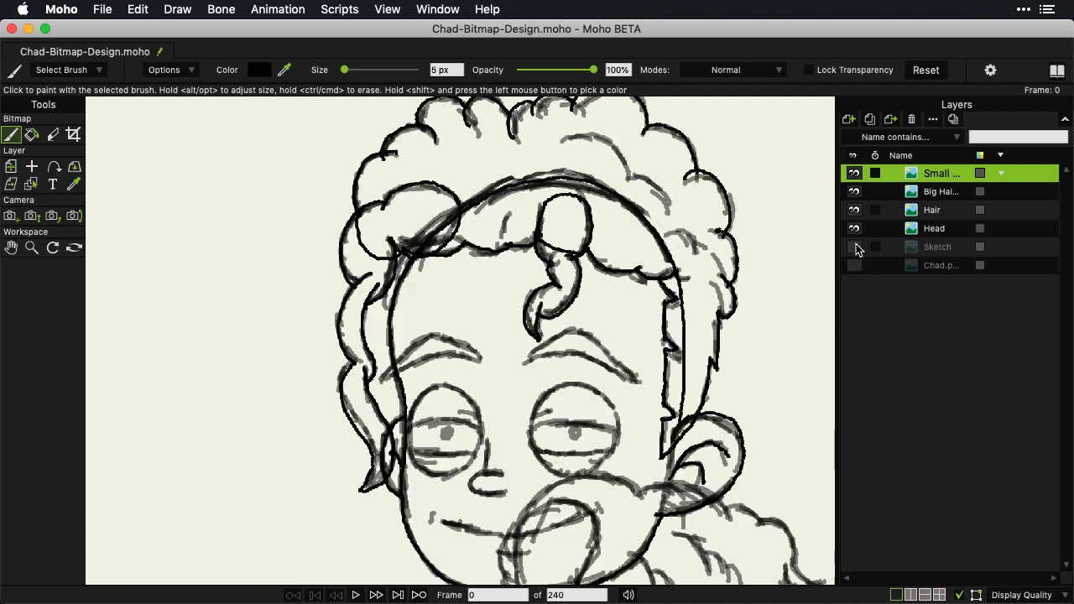
click(1024, 595)
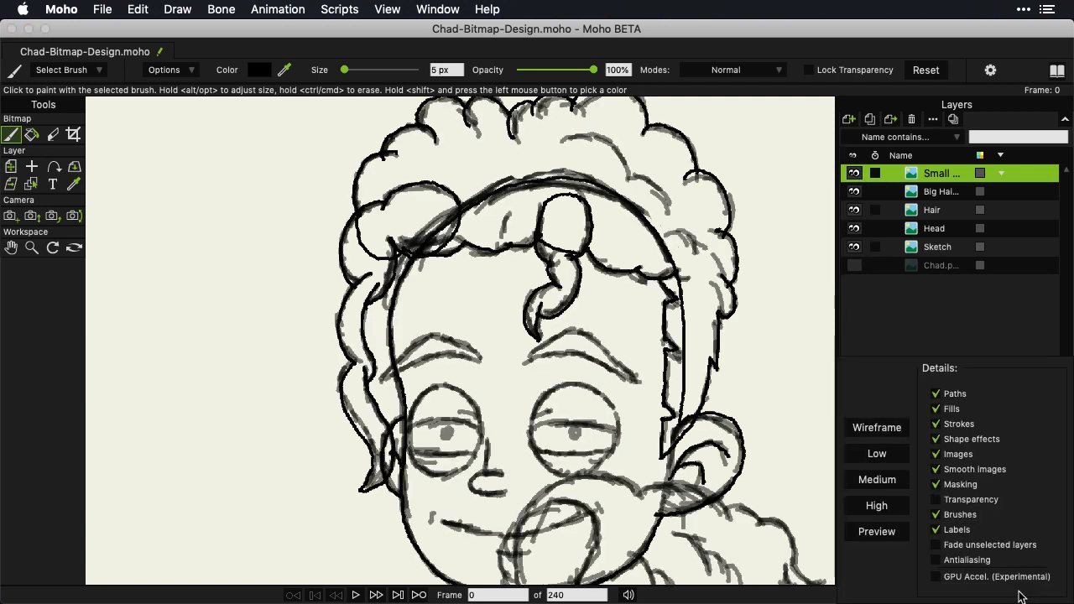
click(986, 551)
click(891, 333)
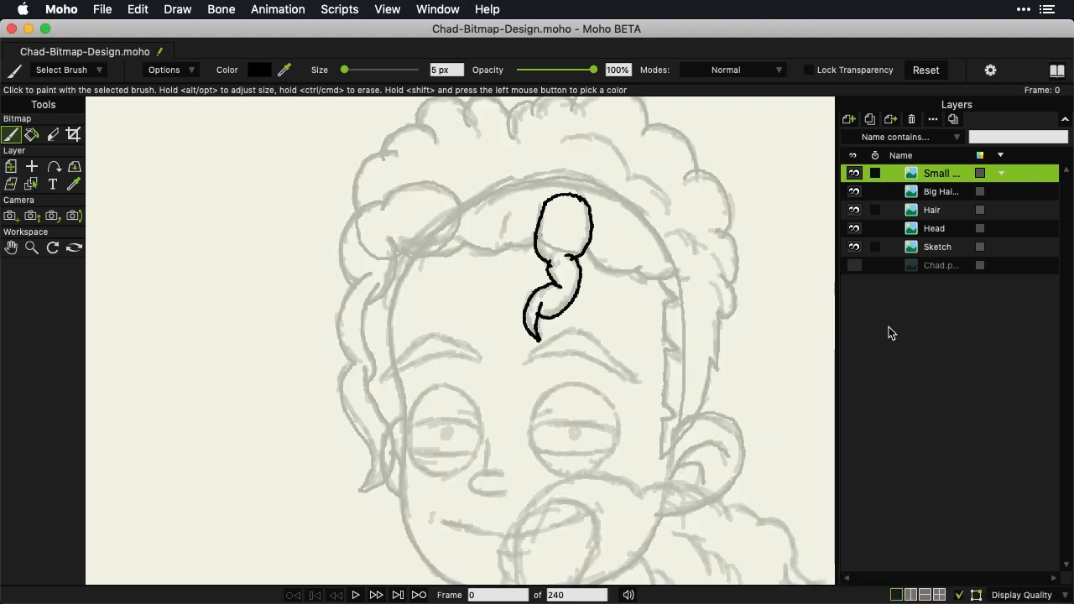
Save the project and create a transparent 2048 by 2732 image layer named R.EB above the small hair strand
key(super+s)
click(847, 121)
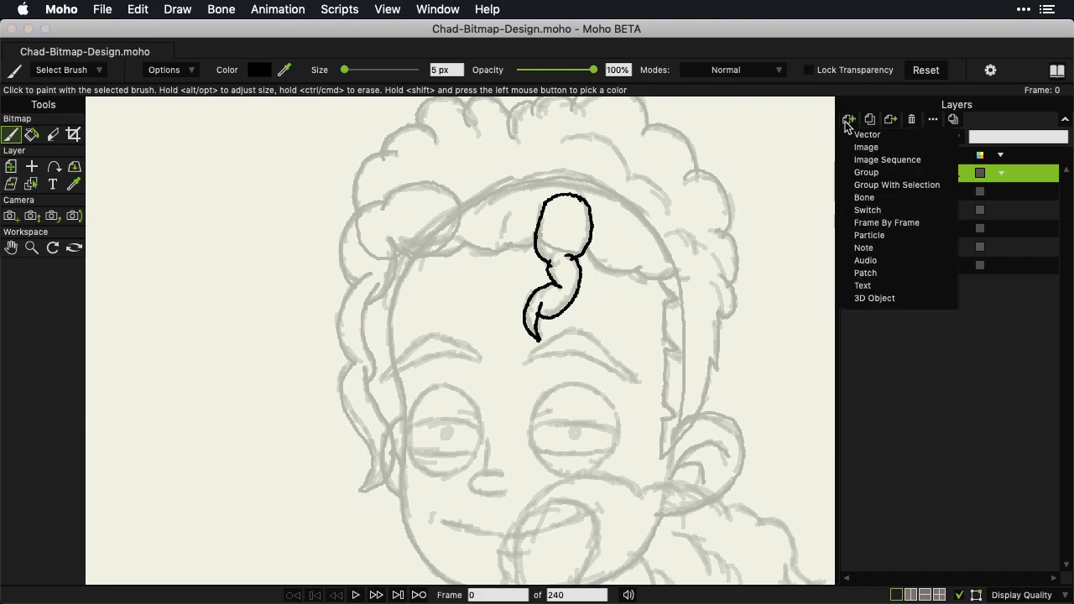
click(866, 148)
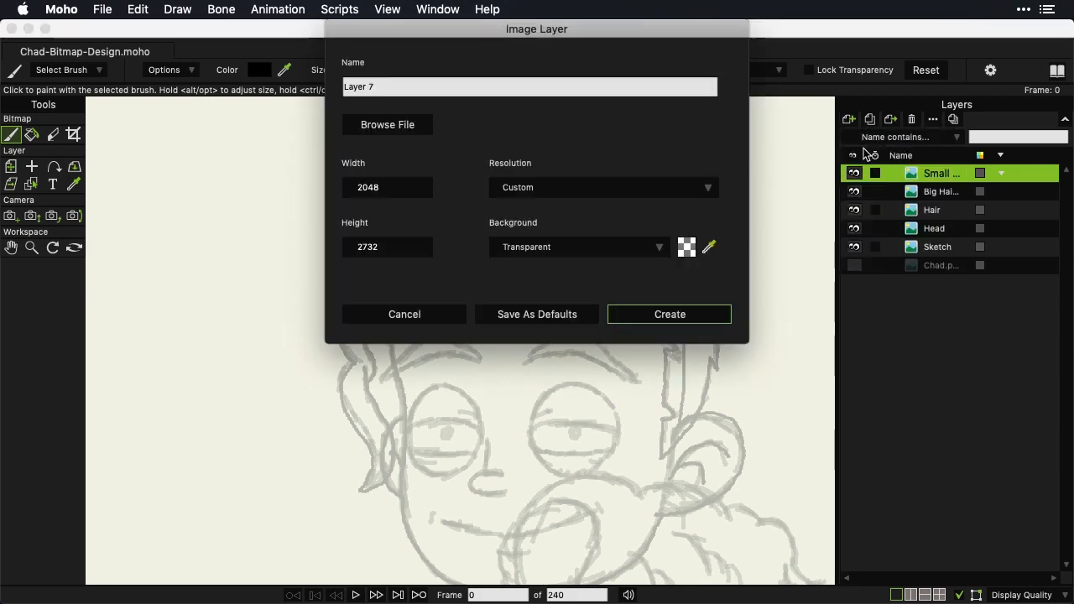
click(421, 82)
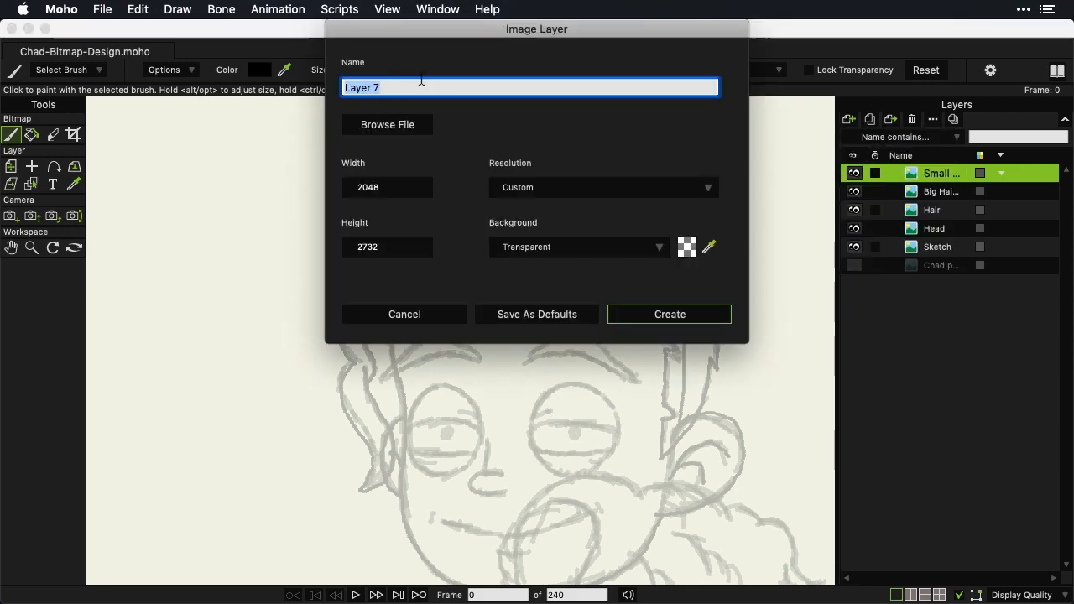
text(R)
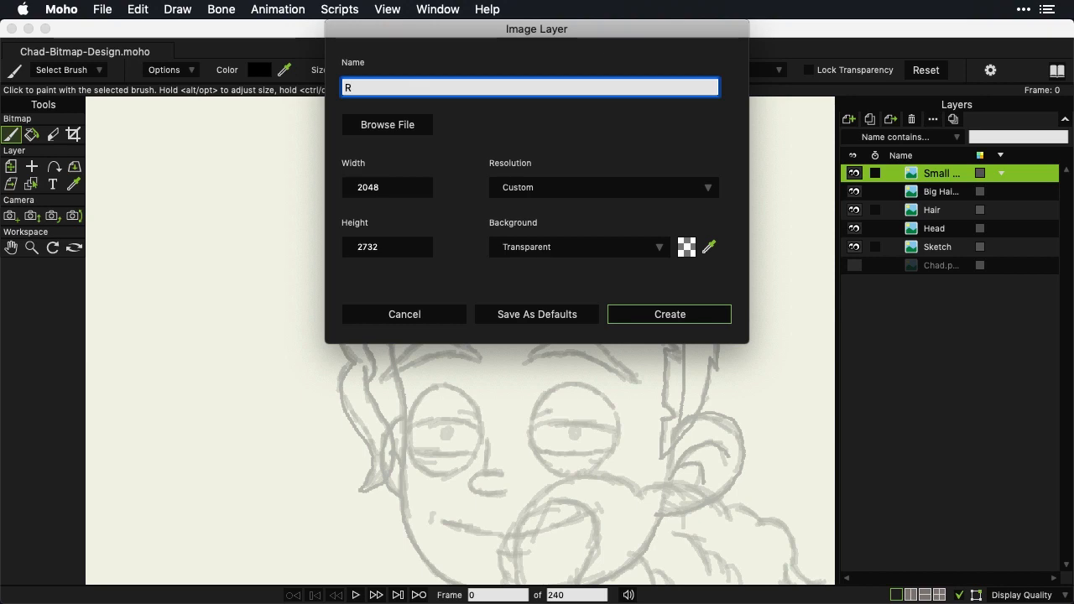
text(.EB)
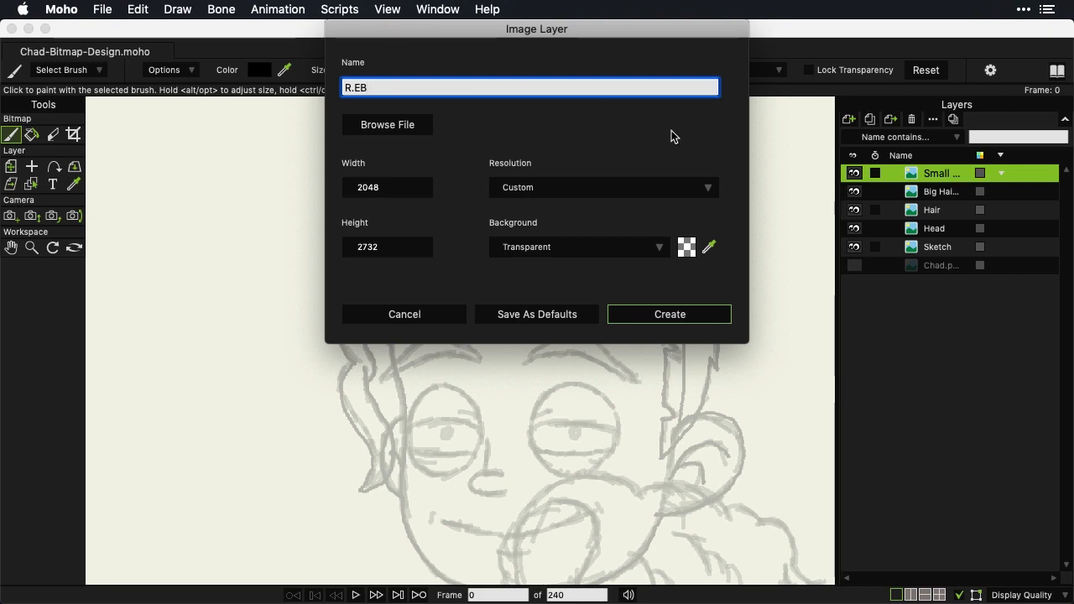
click(684, 317)
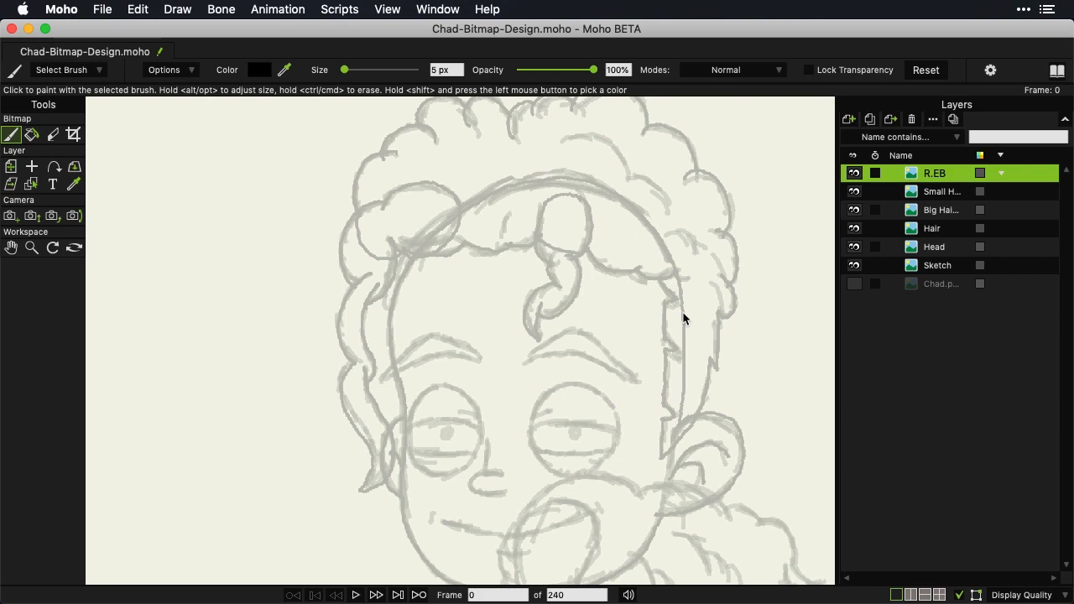
Ink the character's right eyebrow with an arched upper contour and a lower contour joining it at both ends
mouse_move(379, 379)
mouse_down()
mouse_move(426, 335)
mouse_move(487, 353)
mouse_up()
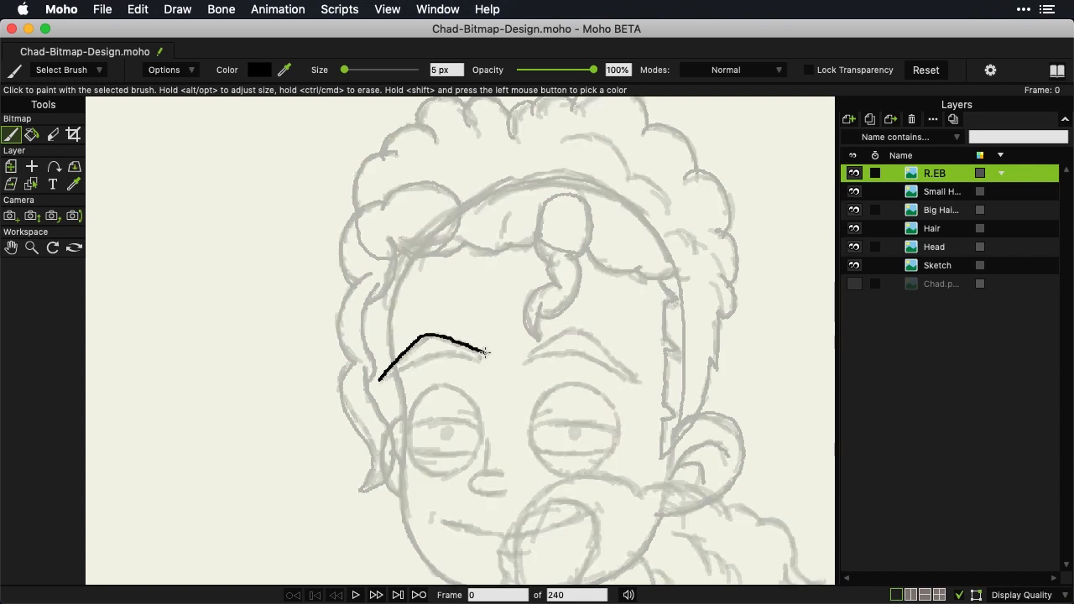
mouse_move(379, 381)
mouse_down()
mouse_move(435, 353)
mouse_move(489, 354)
mouse_up()
key(super+z)
scroll(470, 345, up, 5)
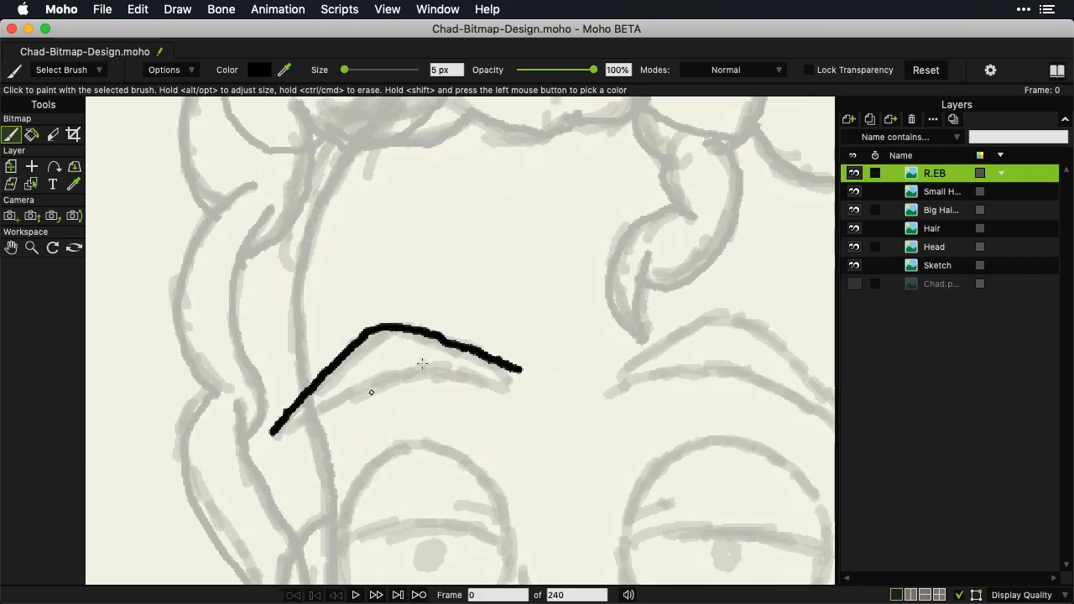
mouse_move(271, 434)
mouse_down()
mouse_move(389, 383)
mouse_move(517, 370)
mouse_up()
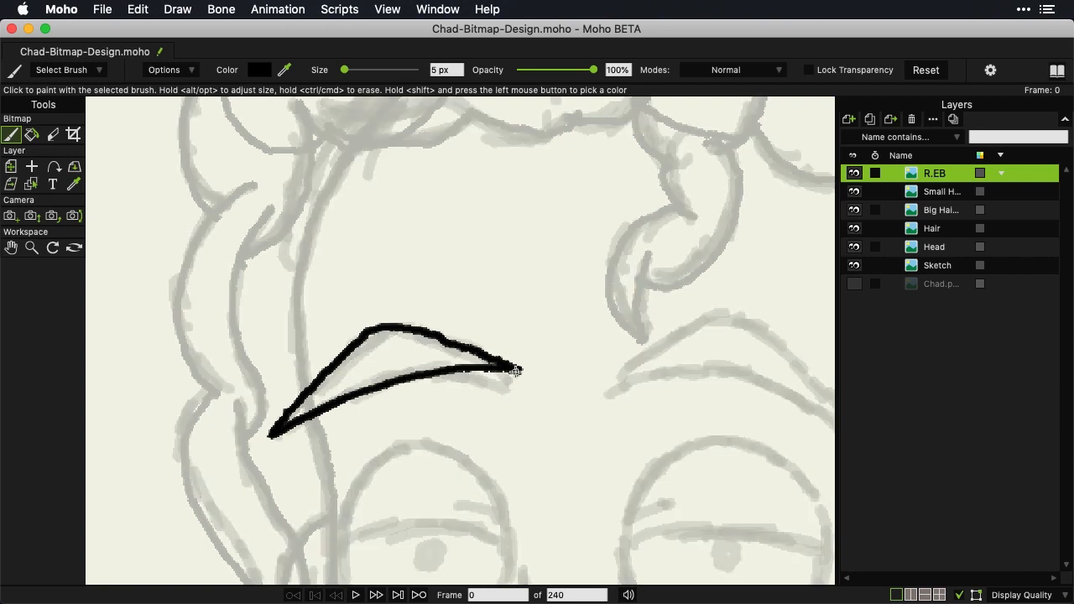
Create a transparent 2048 by 2732 image layer named L.EB above the R.EB layer
scroll(396, 398, down, 2)
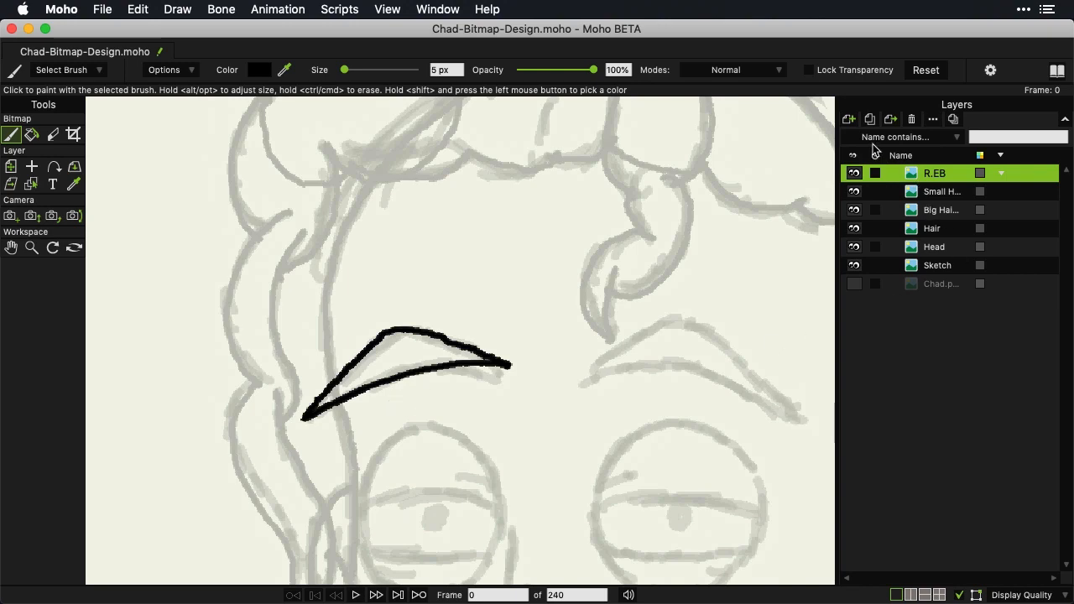
click(849, 120)
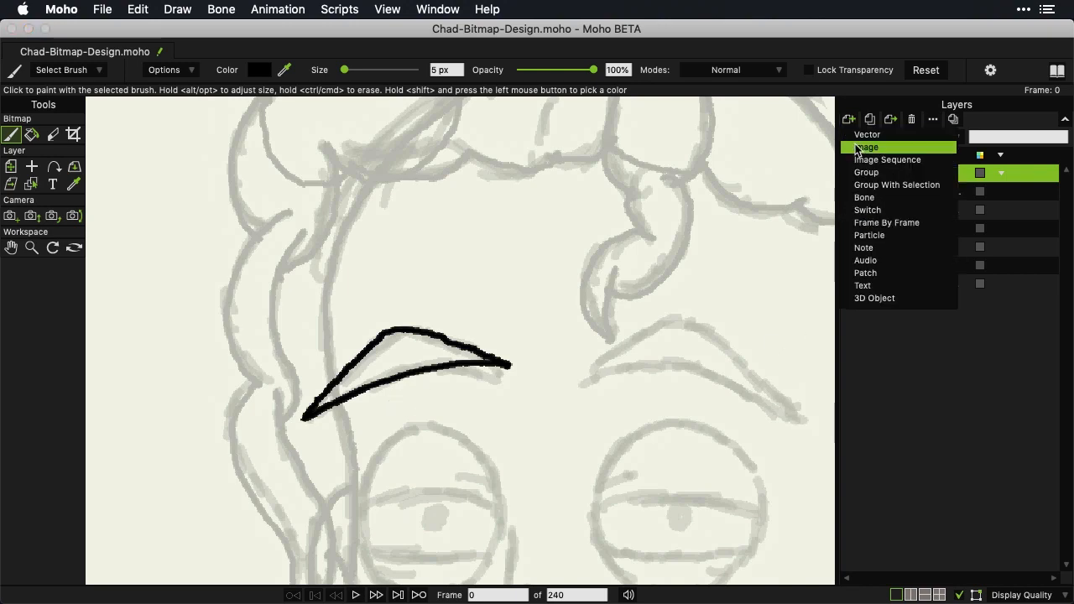
click(858, 148)
drag(392, 88, 338, 74)
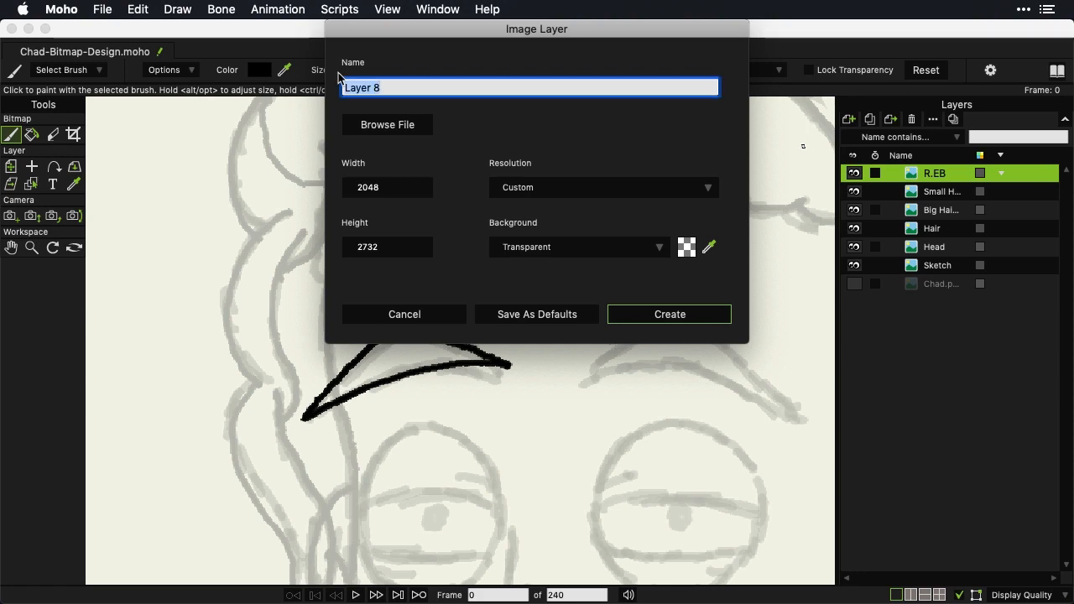
text(L.EB)
click(691, 315)
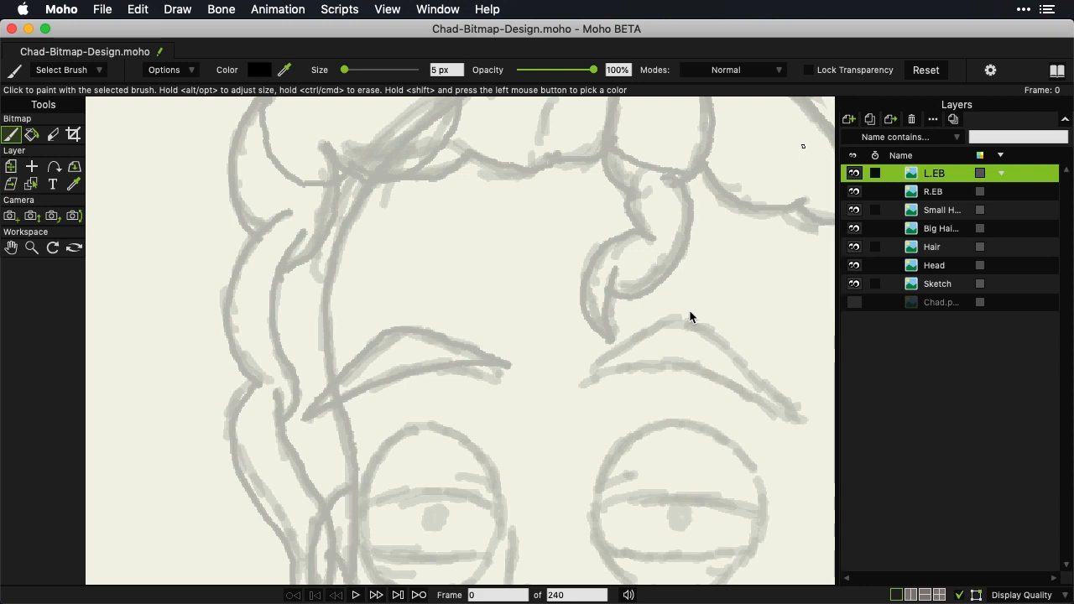
Ink the character's left eyebrow with a peaked upper contour and a curved lower contour, undoing the misplaced lower stroke
drag(676, 319, 583, 383)
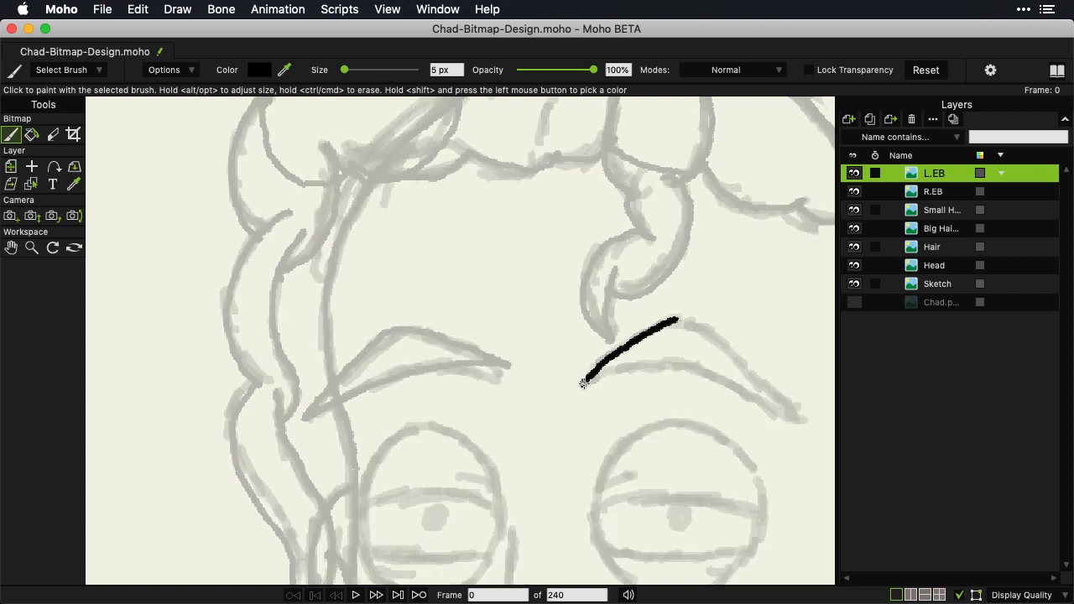
mouse_move(584, 382)
mouse_down()
mouse_move(627, 369)
mouse_move(717, 380)
mouse_up()
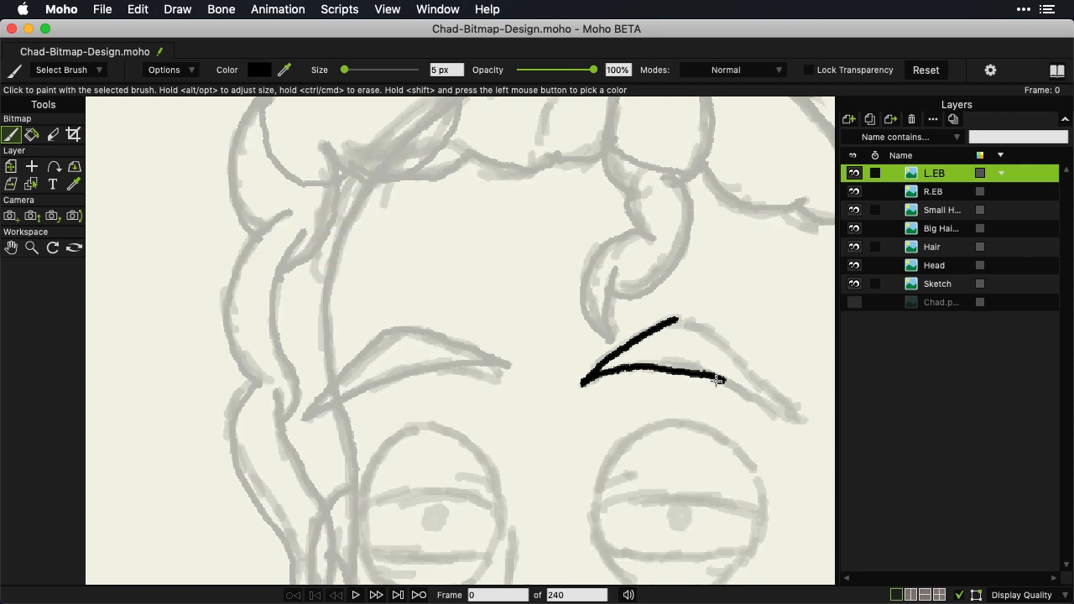
key(super+z)
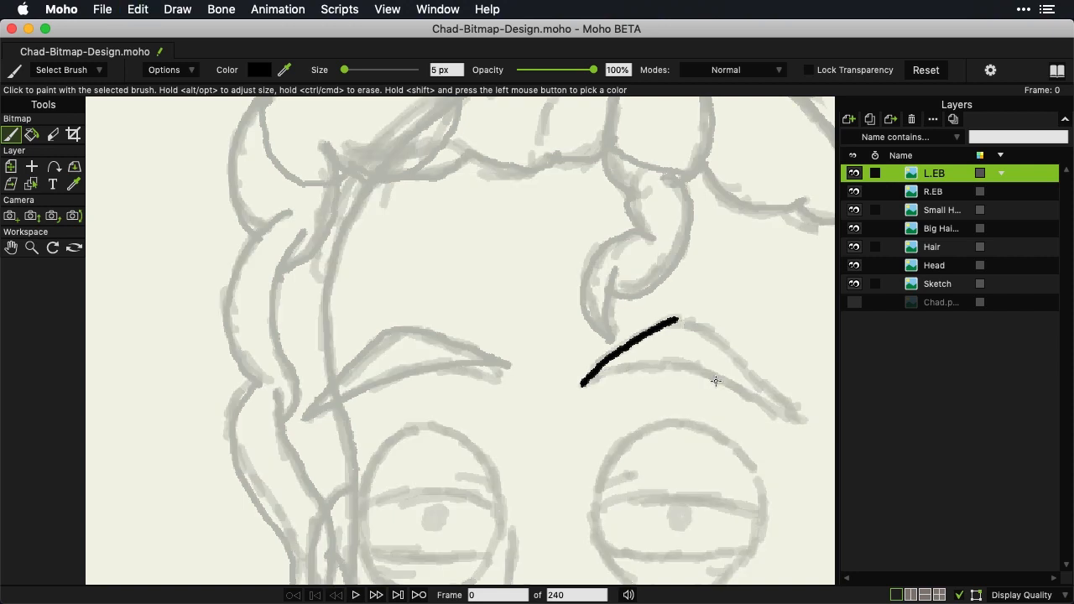
drag(678, 319, 799, 417)
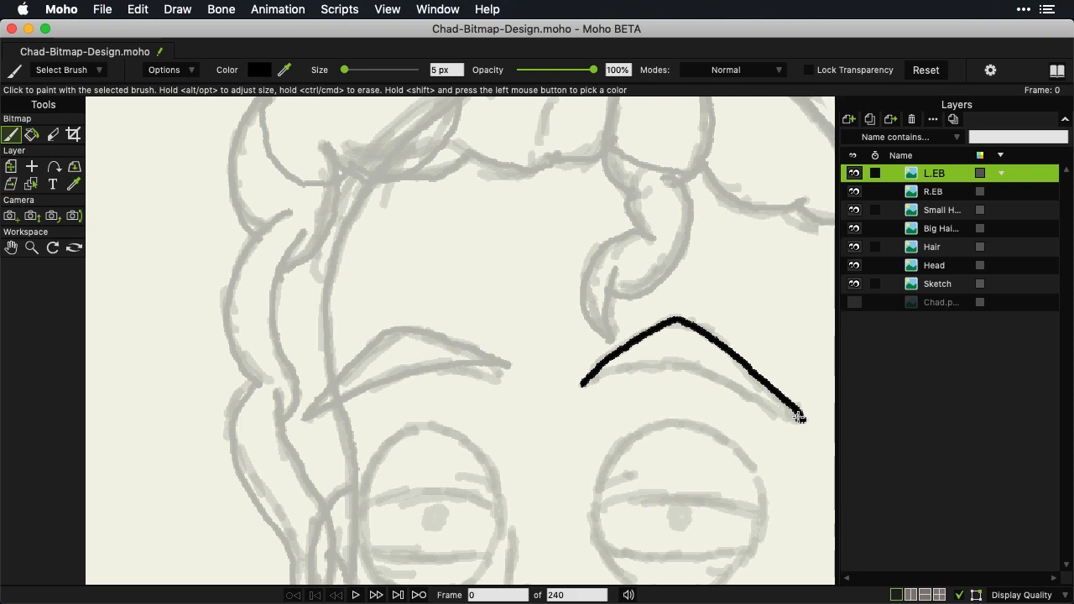
mouse_move(583, 383)
mouse_down()
mouse_move(605, 371)
mouse_move(667, 368)
mouse_move(799, 421)
mouse_up()
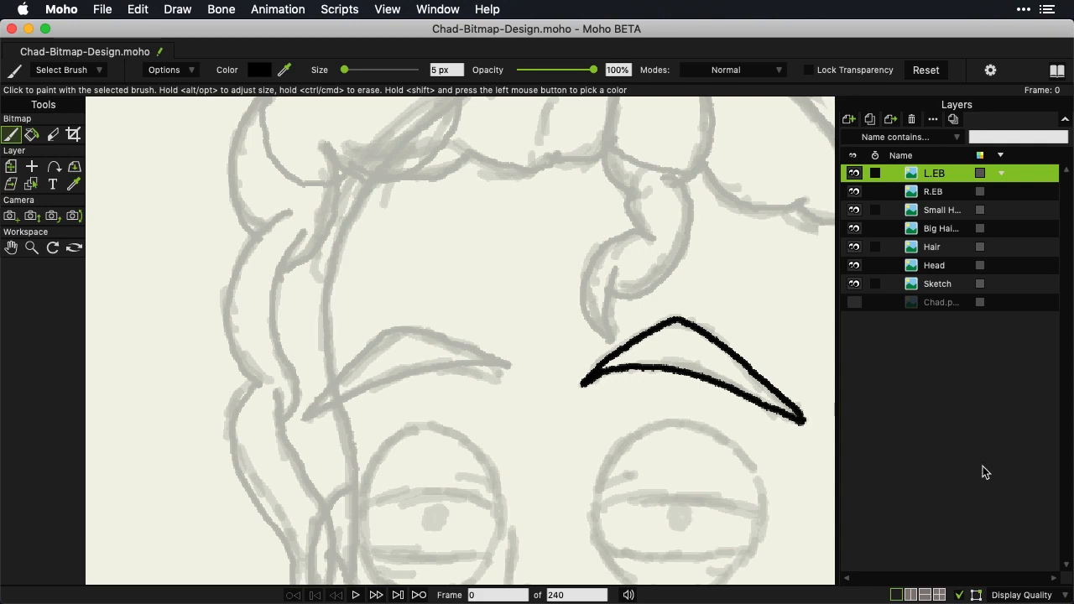
Turn off fading of unselected layers and hide the two hair strand layers plus Hair, Head and Sketch, leaving only the eyebrows
click(1040, 594)
click(990, 545)
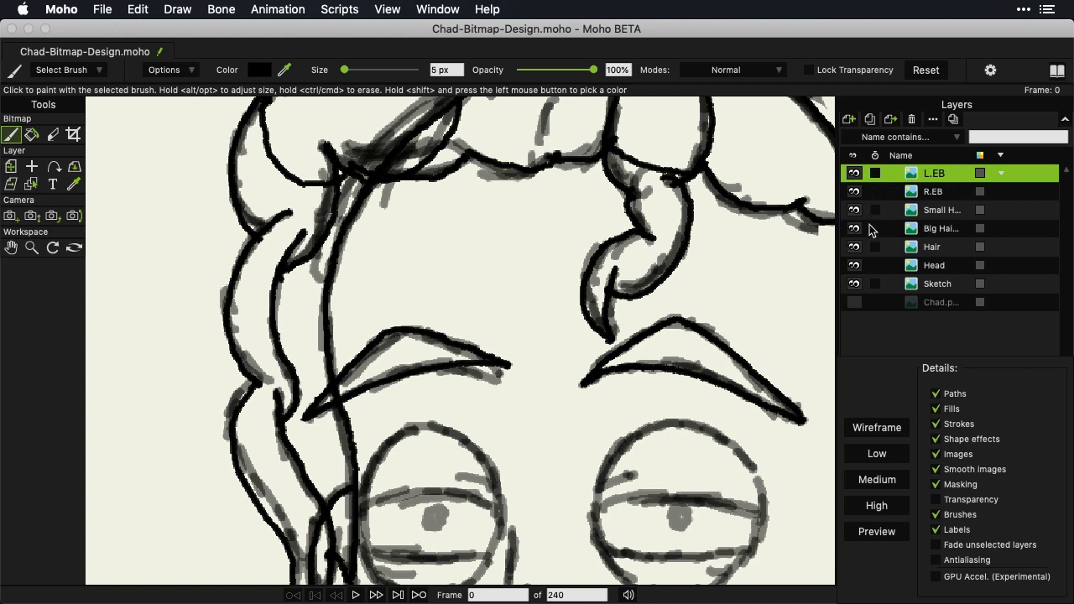
click(854, 212)
click(855, 229)
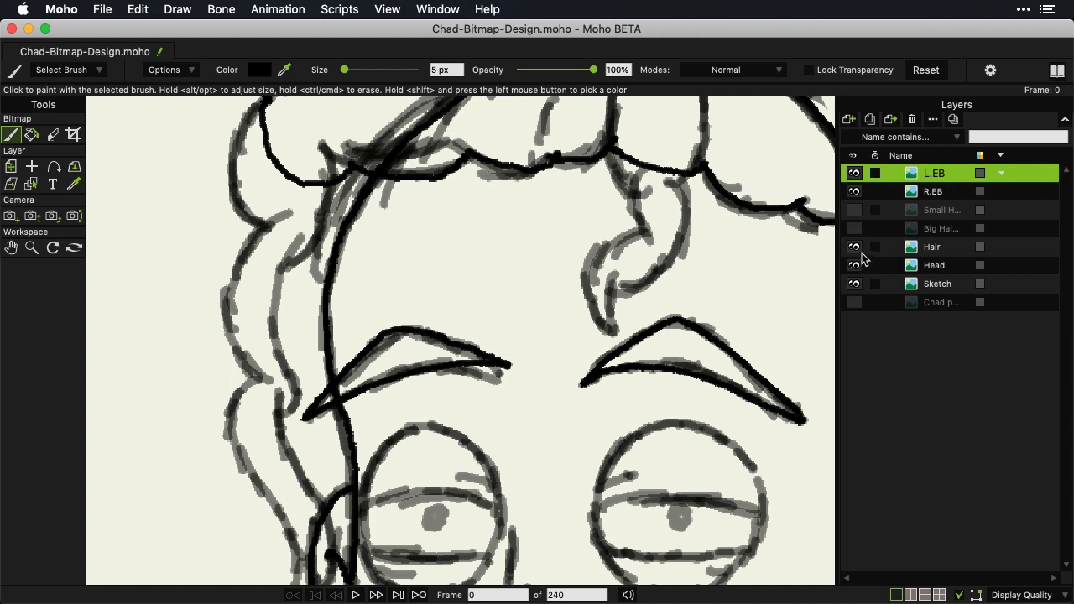
click(854, 247)
click(854, 265)
click(854, 284)
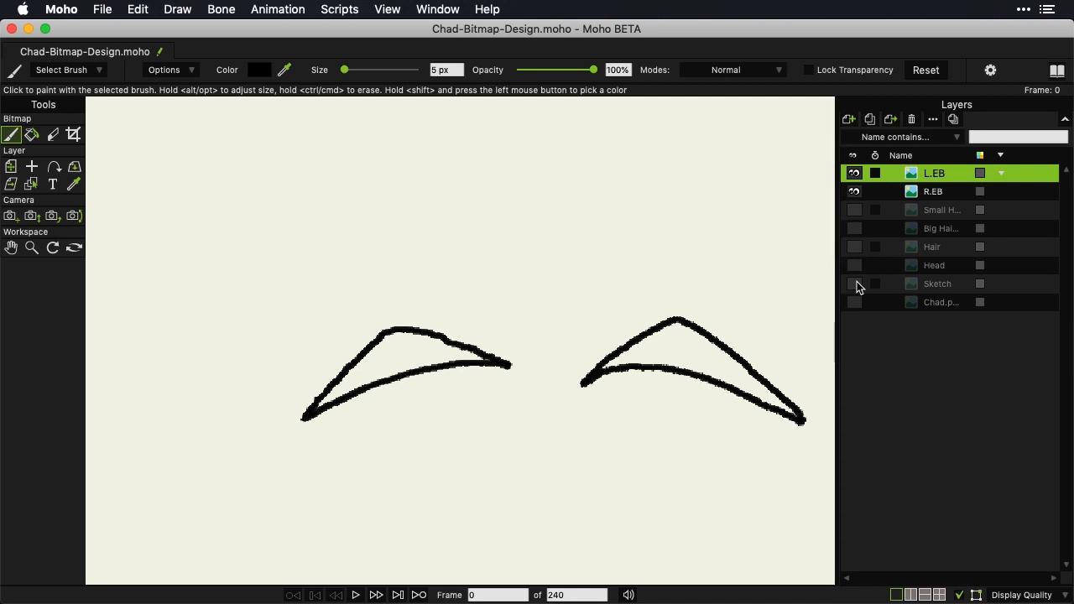
Erase the rough inner tip of the left eyebrow on L.EB and of the right eyebrow on R.EB, leaving clean points
click(53, 136)
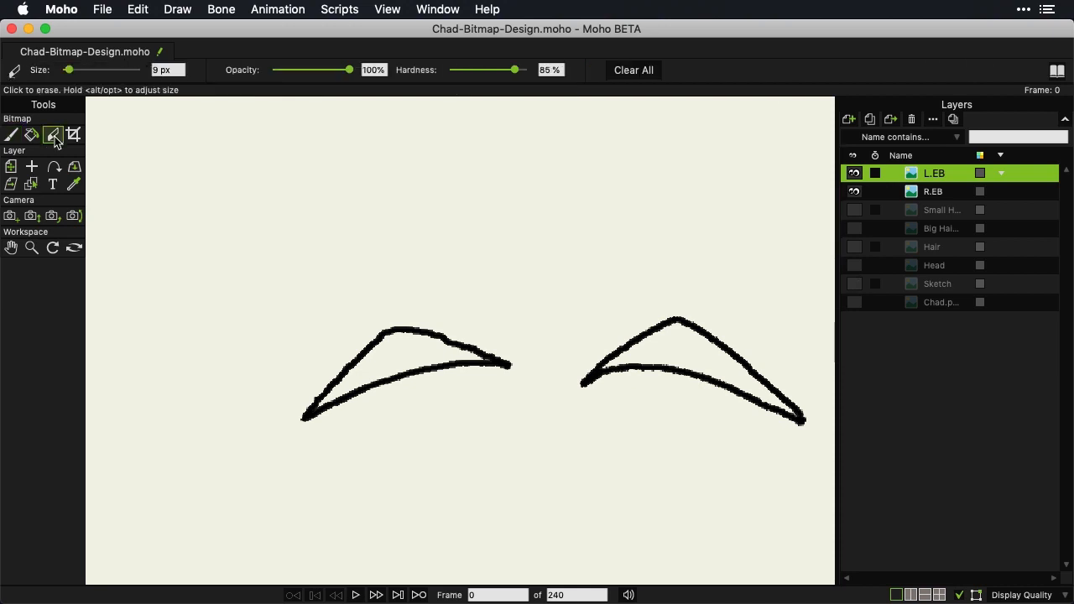
mouse_move(575, 378)
mouse_down()
mouse_move(592, 379)
mouse_move(578, 390)
mouse_up()
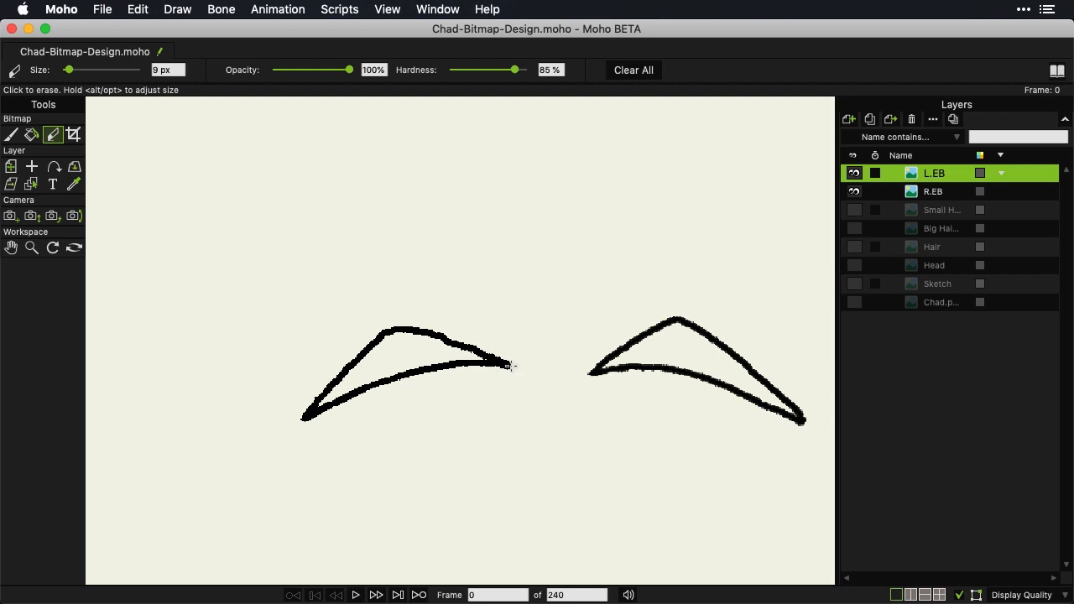
click(903, 195)
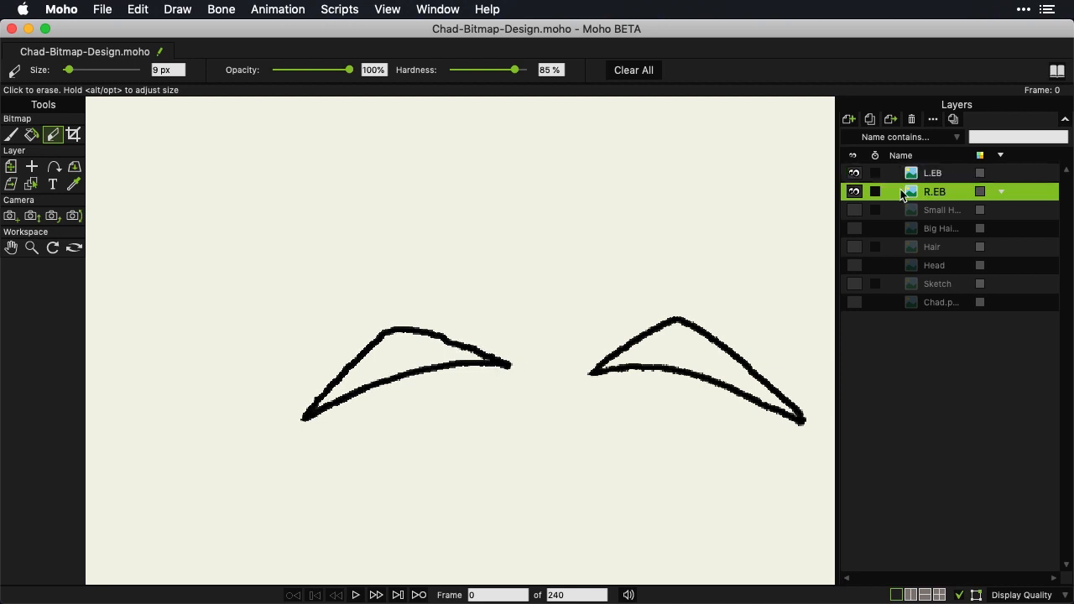
mouse_move(511, 369)
mouse_down()
mouse_move(464, 372)
mouse_move(479, 372)
mouse_up()
key(super+z)
mouse_move(508, 361)
mouse_down()
mouse_move(487, 370)
mouse_move(493, 353)
mouse_move(441, 319)
mouse_up()
Show the two hair strand layers plus Hair, Head and Sketch, and turn on fading of unselected layers
click(854, 210)
click(854, 228)
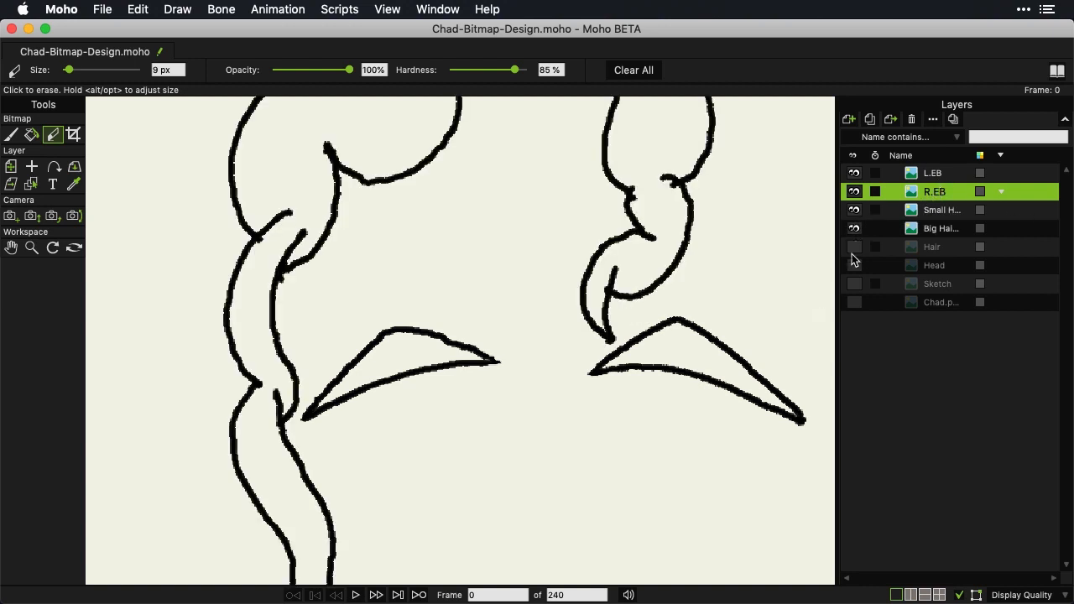
click(854, 247)
click(855, 265)
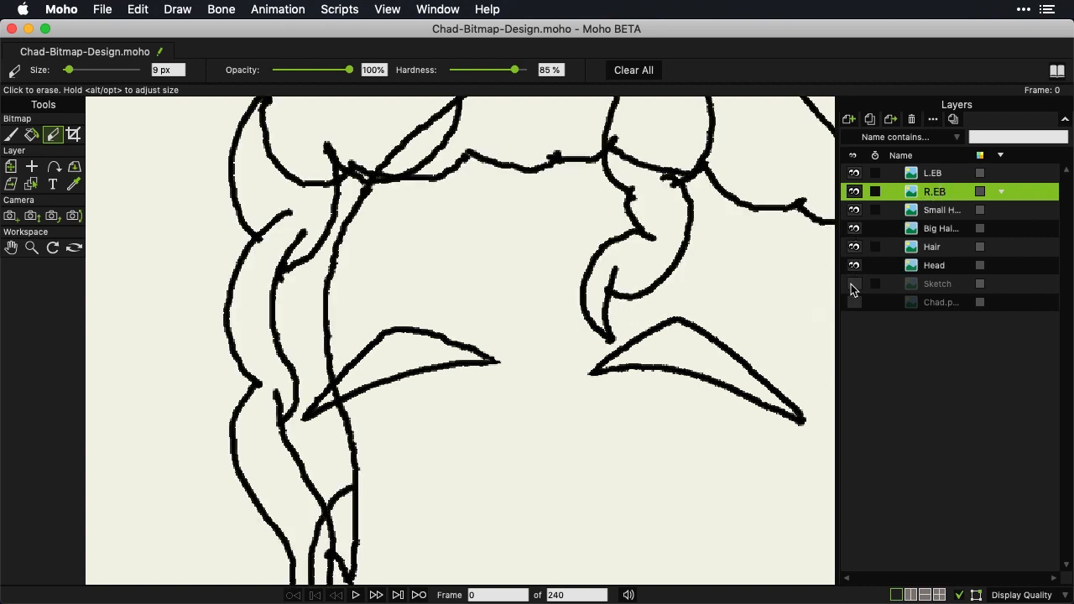
click(853, 283)
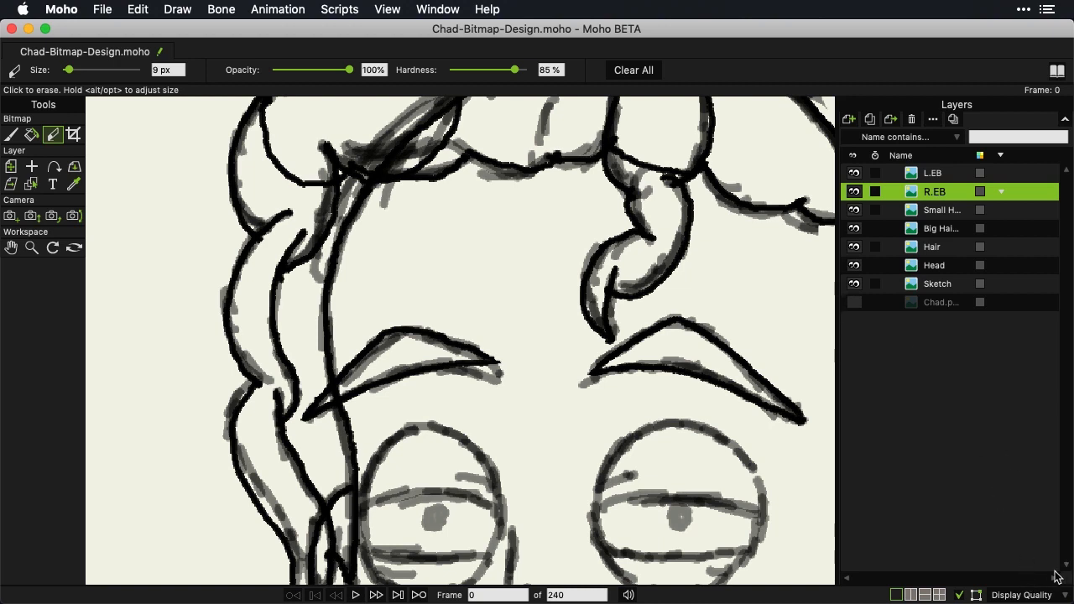
click(1031, 594)
click(997, 546)
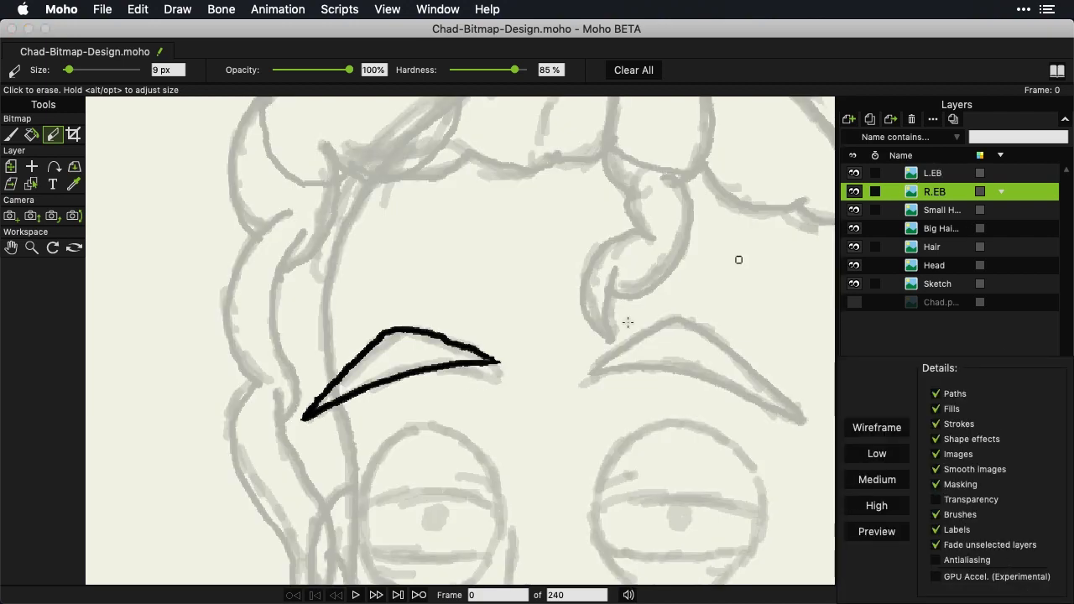
click(663, 437)
Create a transparent 2048 by 2732 image layer named R.WHITE above the L.EB layer
mouse_move(663, 437)
mouse_down()
mouse_move(612, 247)
mouse_move(579, 184)
mouse_up()
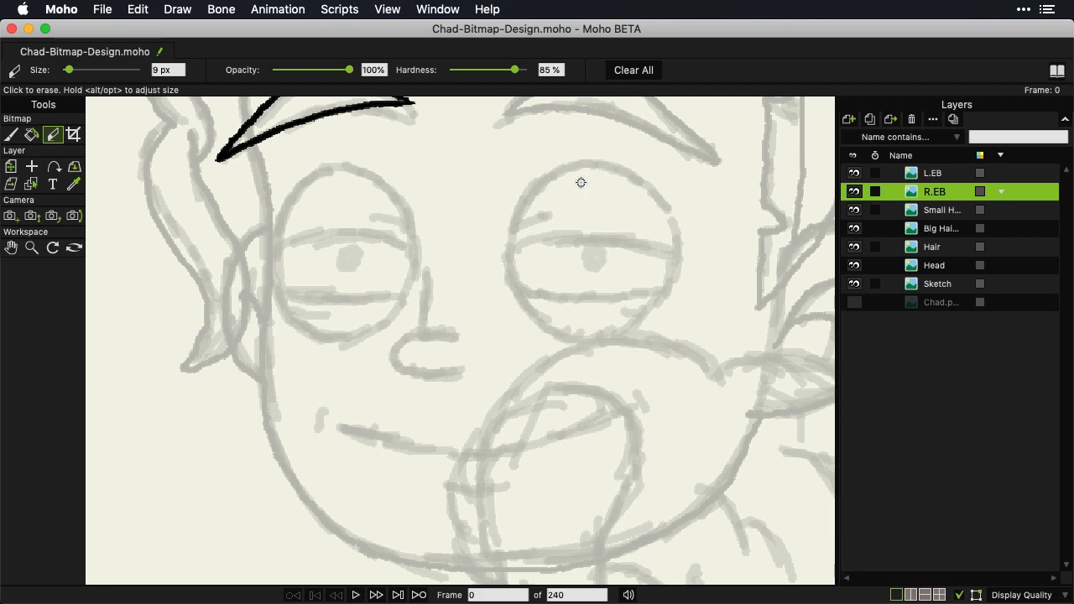
click(933, 173)
click(850, 122)
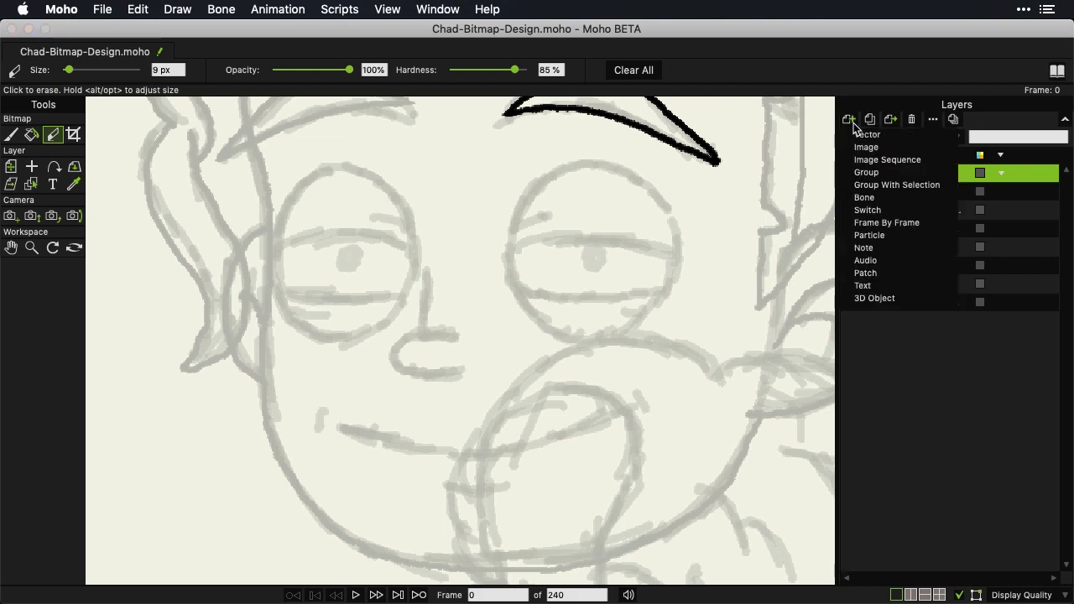
click(861, 149)
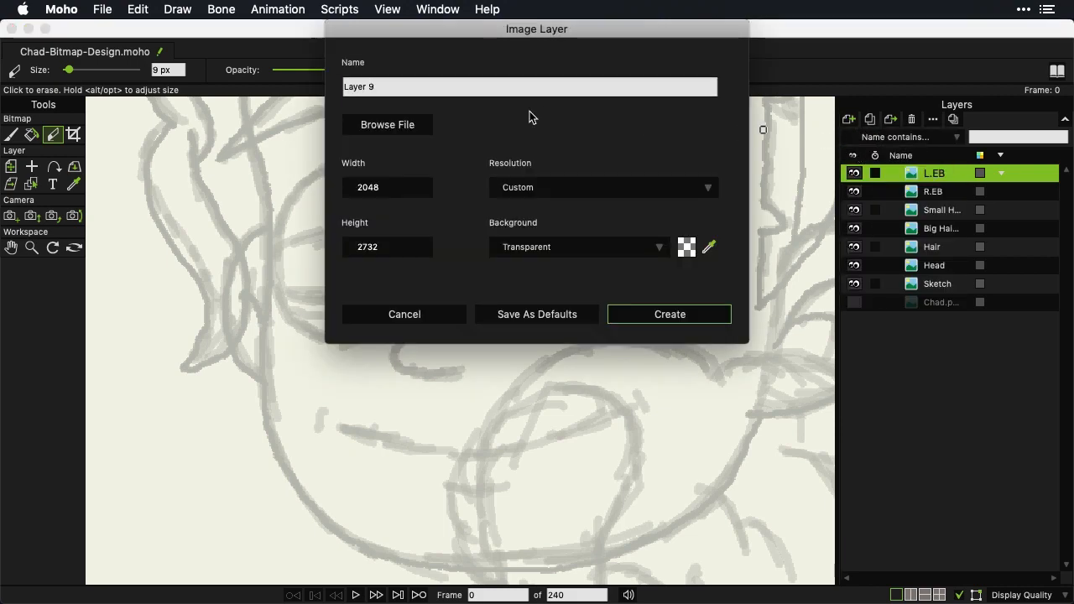
click(490, 88)
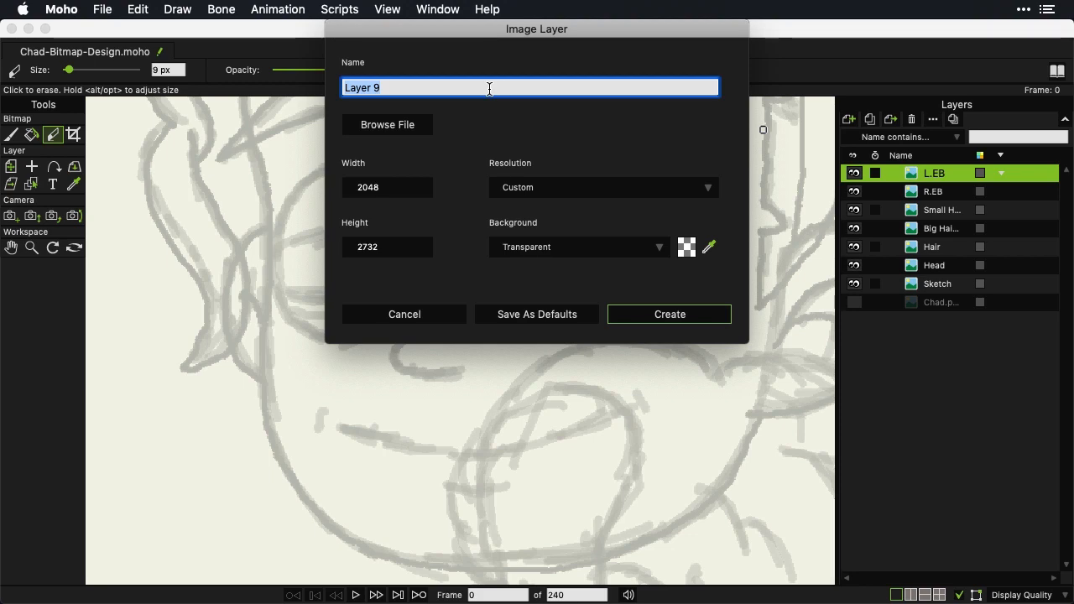
text(R.WHITE)
click(700, 318)
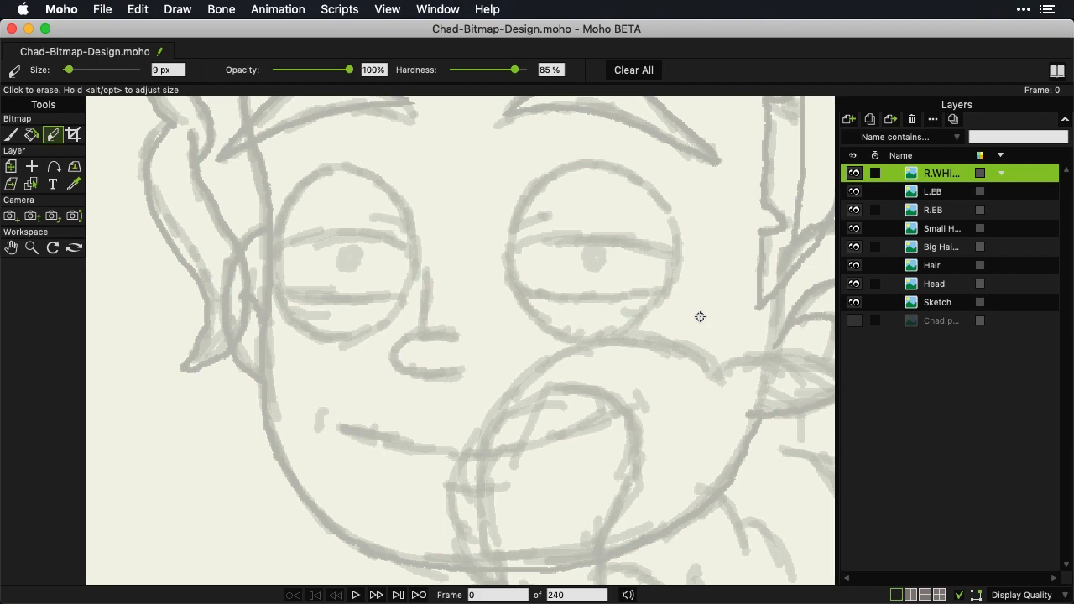
Ink the right eye's outline as a closed oval with the 5 px black brush, undoing the first stroke that misses the sketch
click(14, 135)
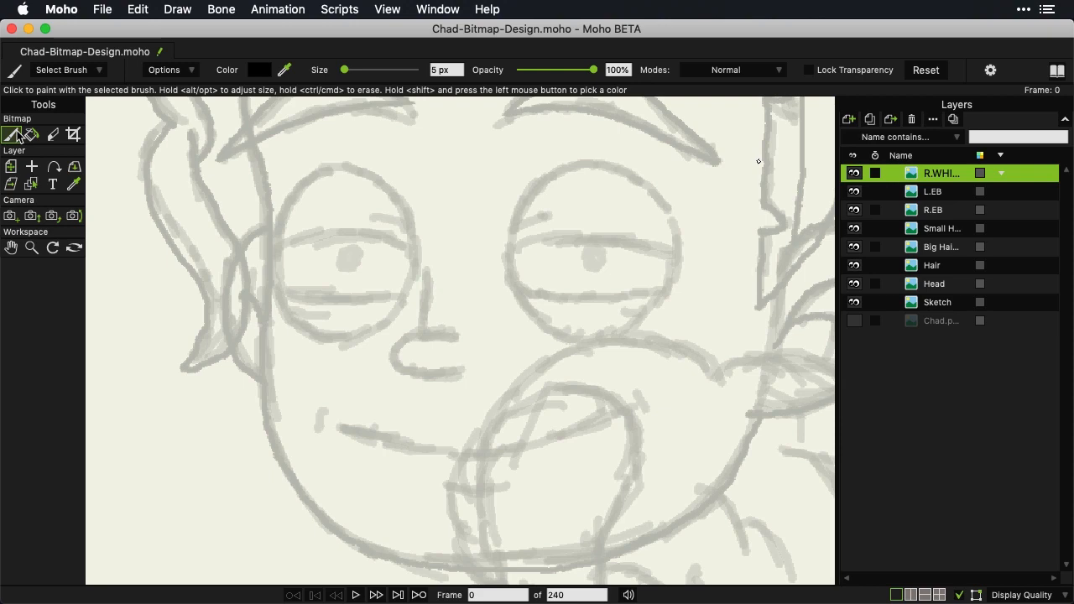
mouse_move(334, 174)
mouse_down()
mouse_move(304, 200)
mouse_move(281, 265)
mouse_move(294, 306)
mouse_move(318, 330)
mouse_move(357, 332)
mouse_move(378, 322)
mouse_move(400, 282)
mouse_move(406, 205)
mouse_move(370, 173)
mouse_move(321, 182)
mouse_up()
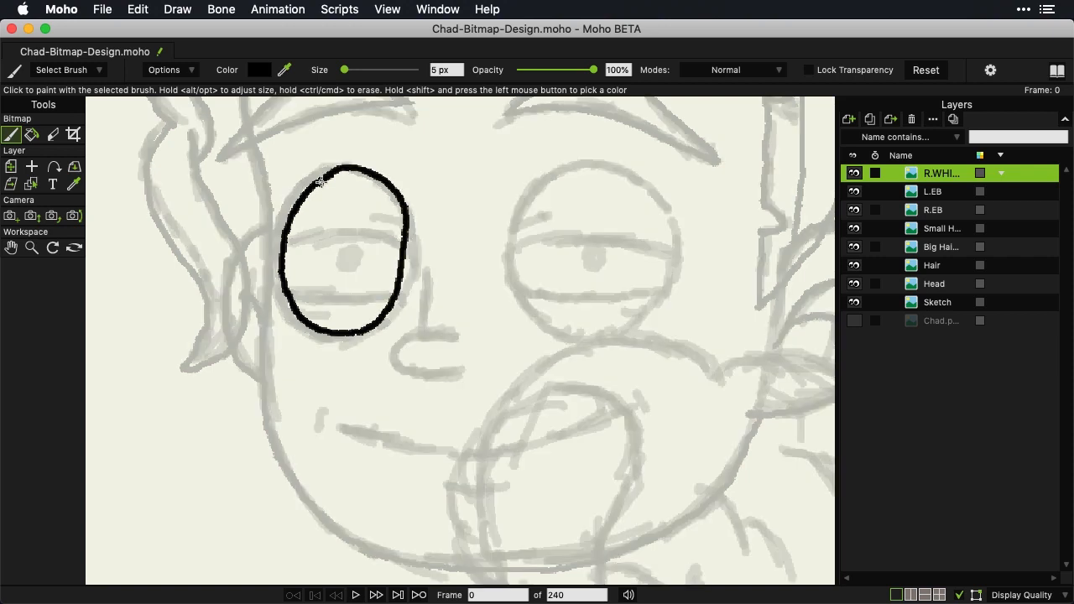
key(super+z)
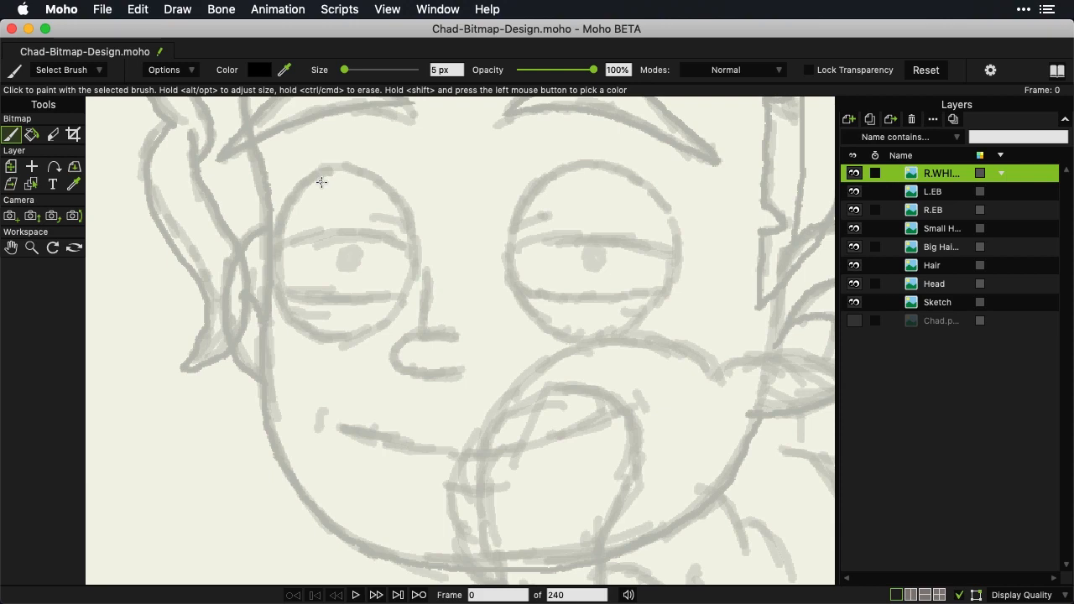
mouse_move(335, 168)
mouse_down()
mouse_move(295, 197)
mouse_move(275, 256)
mouse_move(298, 328)
mouse_move(336, 339)
mouse_move(399, 311)
mouse_move(415, 285)
mouse_move(415, 218)
mouse_move(392, 182)
mouse_move(361, 168)
mouse_move(319, 172)
mouse_up()
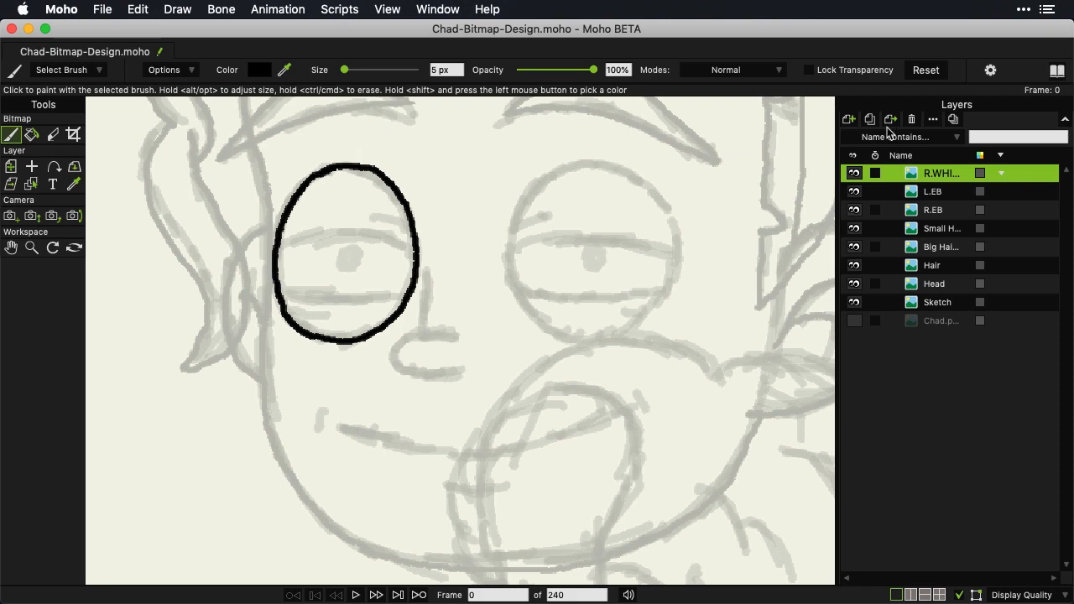
click(850, 121)
click(864, 134)
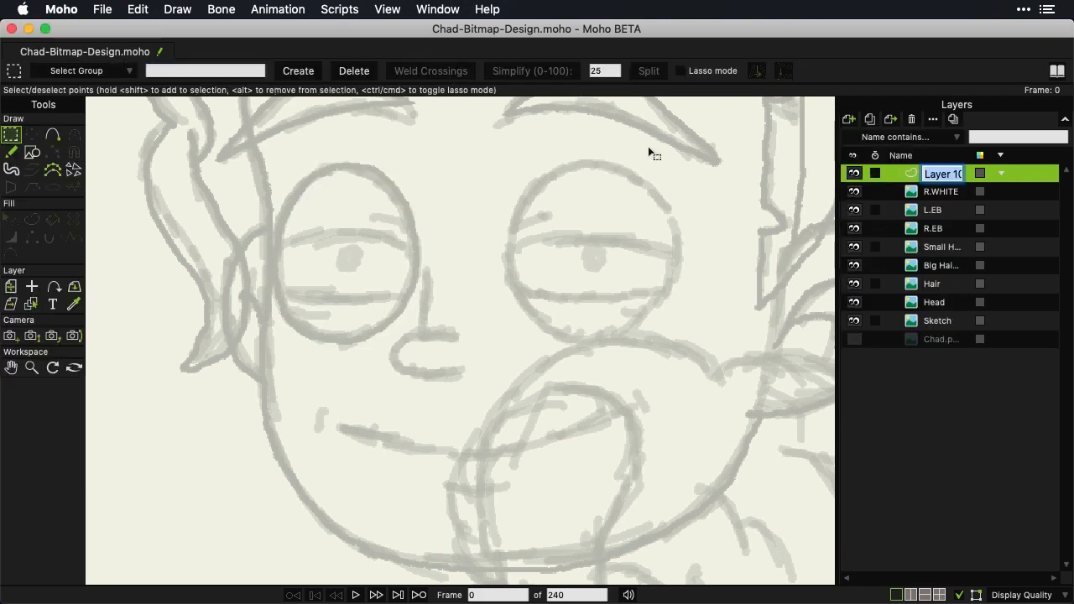
click(939, 246)
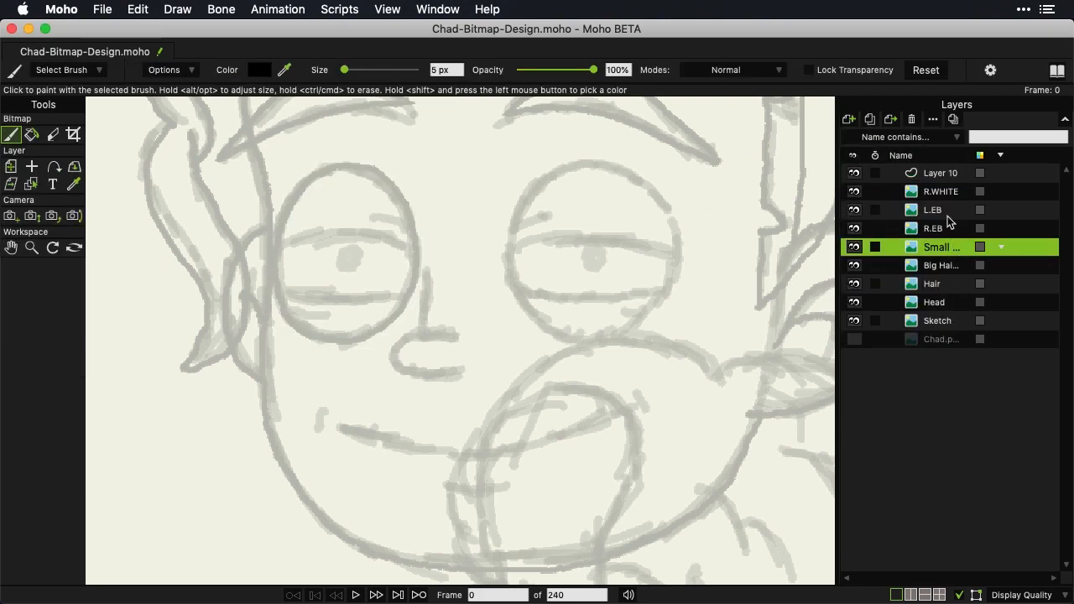
click(940, 172)
click(911, 119)
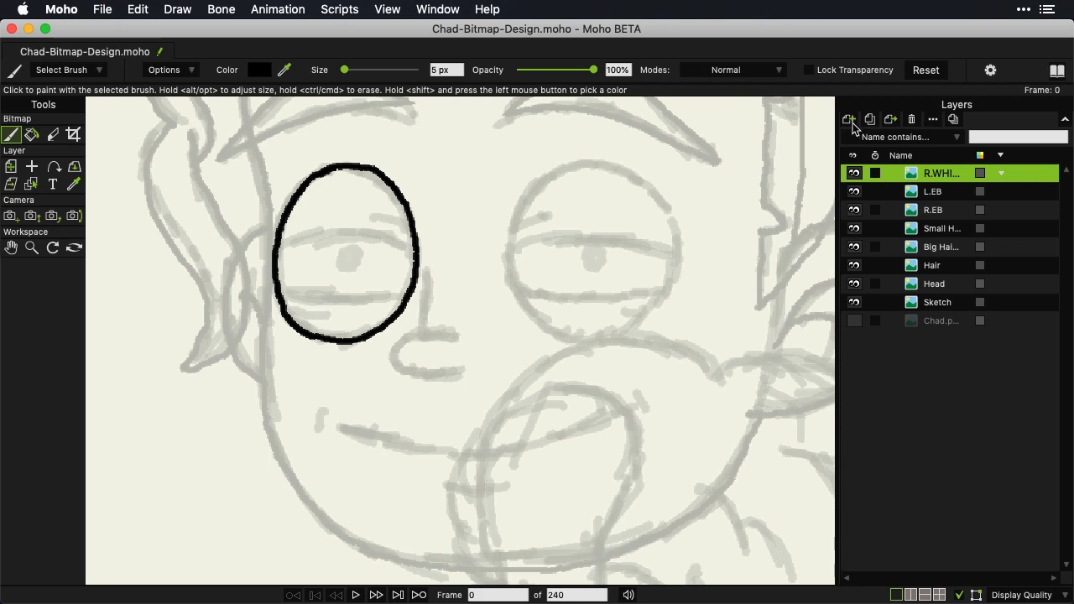
Create a transparent 2048 by 2732 image layer named L.WHITE above the R.WHITE layer
click(849, 120)
click(865, 147)
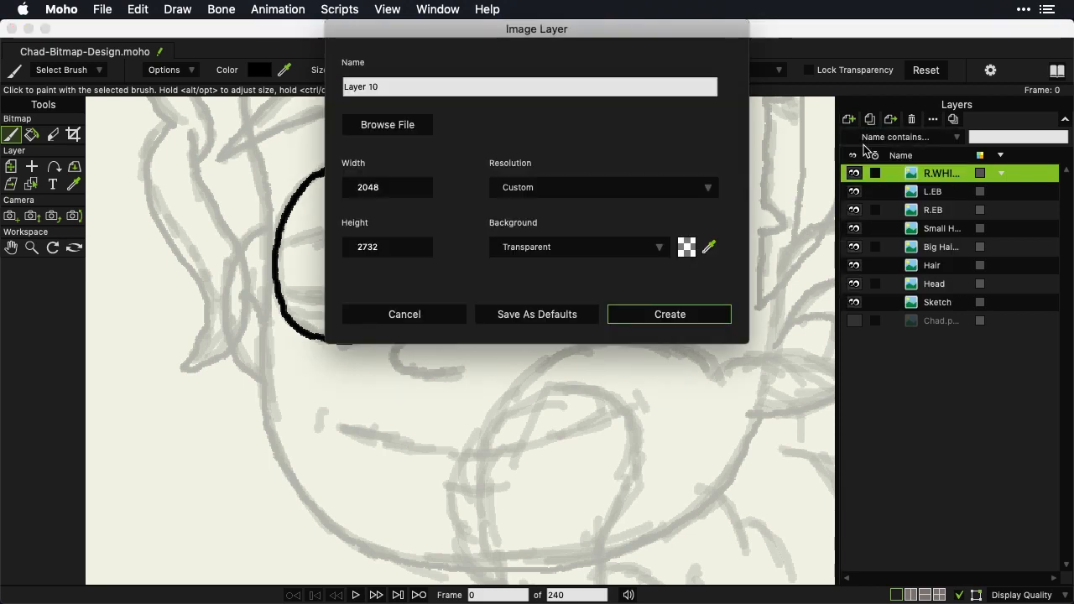
triple_click(431, 87)
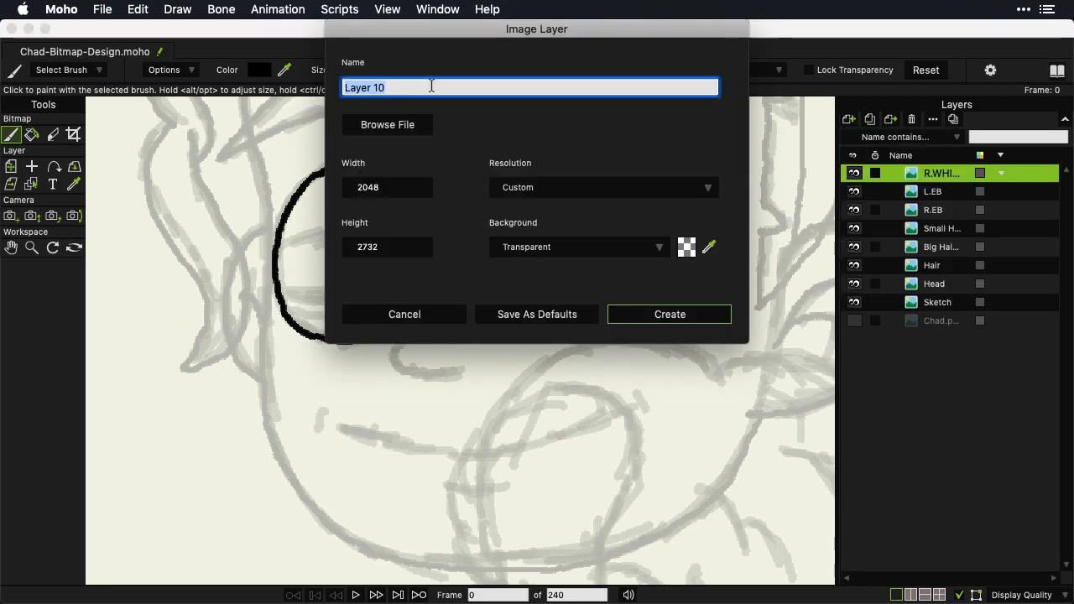
text(L>WHIT)
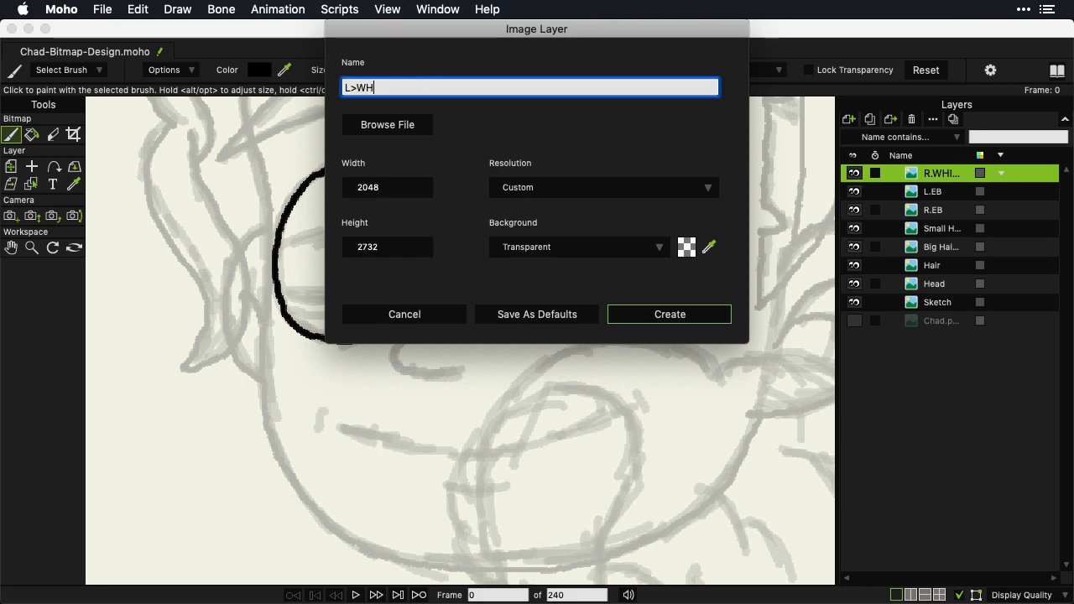
key(BackSpace)
key(BackSpace)
key(BackSpace)
key(BackSpace)
key(BackSpace)
text(WH)
key(BackSpace)
text(HITE)
click(659, 312)
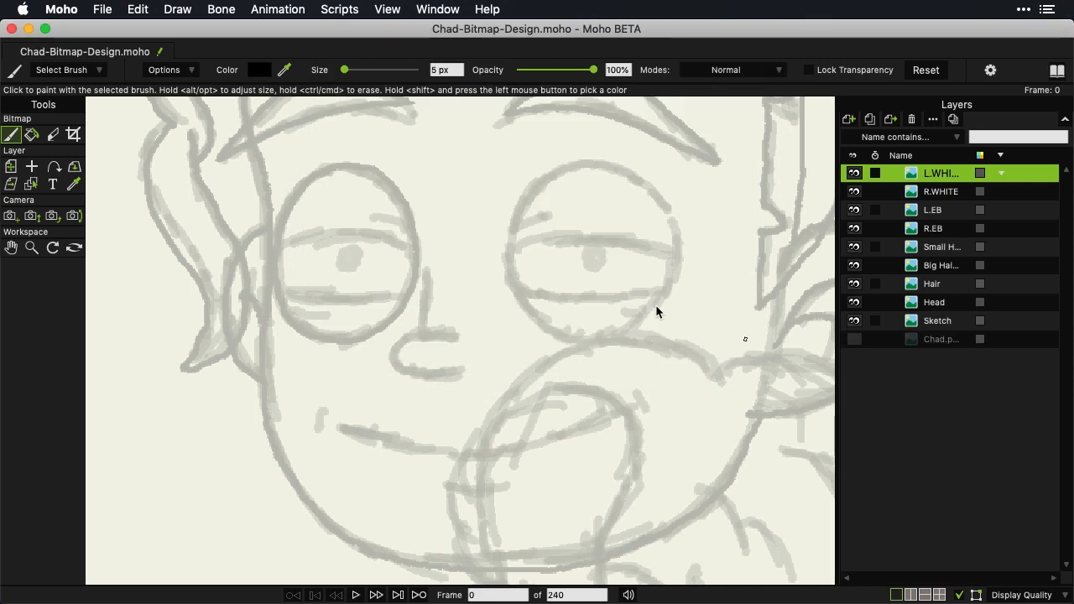
Ink the left eye's outline as one closed round stroke over the sketch, undoing the unsatisfactory attempts
mouse_move(598, 166)
mouse_down()
mouse_move(536, 191)
mouse_move(516, 227)
mouse_move(513, 283)
mouse_move(571, 344)
mouse_move(599, 346)
mouse_move(638, 323)
mouse_up()
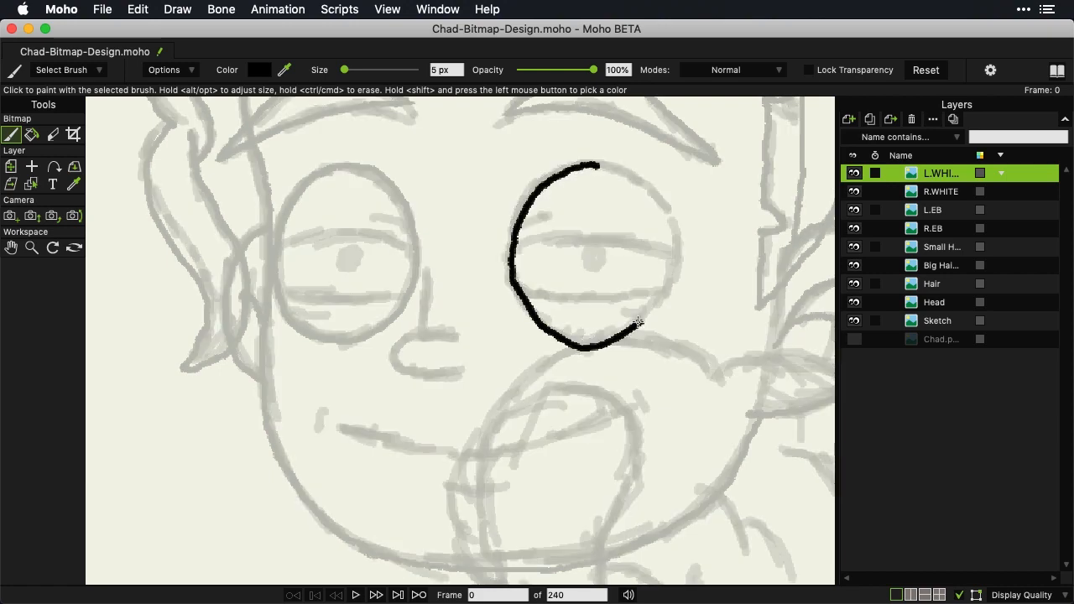
key(super+z)
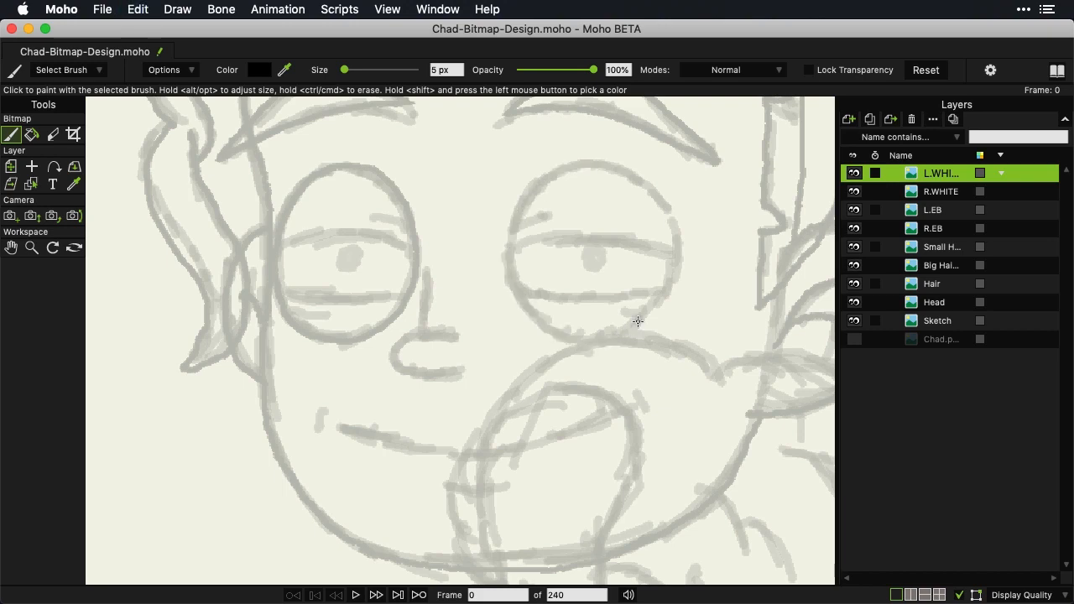
scroll(553, 263, down, 2)
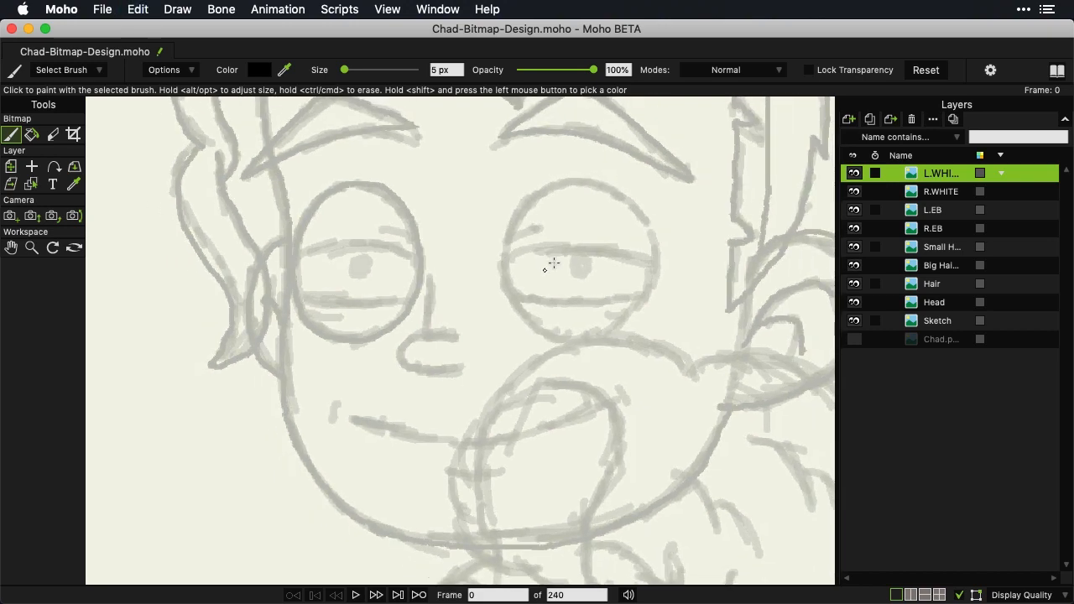
mouse_move(648, 231)
mouse_down()
mouse_move(595, 187)
mouse_move(557, 187)
mouse_move(515, 216)
mouse_move(497, 248)
mouse_move(506, 286)
mouse_up()
key(super+z)
mouse_move(559, 200)
mouse_down()
mouse_move(512, 222)
mouse_move(495, 276)
mouse_move(514, 322)
mouse_move(547, 341)
mouse_move(624, 304)
mouse_move(631, 260)
mouse_move(612, 221)
mouse_move(578, 200)
mouse_move(548, 201)
mouse_up()
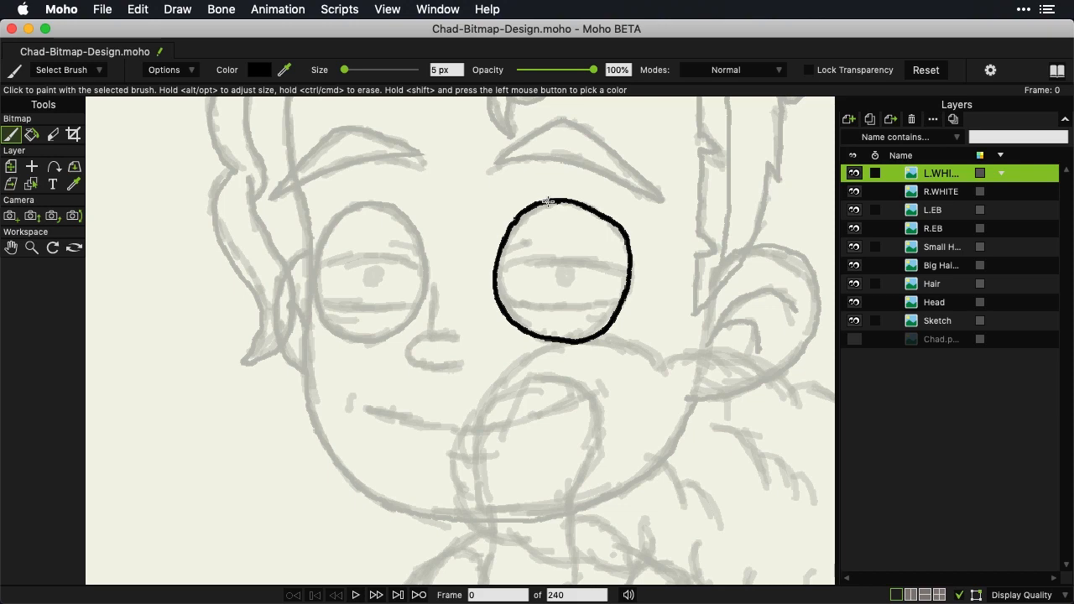
Erase the angular upper outer part of the left eye's outline and redraw it as a smooth curve joining both ends
click(52, 134)
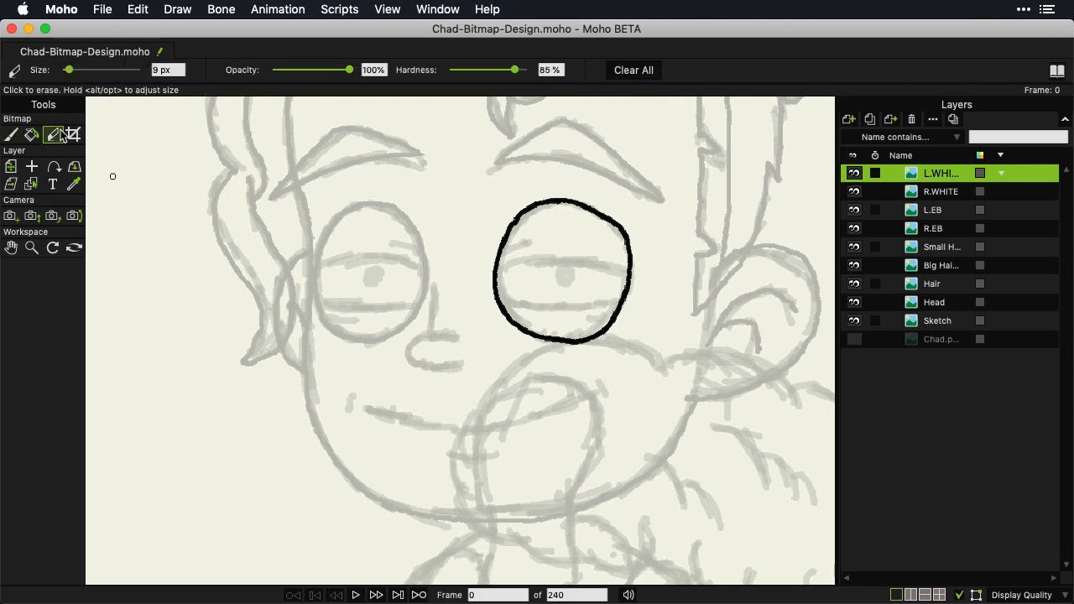
mouse_move(625, 236)
mouse_down()
mouse_move(639, 266)
mouse_move(618, 224)
mouse_up()
click(11, 135)
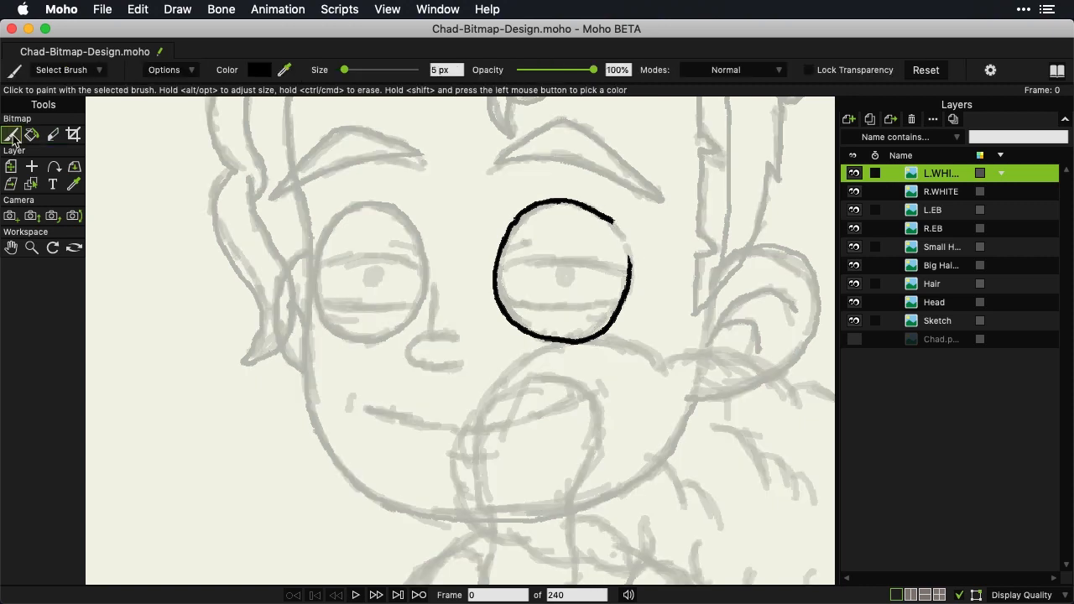
click(52, 134)
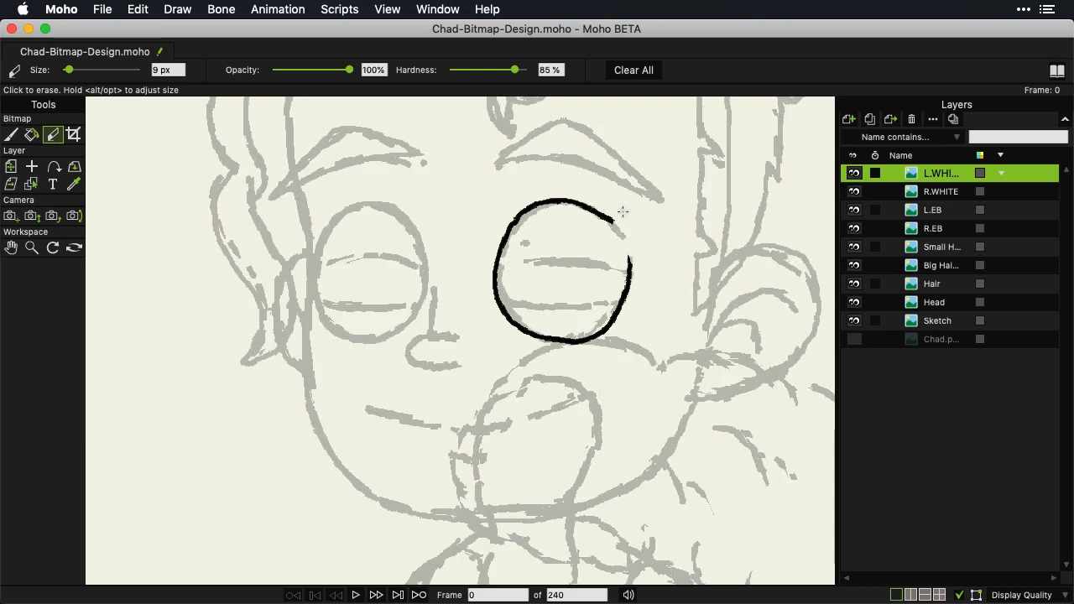
drag(622, 211, 603, 233)
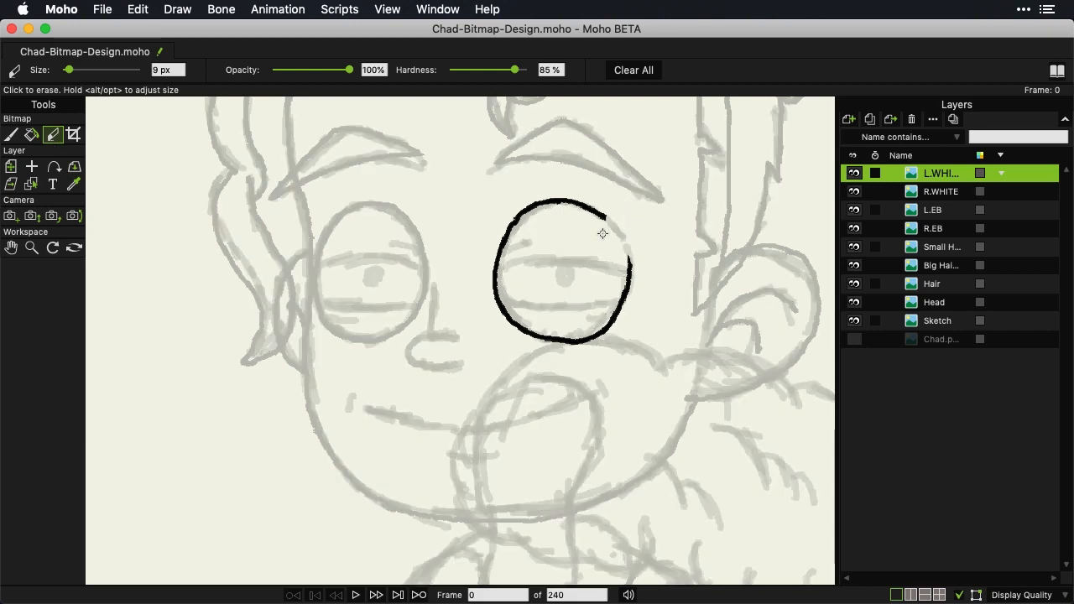
click(12, 131)
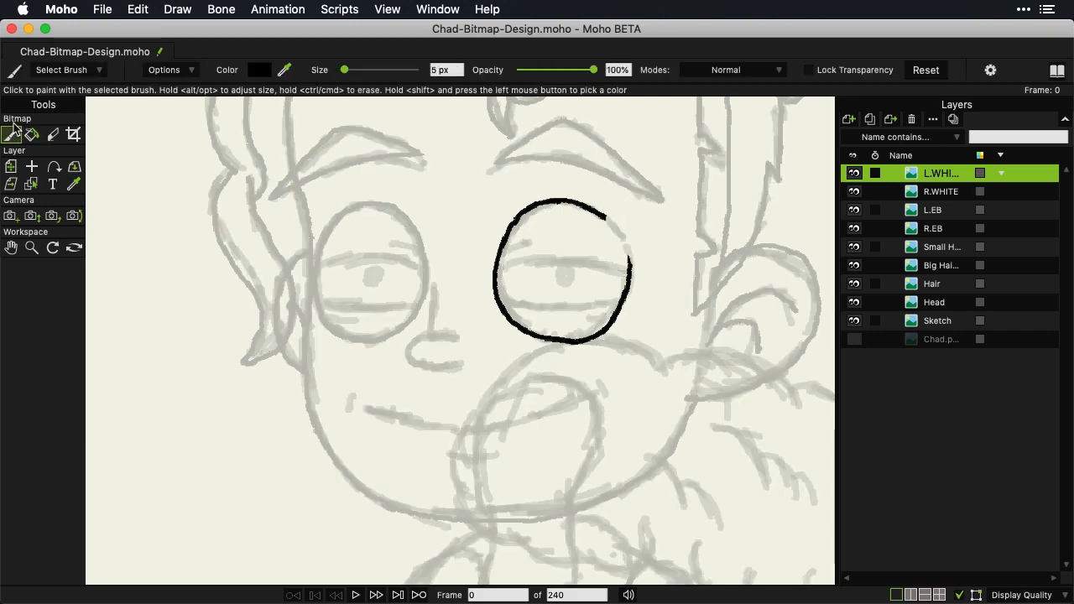
drag(601, 215, 630, 267)
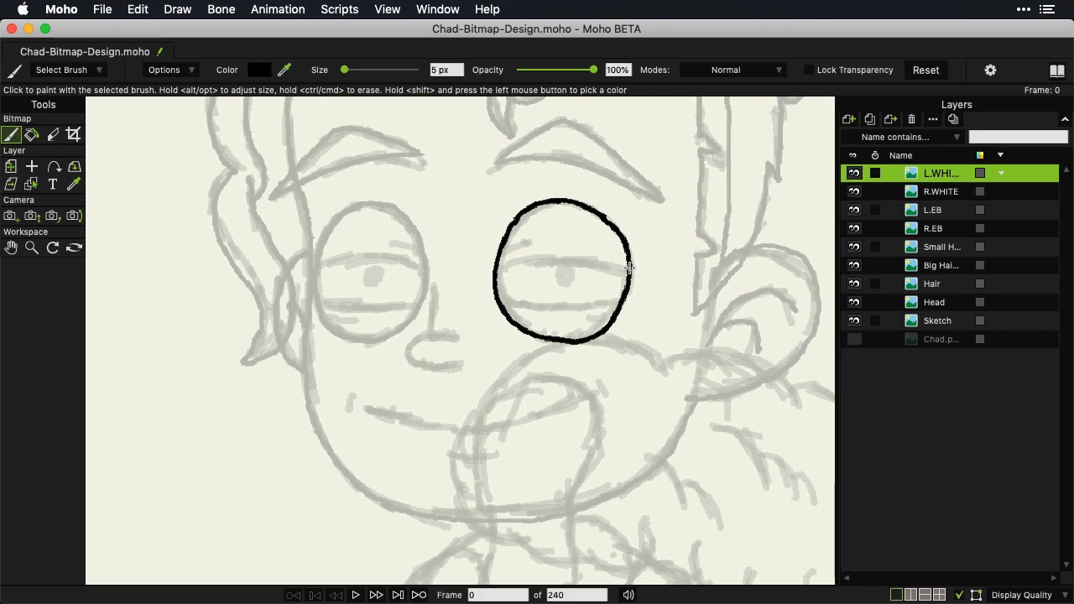
Erase the lower outer section of the left eye's outline and redraw it as a rounder curve with the 5 px black brush
click(53, 136)
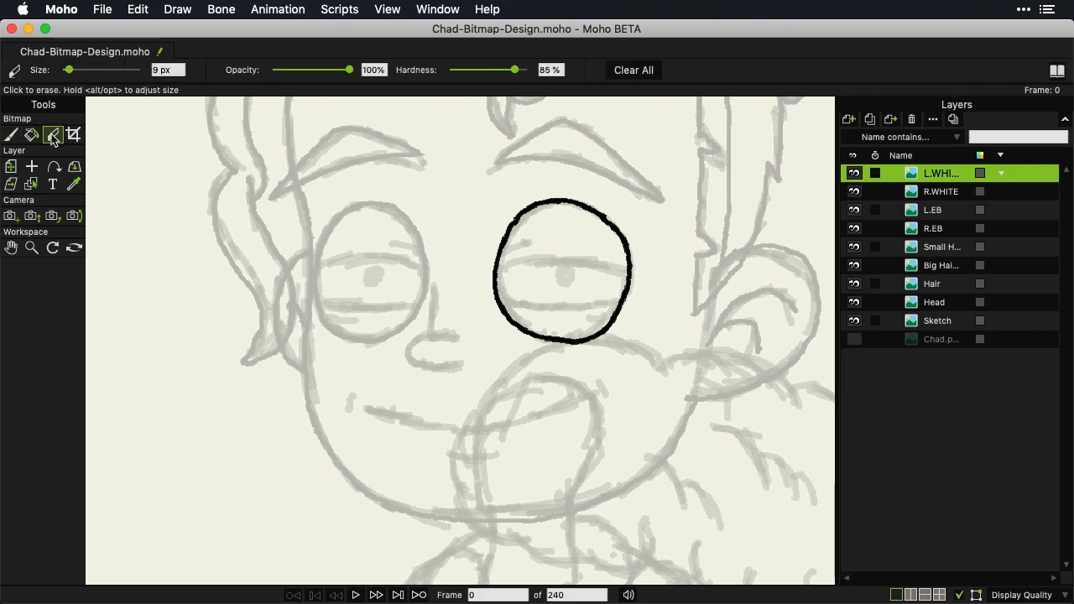
drag(623, 315, 567, 340)
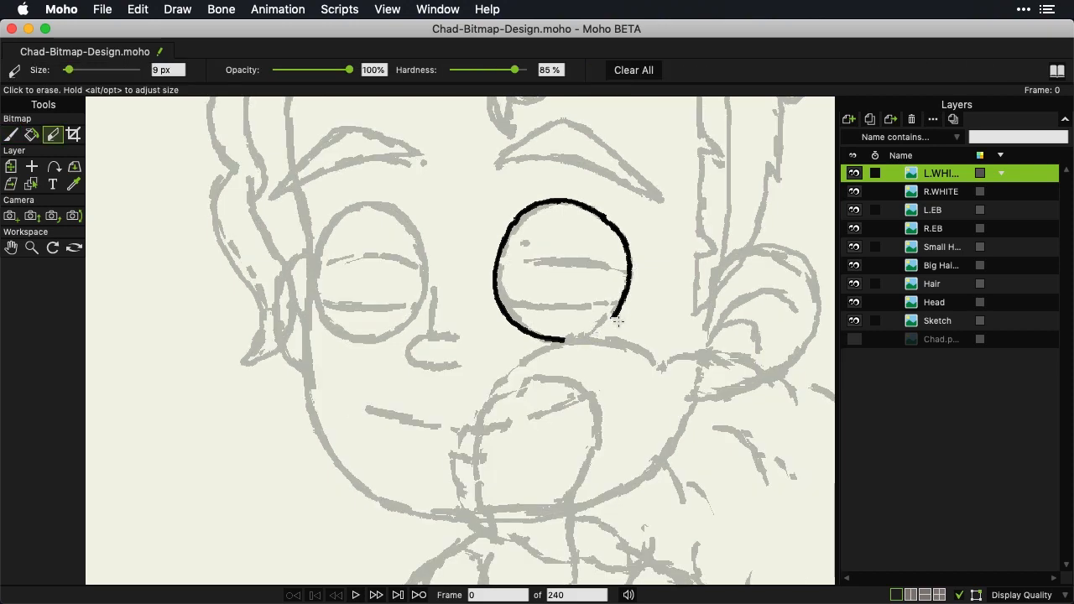
click(28, 139)
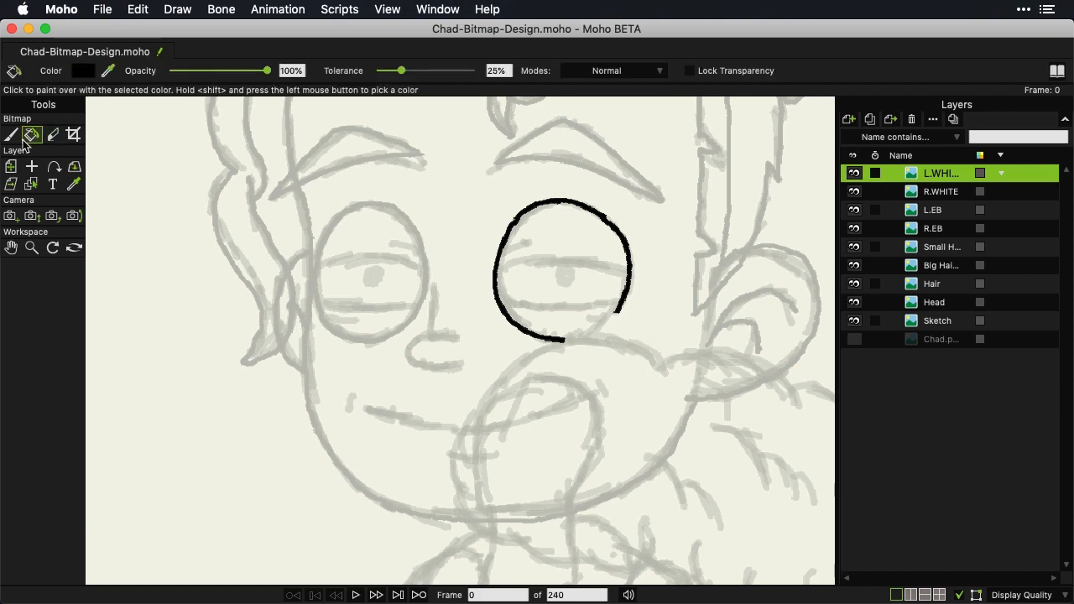
click(20, 133)
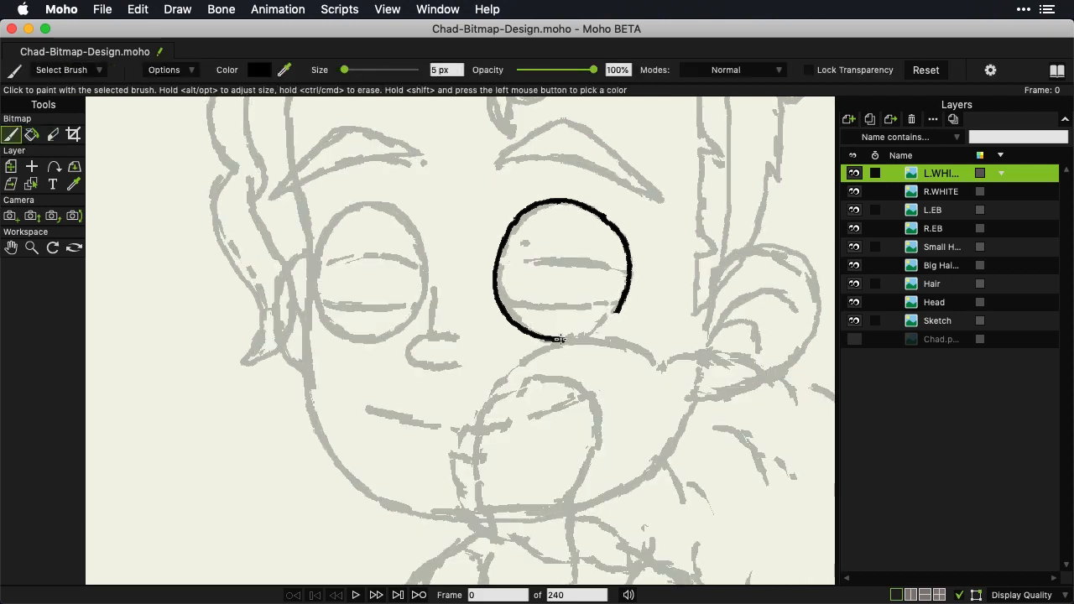
mouse_move(558, 341)
mouse_down()
mouse_move(606, 323)
mouse_move(620, 304)
mouse_up()
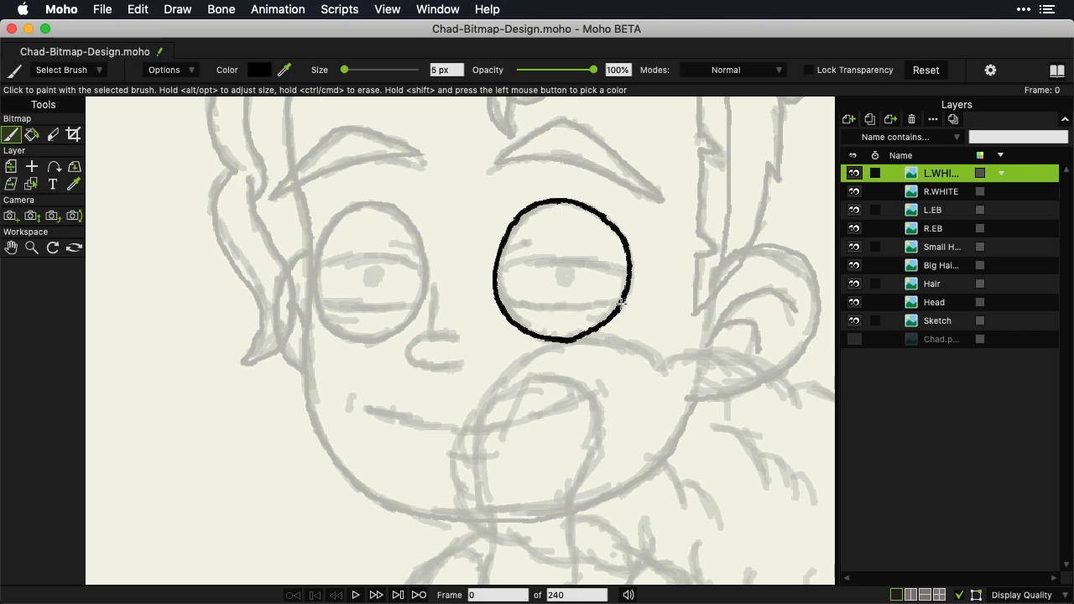
Erase the uneven join at the bottom centre of the left eye's outline and redraw it as a smooth curve
click(60, 135)
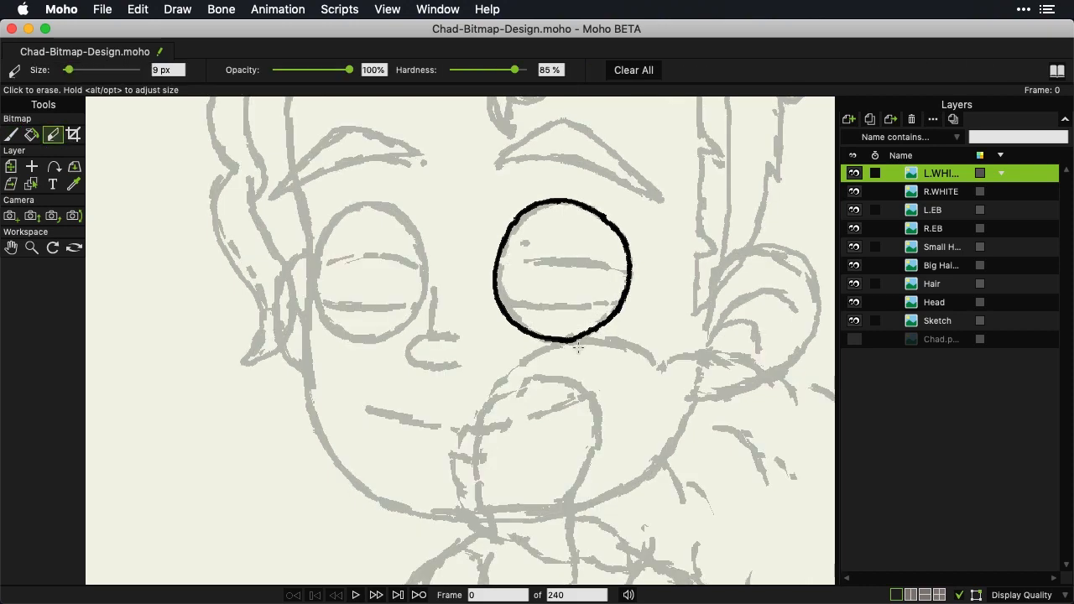
mouse_move(557, 341)
mouse_down()
mouse_move(567, 338)
mouse_move(549, 335)
mouse_up()
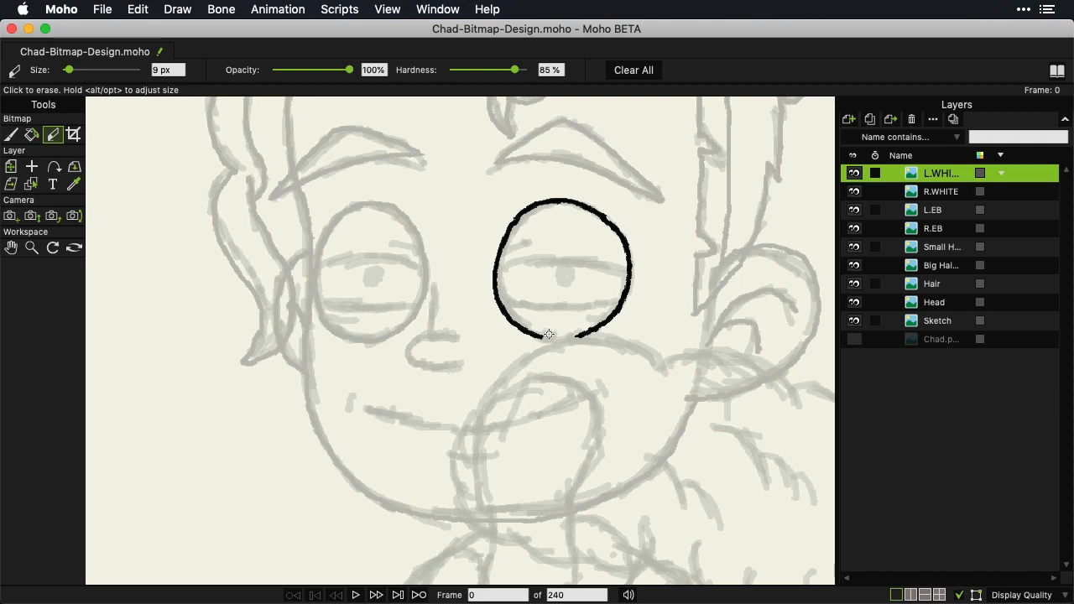
click(13, 135)
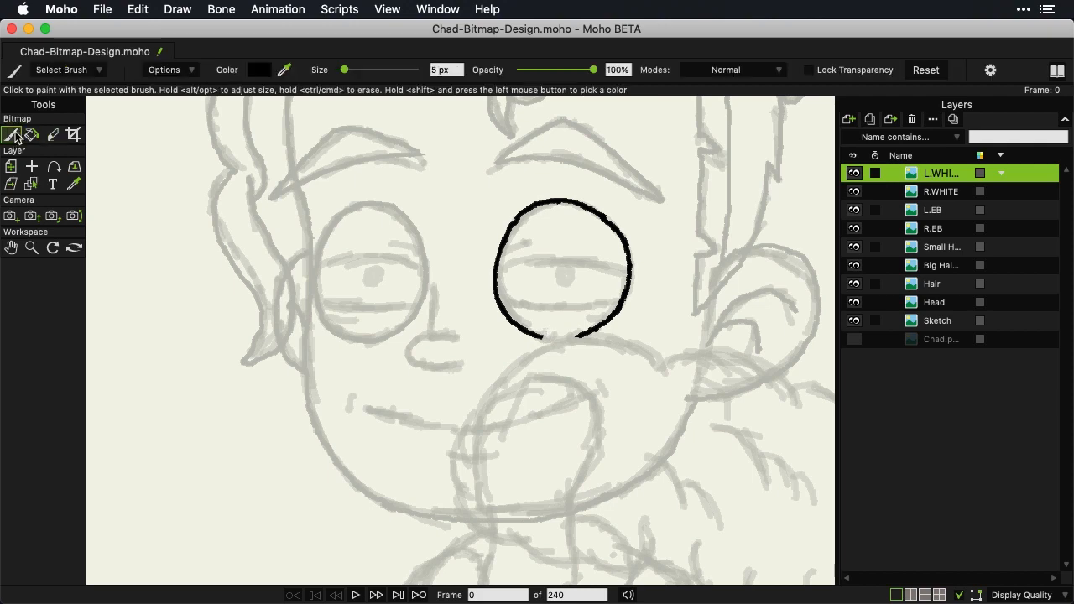
drag(533, 336, 588, 332)
Create a transparent 2048 by 2732 image layer named R.T.EL above the L.WHITE layer
click(849, 119)
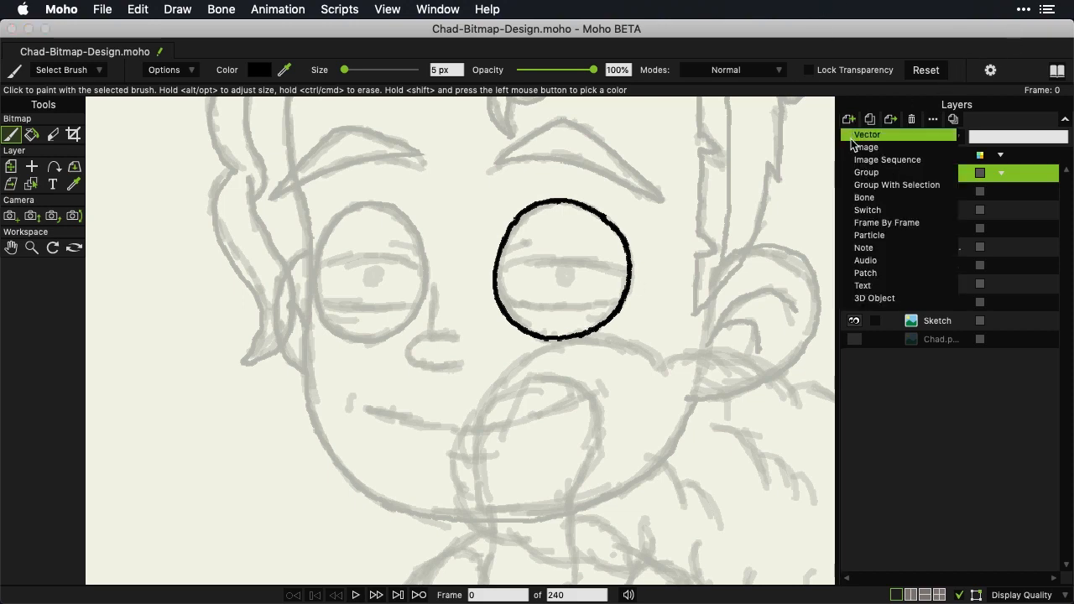
click(854, 147)
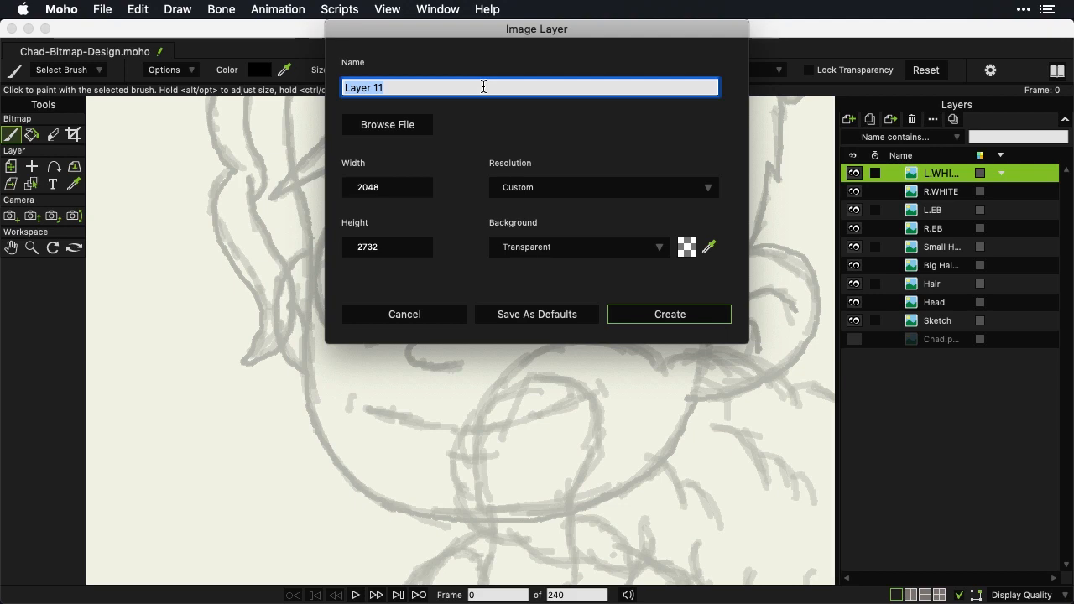
text(R.T.EL)
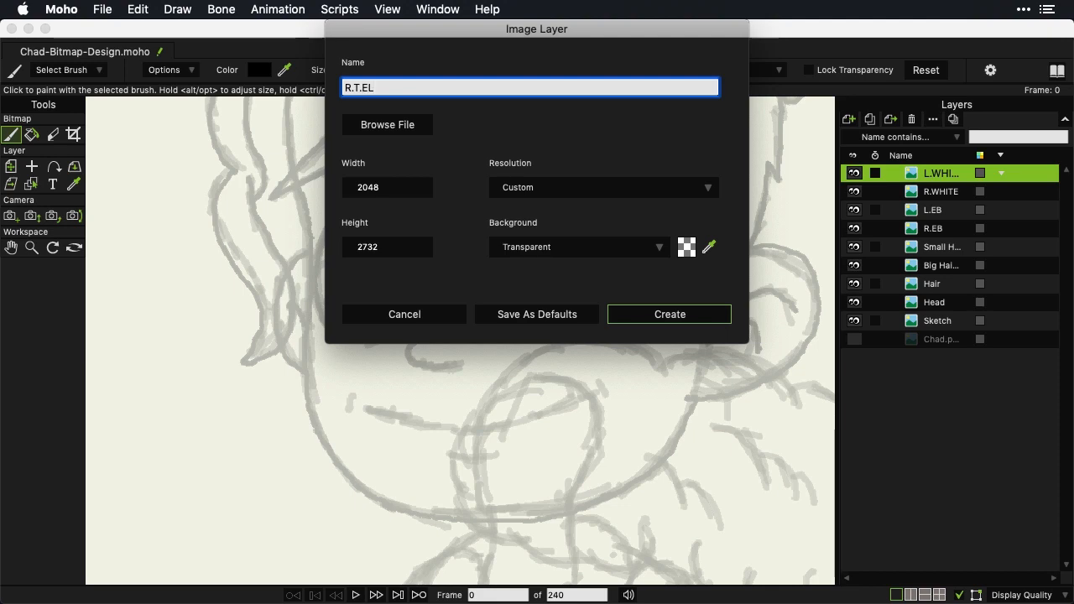
click(678, 313)
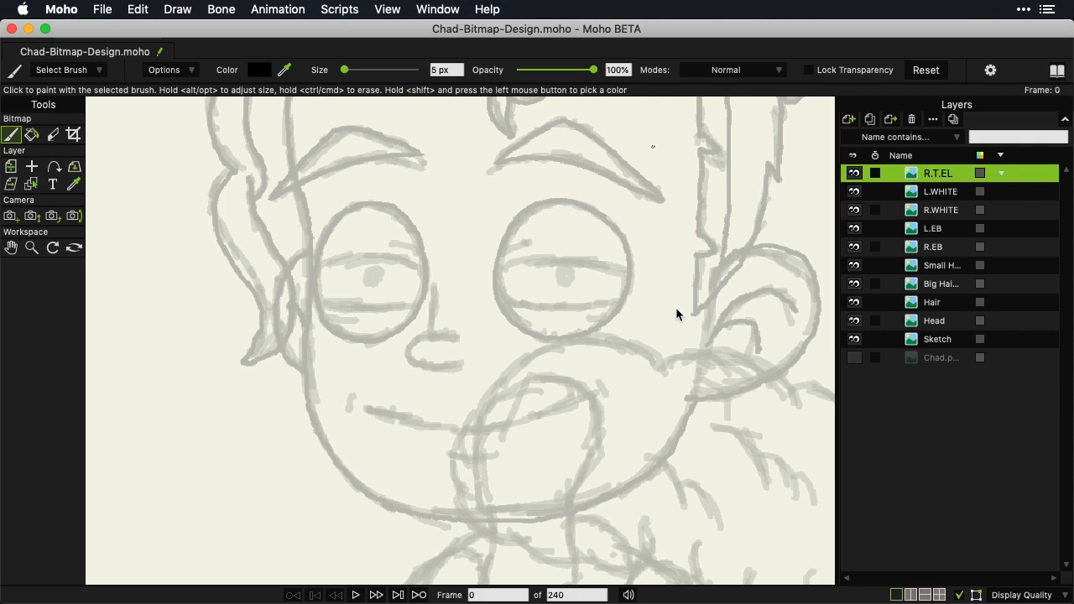
Ink the right upper eyelid as a closed arched shape over the eye, erasing and redrawing its inner corner more smoothly
mouse_move(312, 265)
mouse_down()
mouse_move(371, 255)
mouse_move(431, 273)
mouse_up()
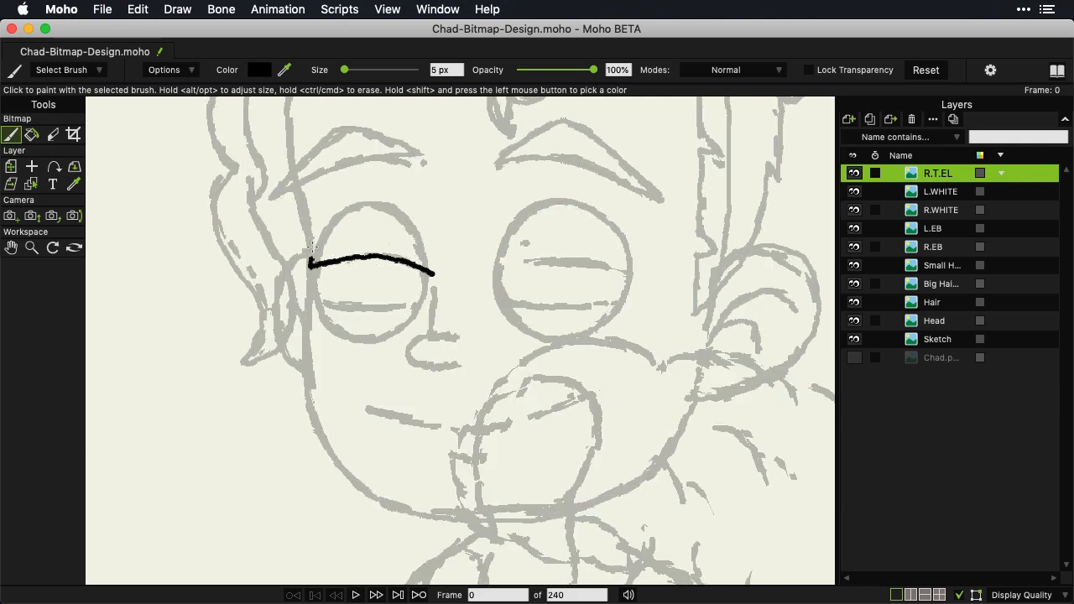
mouse_move(310, 265)
mouse_down()
mouse_move(329, 206)
mouse_move(362, 188)
mouse_move(411, 196)
mouse_move(429, 228)
mouse_move(432, 272)
mouse_up()
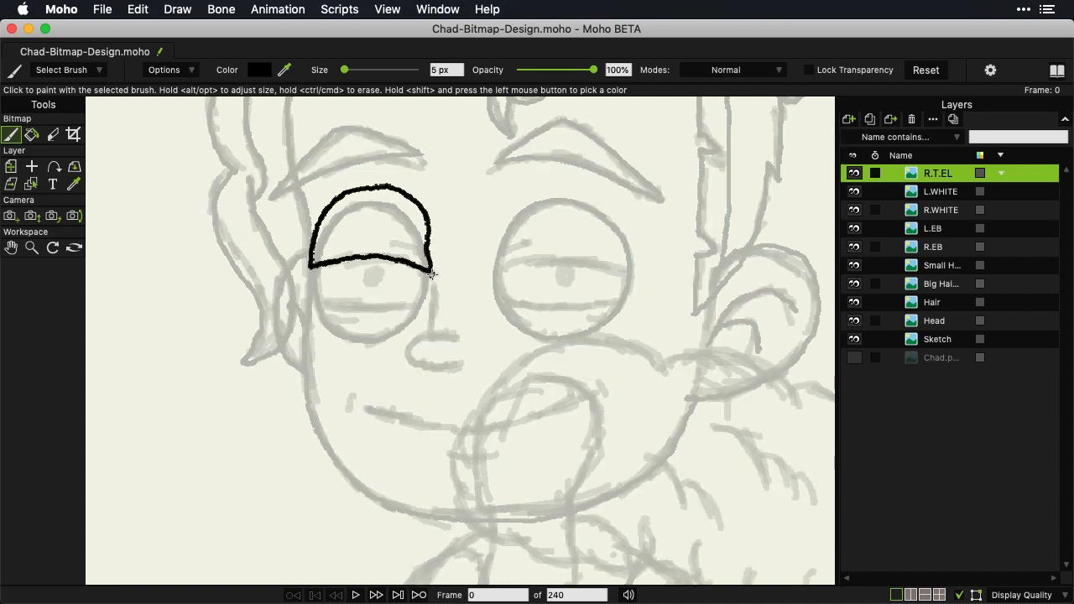
click(53, 135)
drag(433, 273, 422, 246)
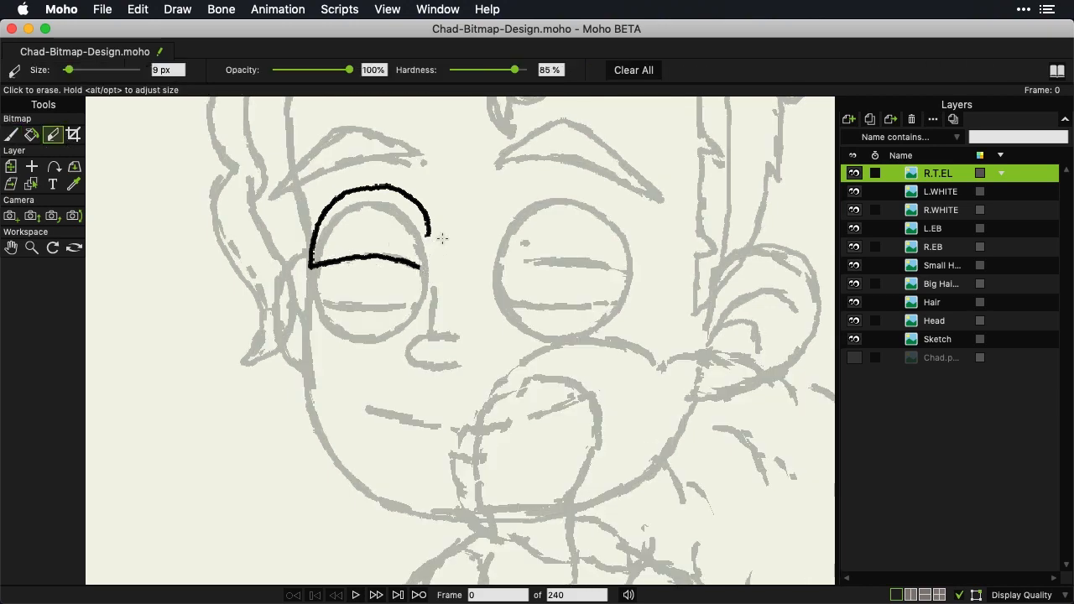
click(13, 136)
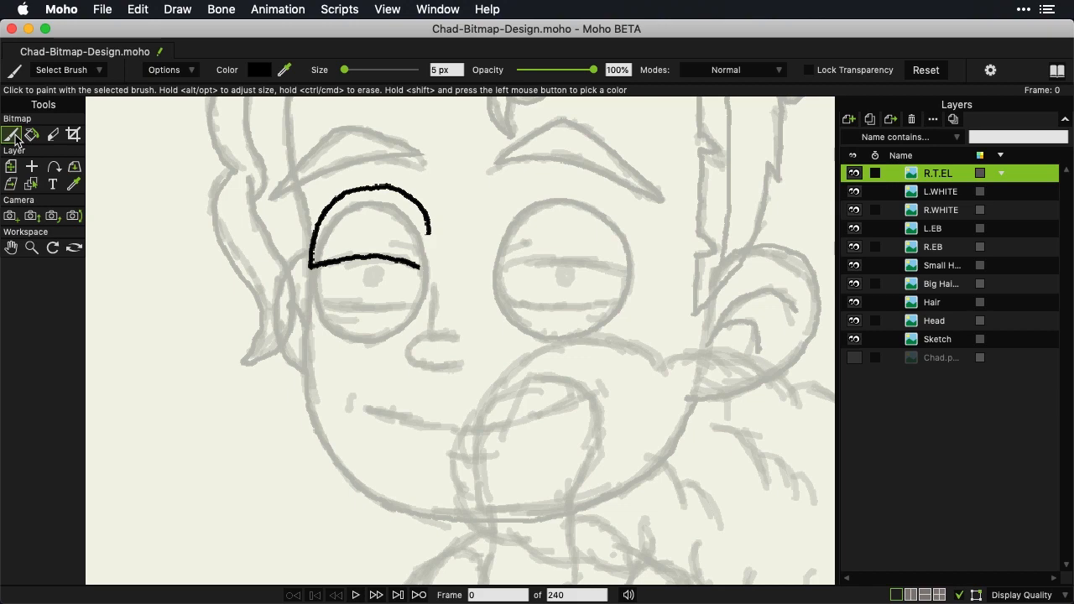
mouse_move(428, 225)
mouse_down()
mouse_move(430, 272)
mouse_move(419, 265)
mouse_up()
Create a transparent 2048 by 2732 image layer named L.T.EL above the R.T.EL layer
click(848, 119)
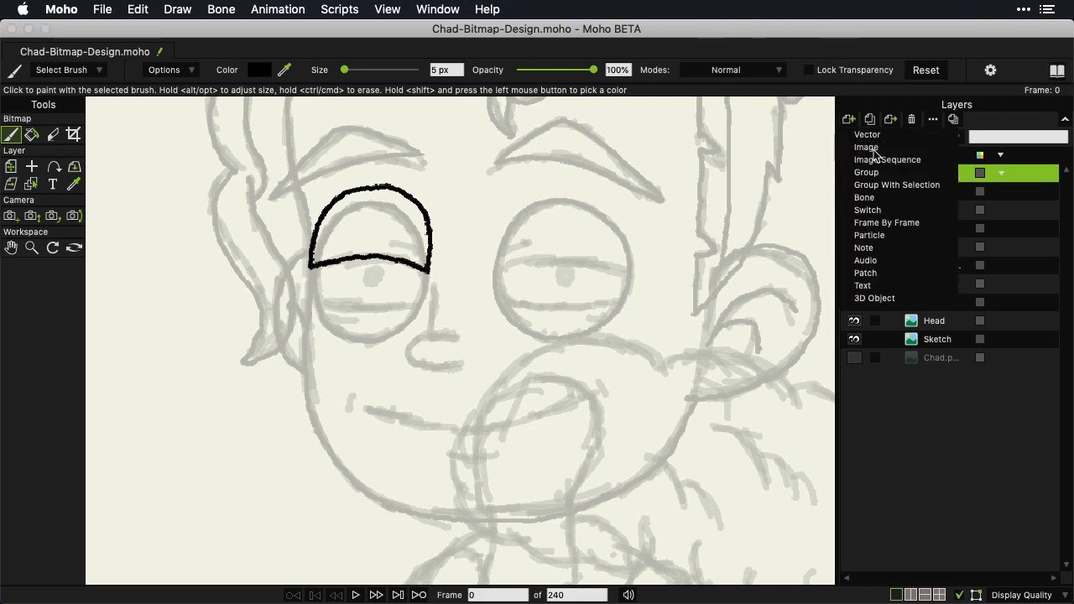
click(872, 147)
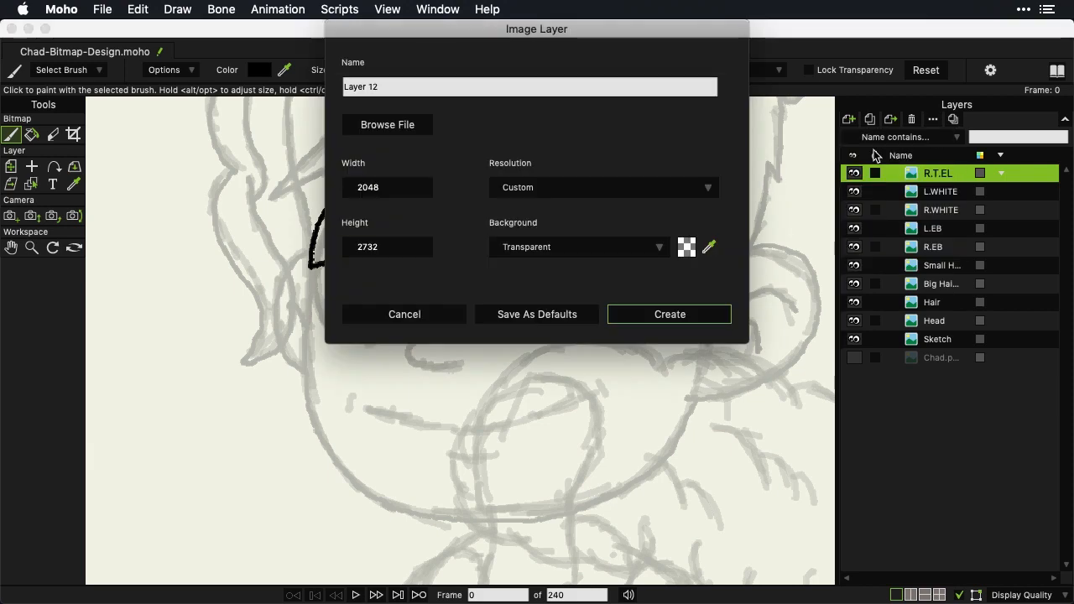
click(515, 94)
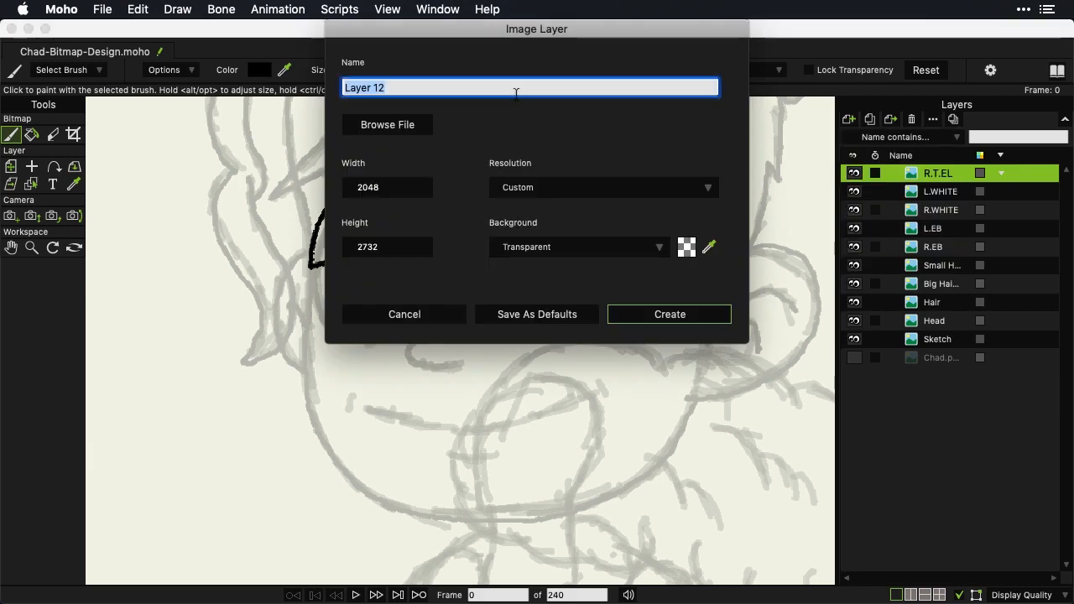
text(L.T.)
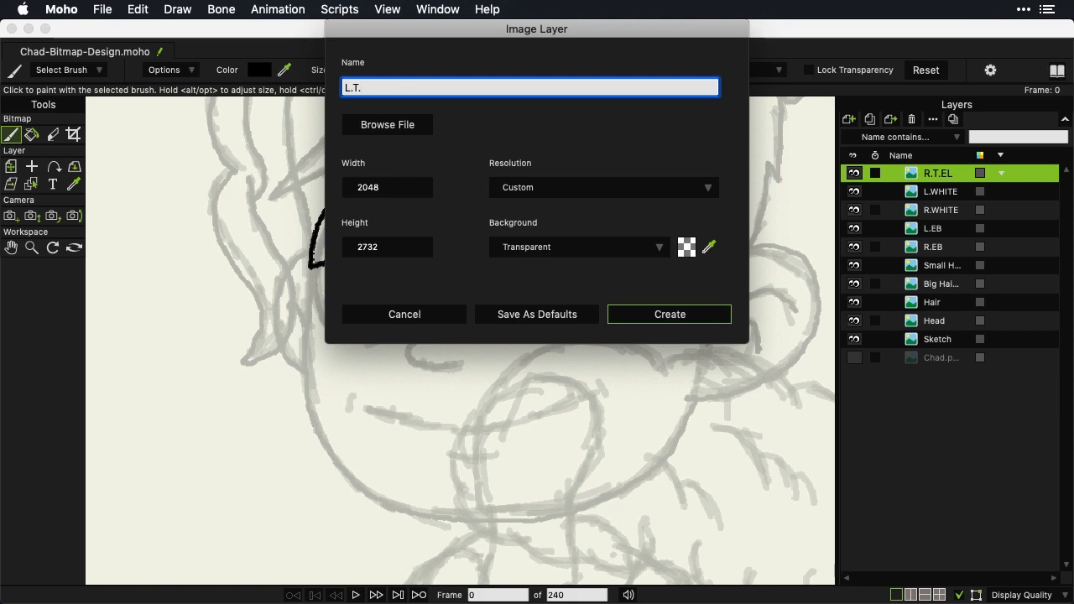
text(EL)
click(669, 315)
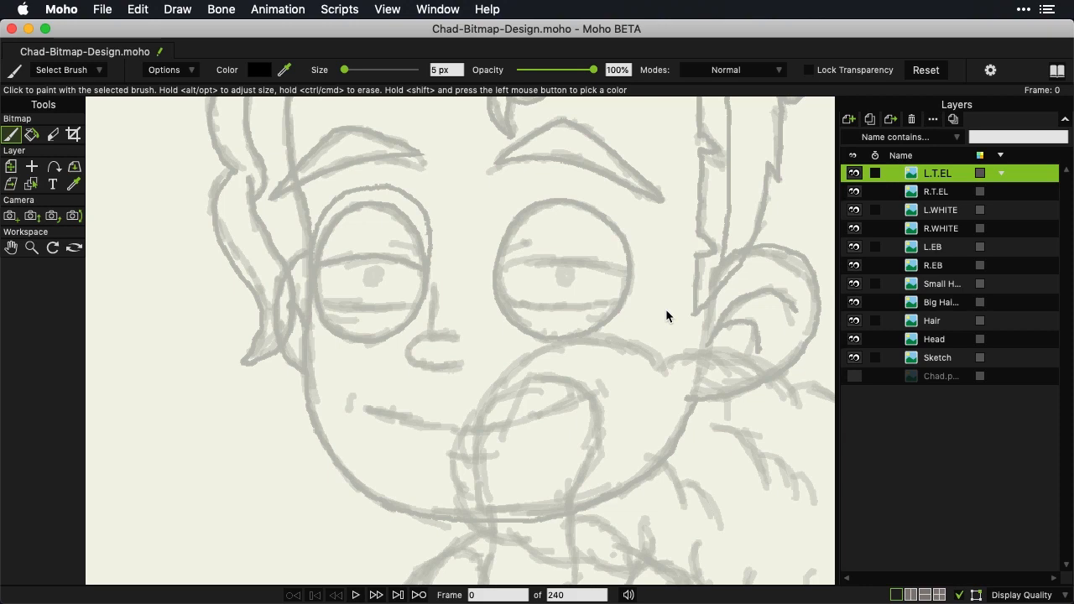
Ink the left upper eyelid's lower edge and the arch above it with the 5 px black brush, undoing the first edge stroke
mouse_move(491, 272)
mouse_down()
mouse_move(537, 258)
mouse_move(635, 272)
mouse_up()
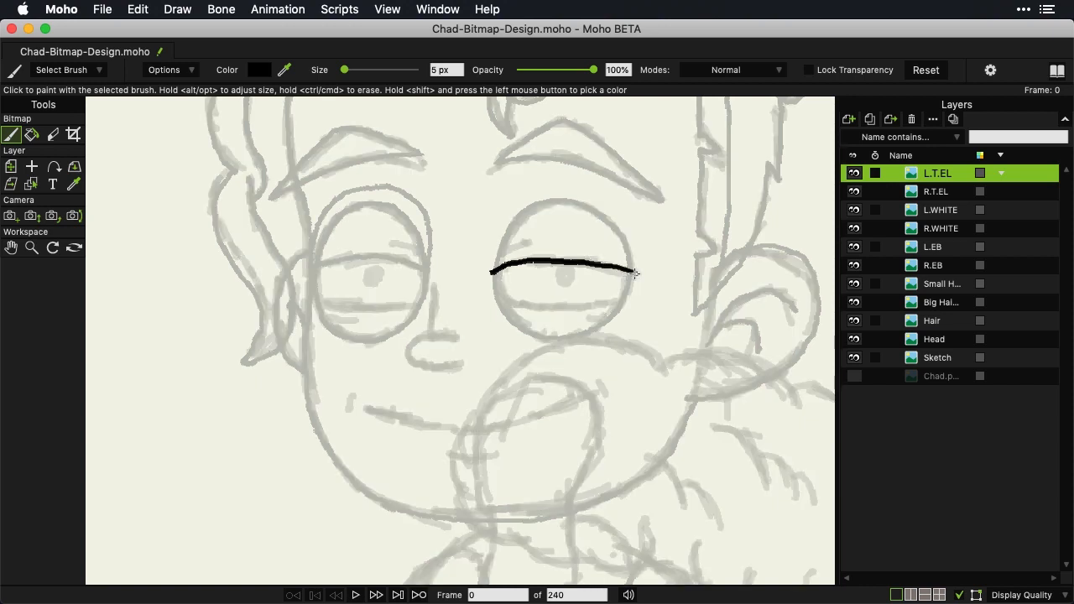
key(super+z)
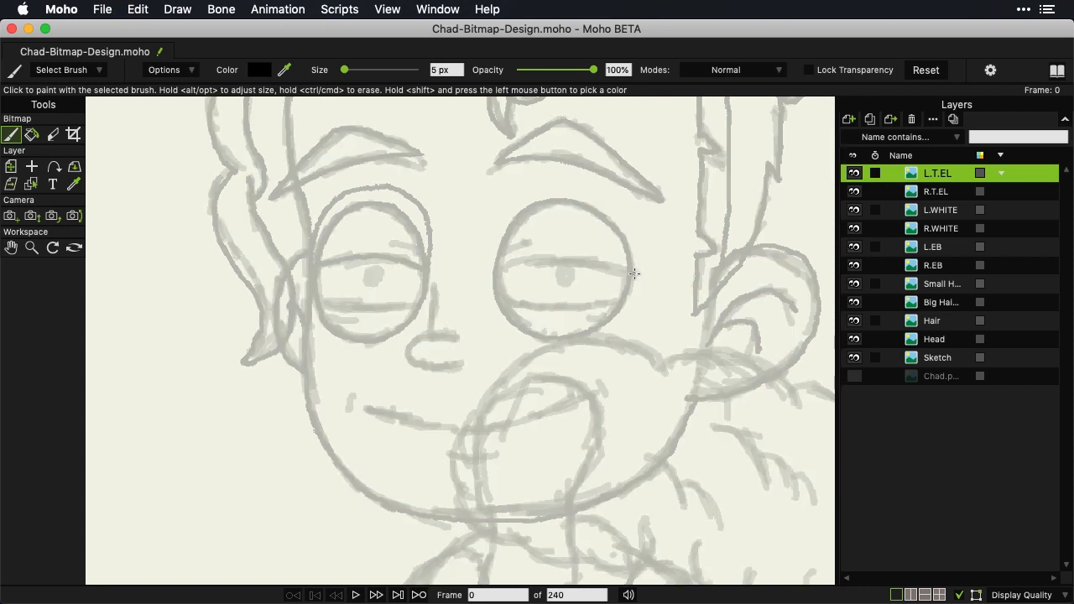
drag(487, 271, 640, 270)
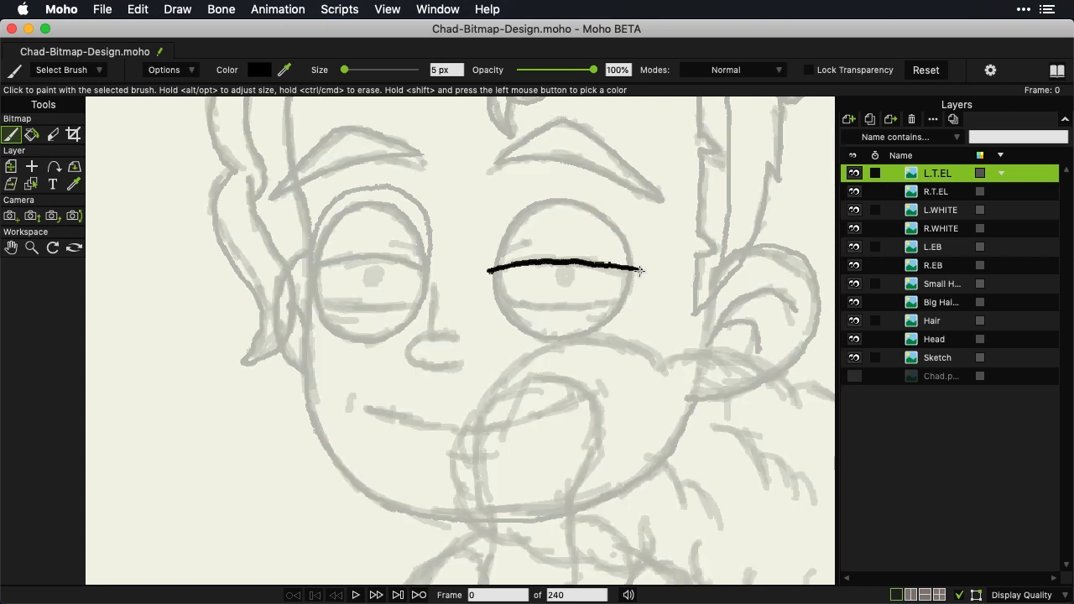
mouse_move(487, 271)
mouse_down()
mouse_move(509, 214)
mouse_move(557, 185)
mouse_move(618, 204)
mouse_move(642, 245)
mouse_move(639, 270)
mouse_move(612, 267)
mouse_move(642, 271)
mouse_up()
Erase the outer corner of the left upper eyelid and redraw it so the lower edge meets the arch cleanly
click(55, 137)
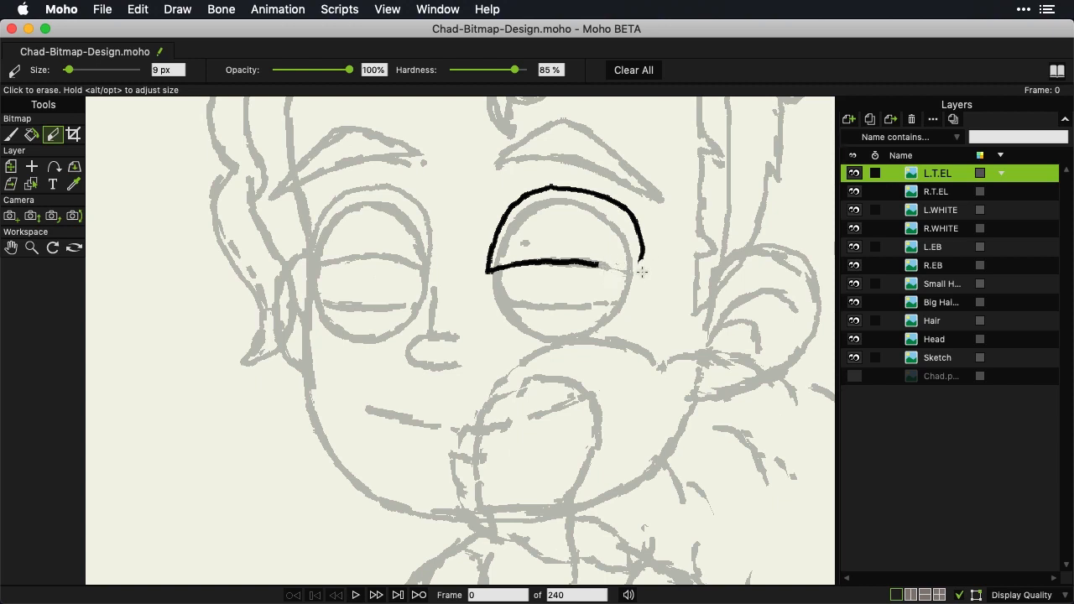
click(31, 135)
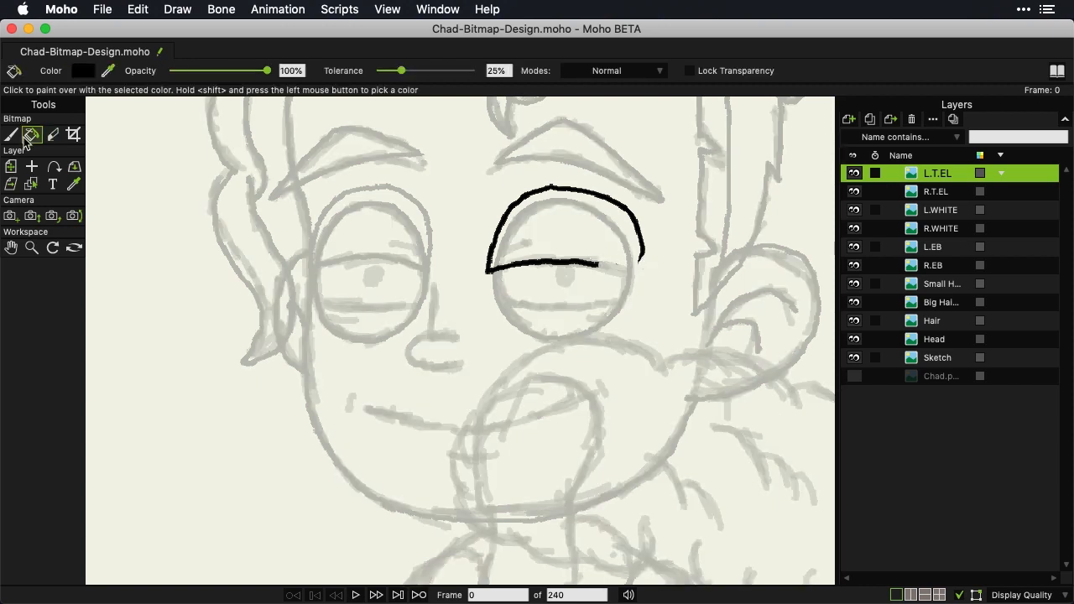
click(11, 135)
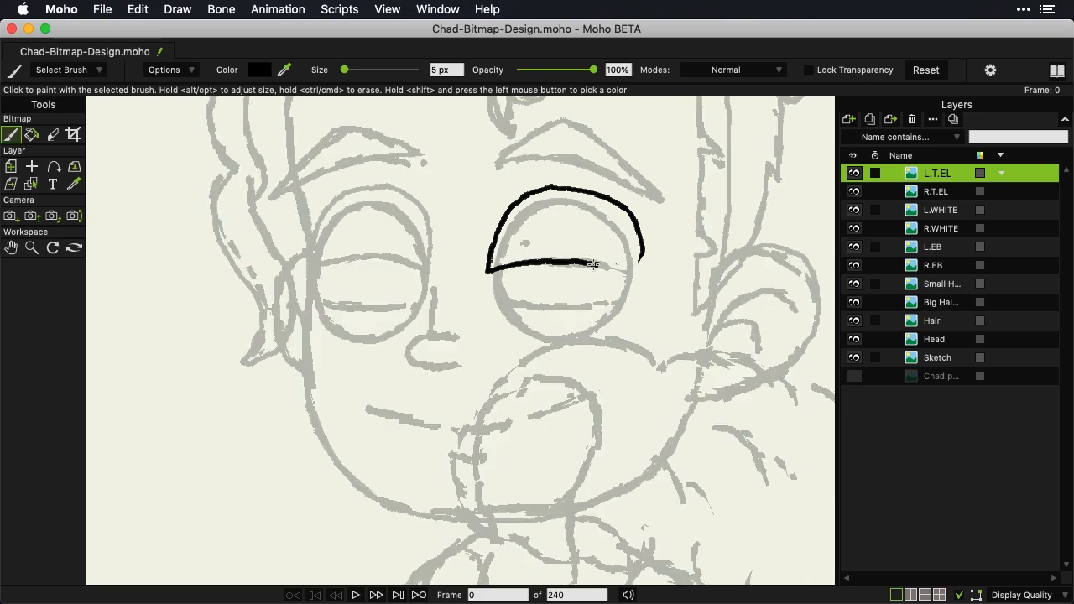
drag(590, 263, 636, 273)
drag(636, 274, 643, 248)
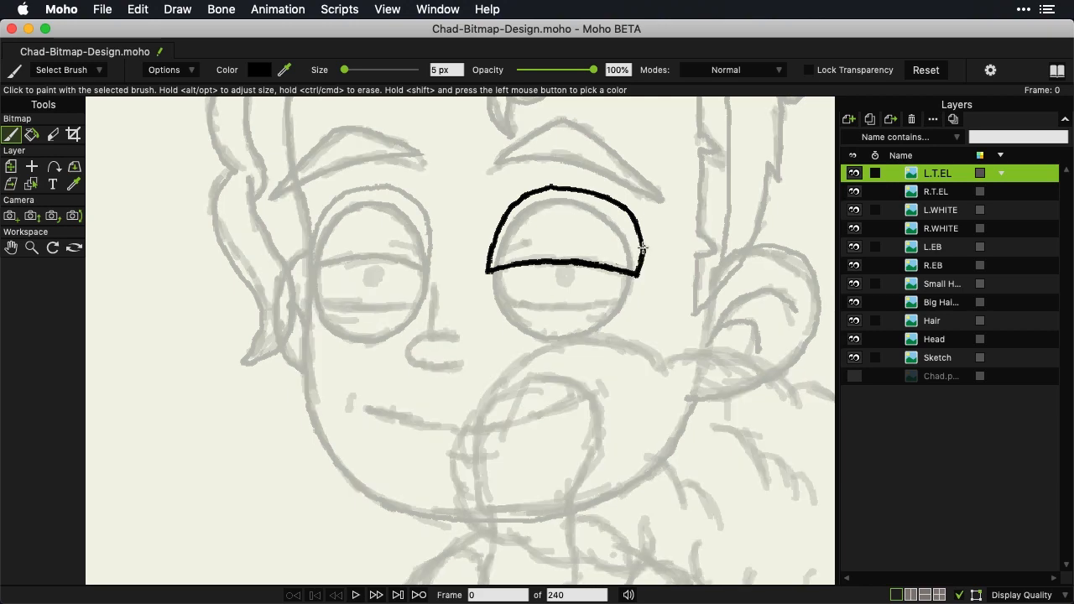
click(849, 120)
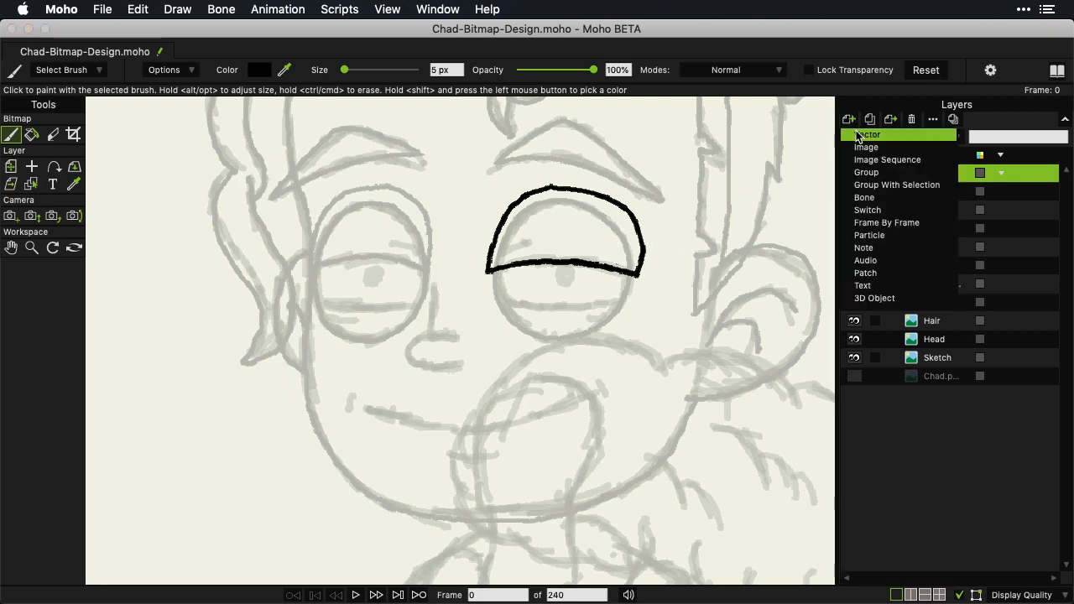
click(857, 135)
click(923, 209)
click(923, 173)
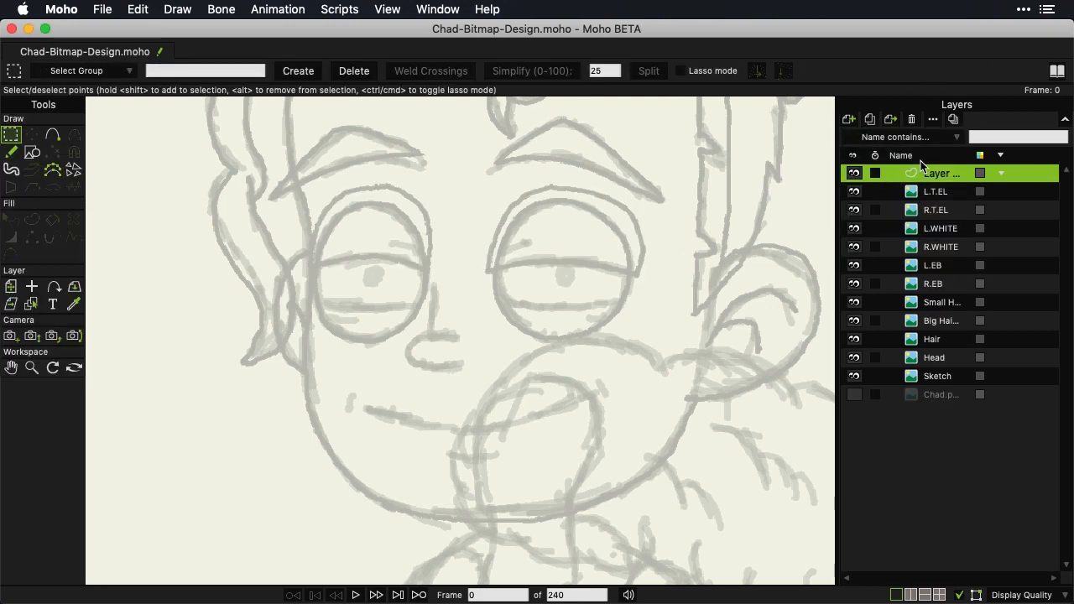
click(911, 119)
Create a transparent 2048 by 2732 image layer named R.B.L above the L.T.EL layer
click(849, 120)
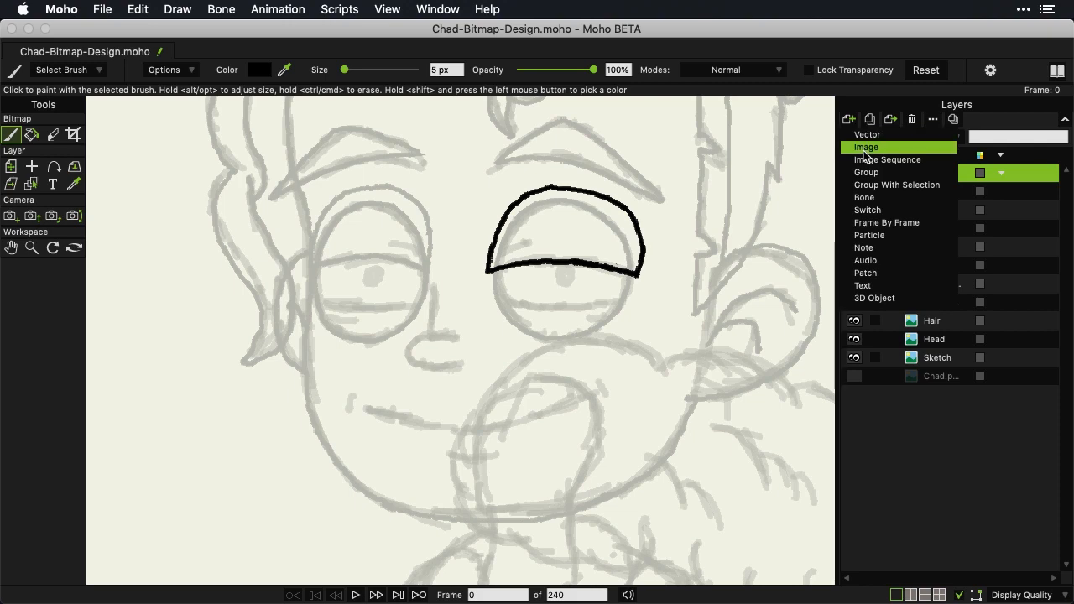
click(865, 149)
triple_click(418, 90)
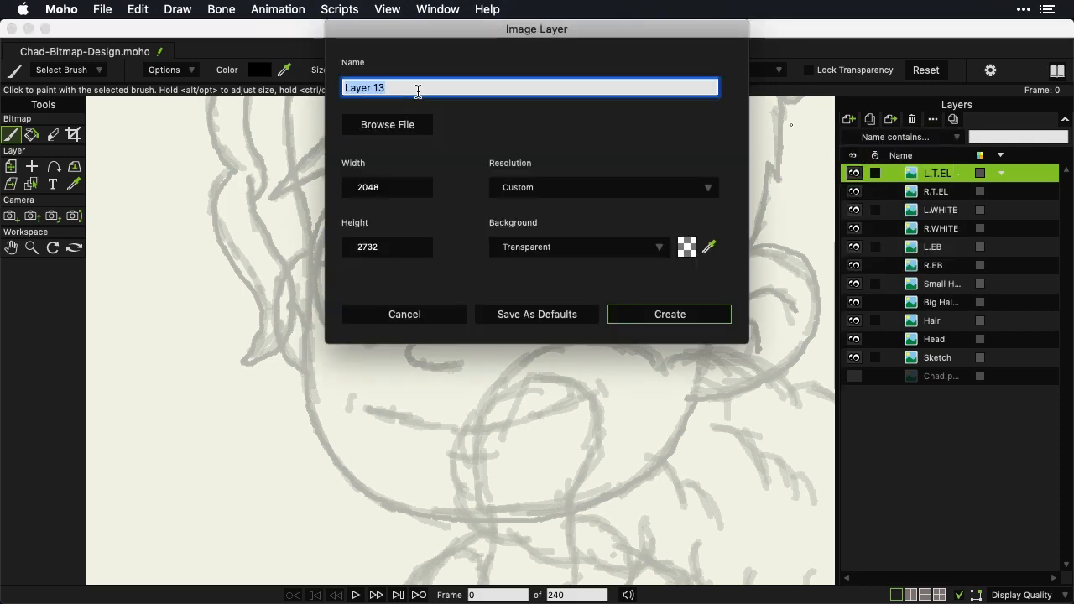
text(R.B)
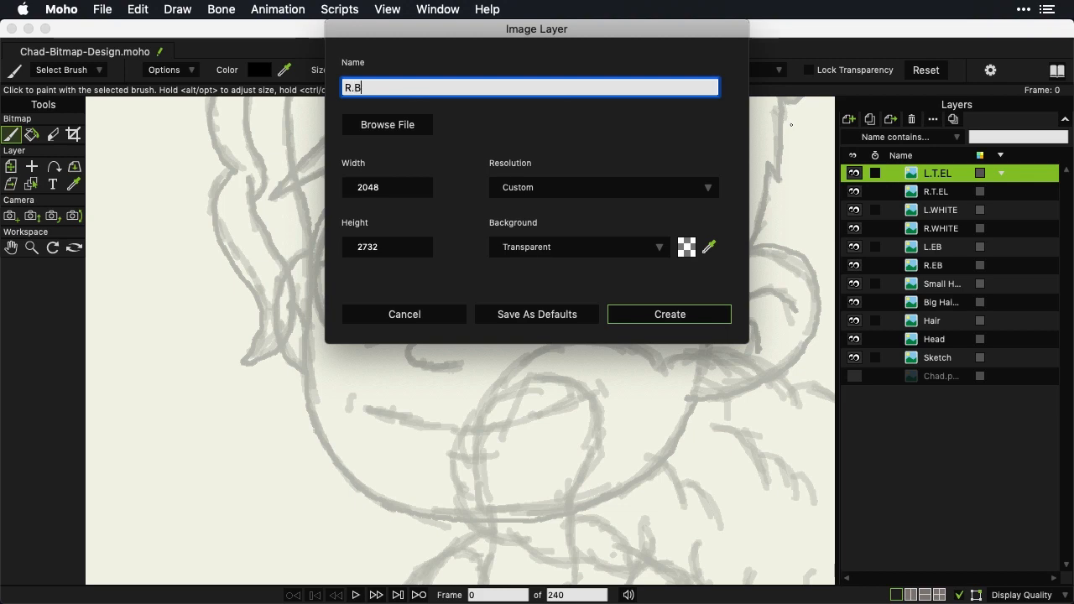
text(.L)
click(687, 316)
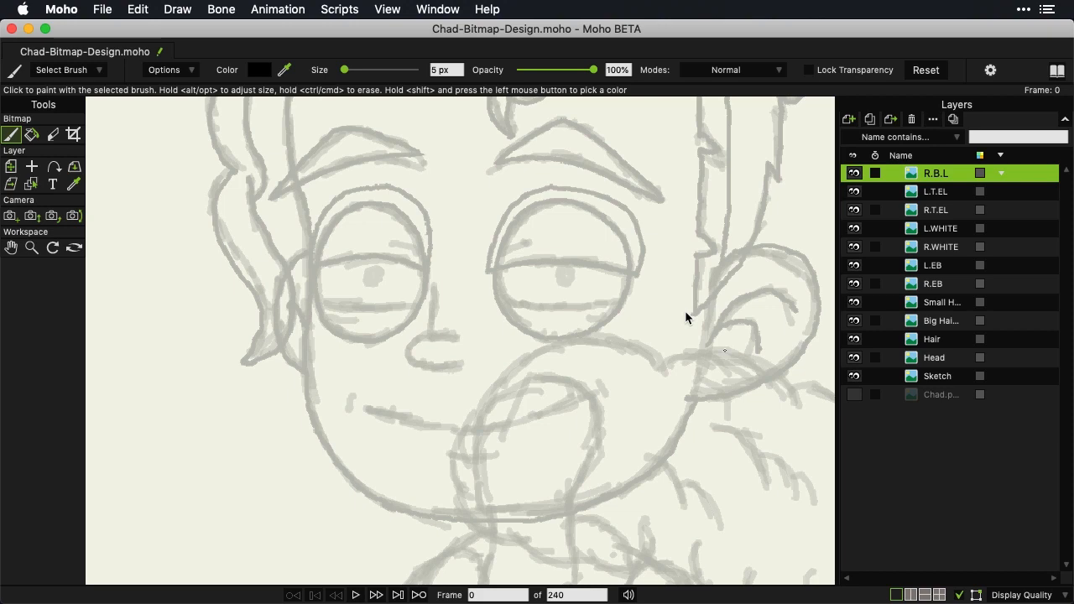
Ink the right lower eyelid as a closed crescent around the bottom of the eye with the 5 px black brush
mouse_move(311, 300)
mouse_down()
mouse_move(348, 310)
mouse_move(427, 299)
mouse_up()
mouse_move(308, 300)
mouse_down()
mouse_move(330, 344)
mouse_move(384, 349)
mouse_move(414, 332)
mouse_move(426, 299)
mouse_up()
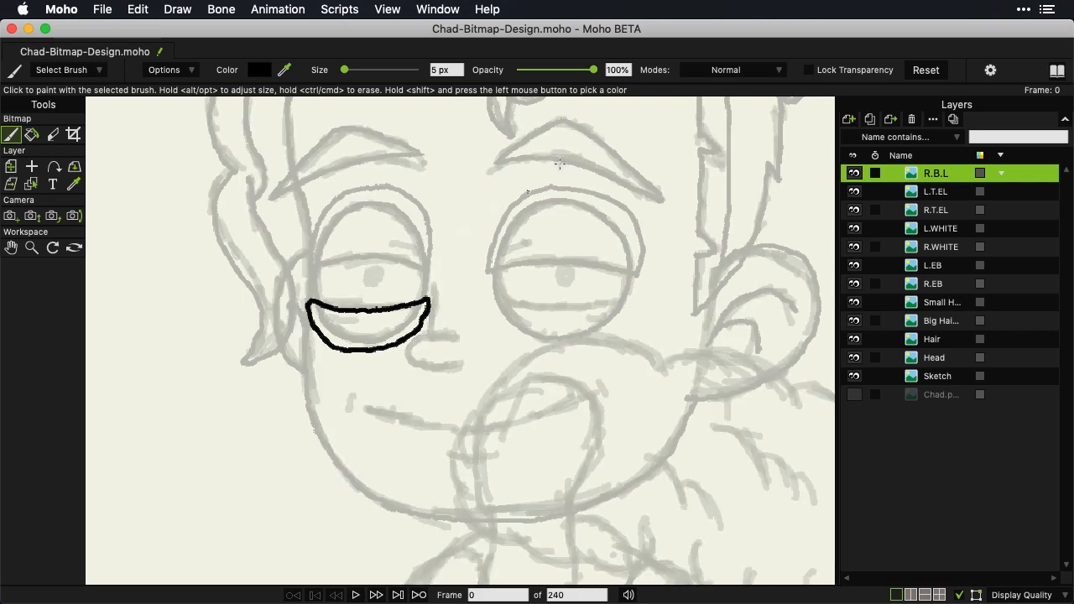
Create a transparent image layer named L.B.L and ink the left lower eyelid on it as a closed crescent with the 5 px black brush
click(849, 120)
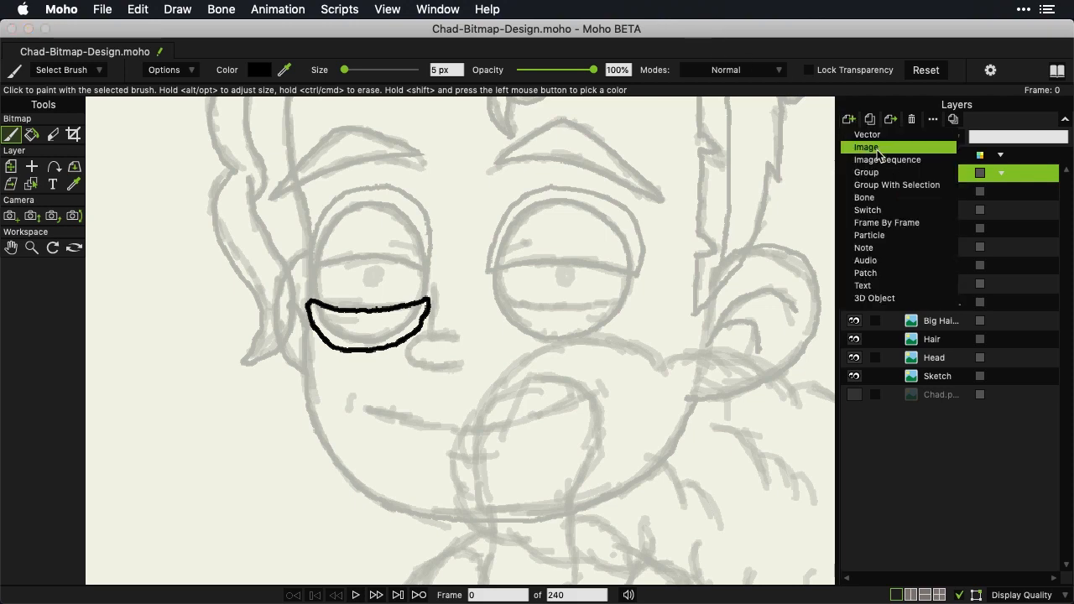
click(878, 153)
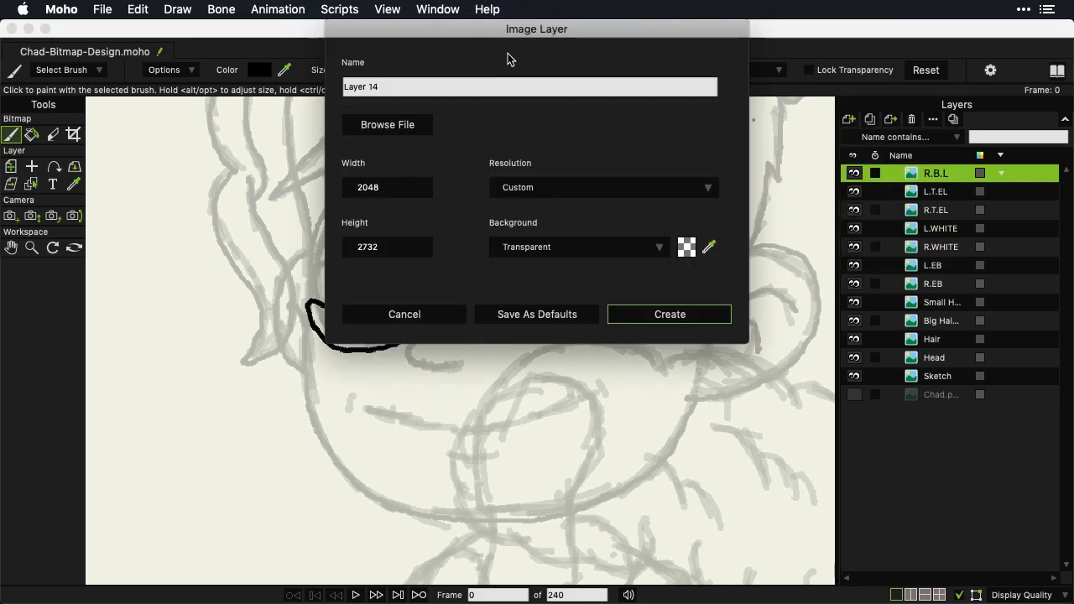
click(492, 89)
text(L)
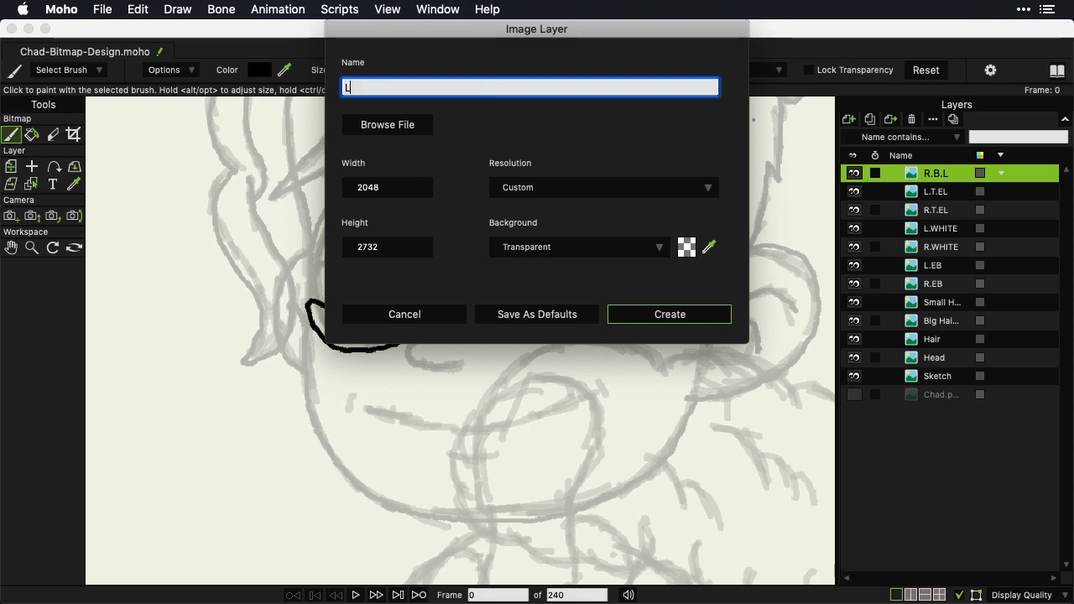
text(.B.L)
click(660, 317)
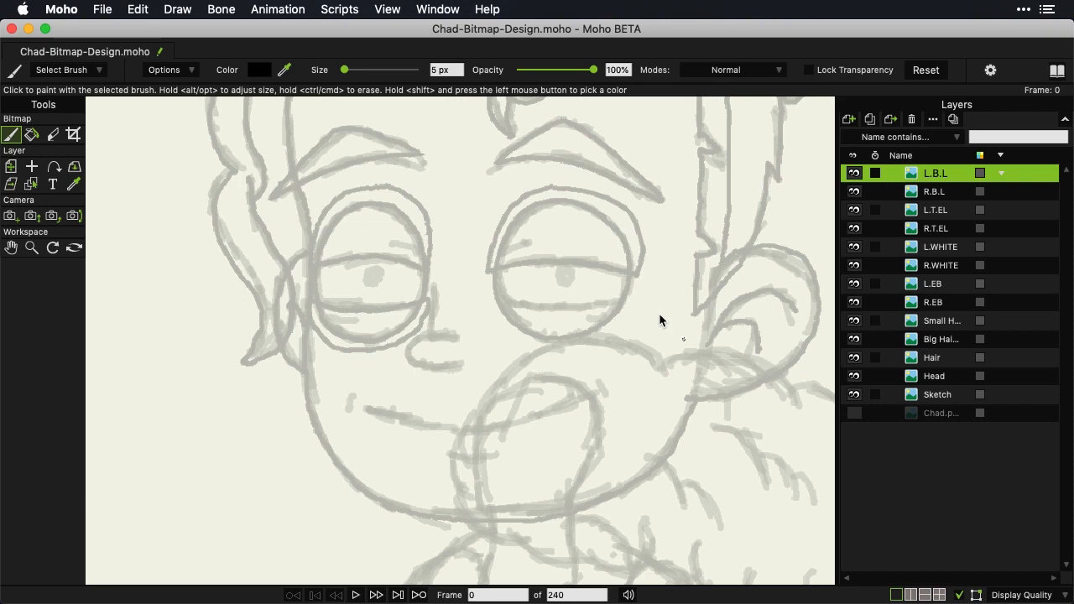
mouse_move(486, 297)
mouse_down()
mouse_move(553, 308)
mouse_move(635, 294)
mouse_up()
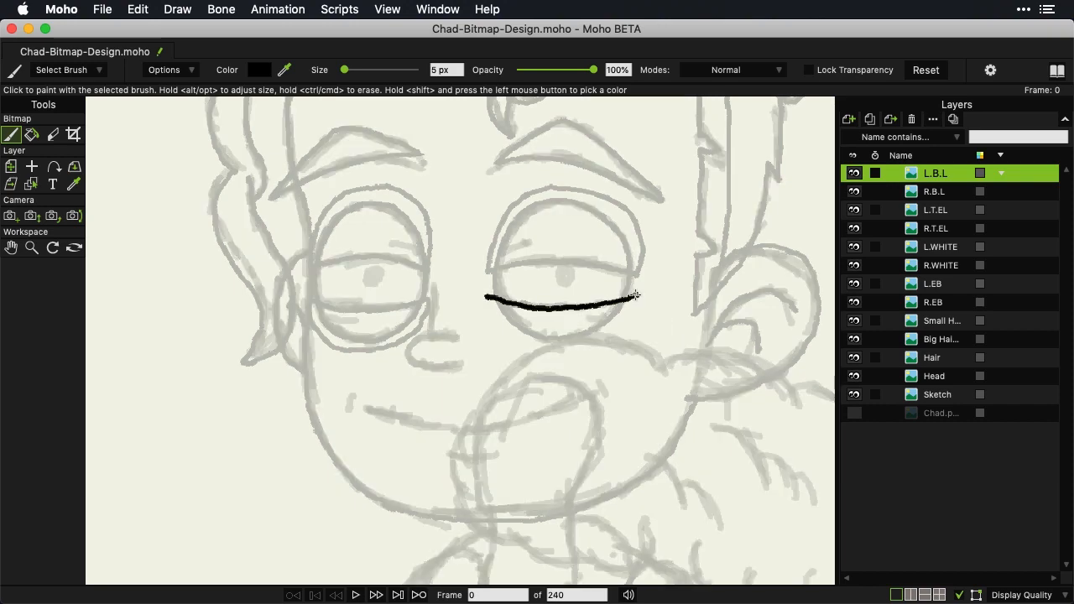
mouse_move(486, 301)
mouse_down()
mouse_move(512, 334)
mouse_move(560, 350)
mouse_move(595, 342)
mouse_move(635, 296)
mouse_up()
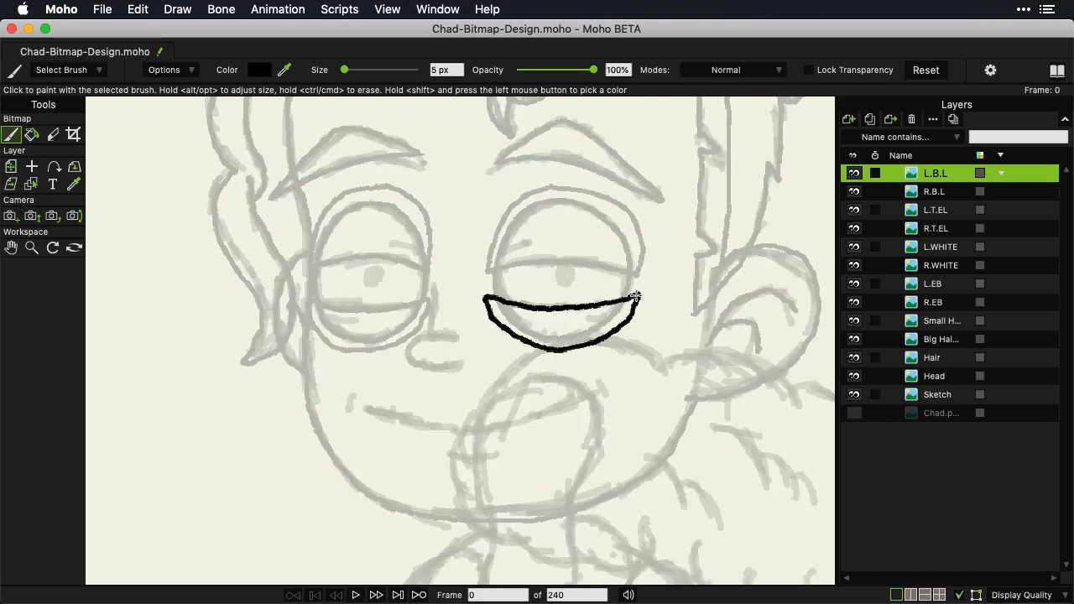
Create a transparent 2048 by 2732 image layer named R.Pupil above the L.B.L layer
click(848, 120)
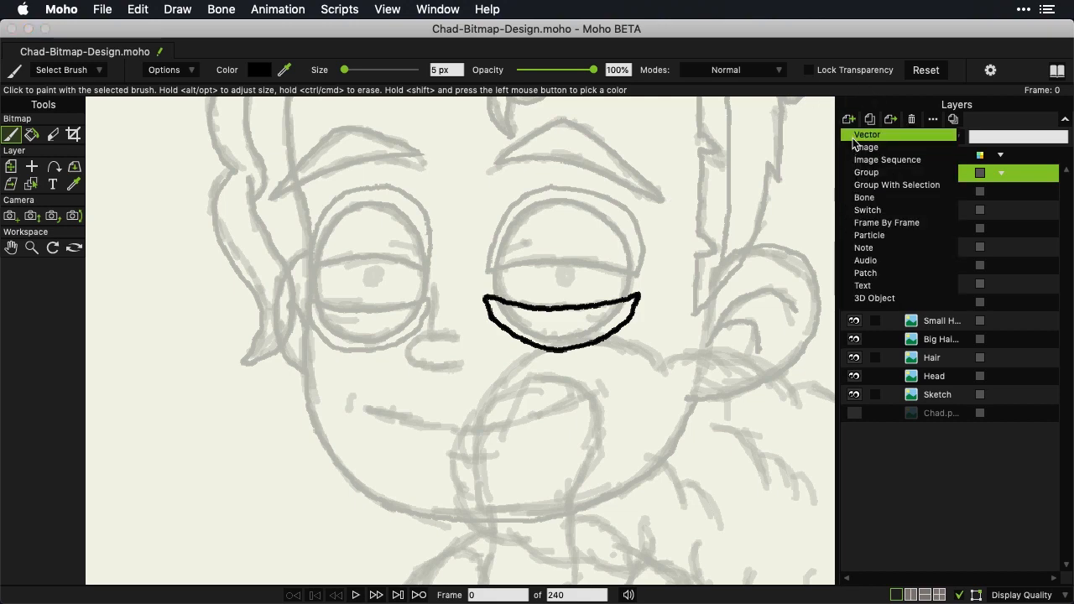
click(854, 148)
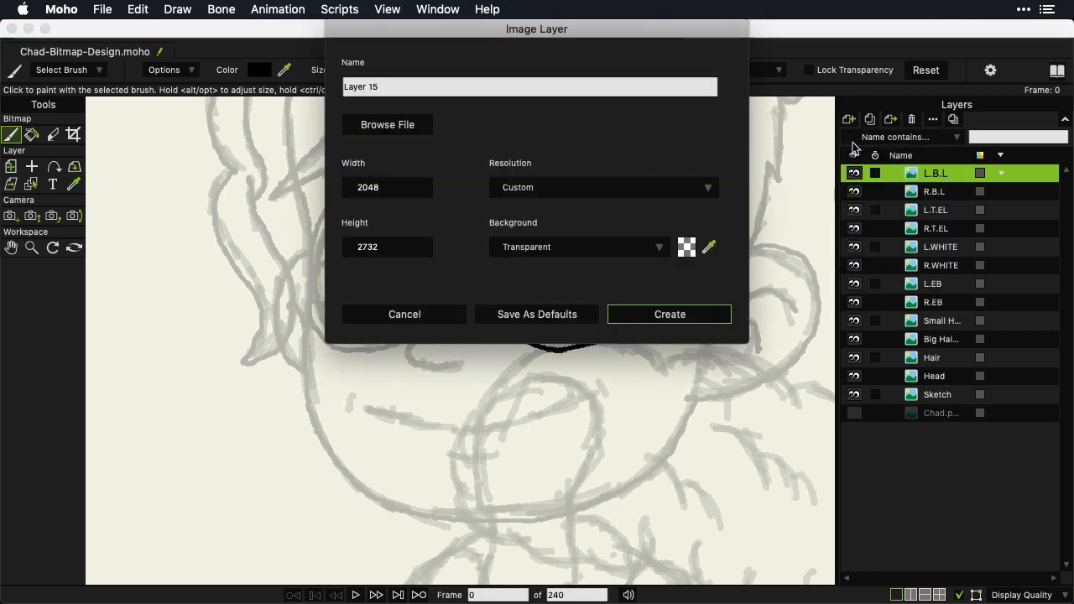
click(448, 80)
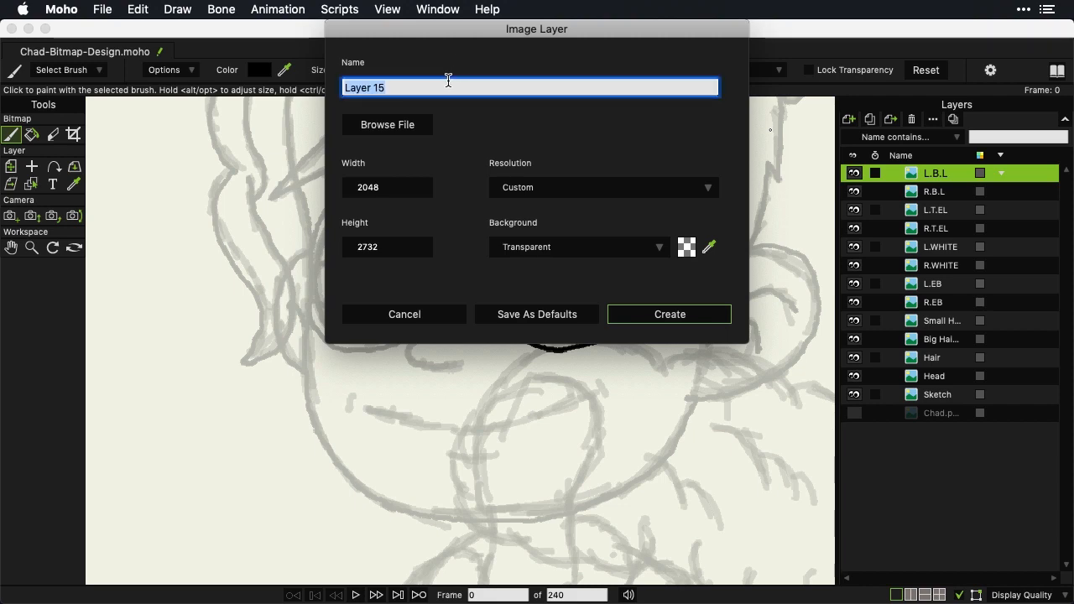
text(R.Pupil)
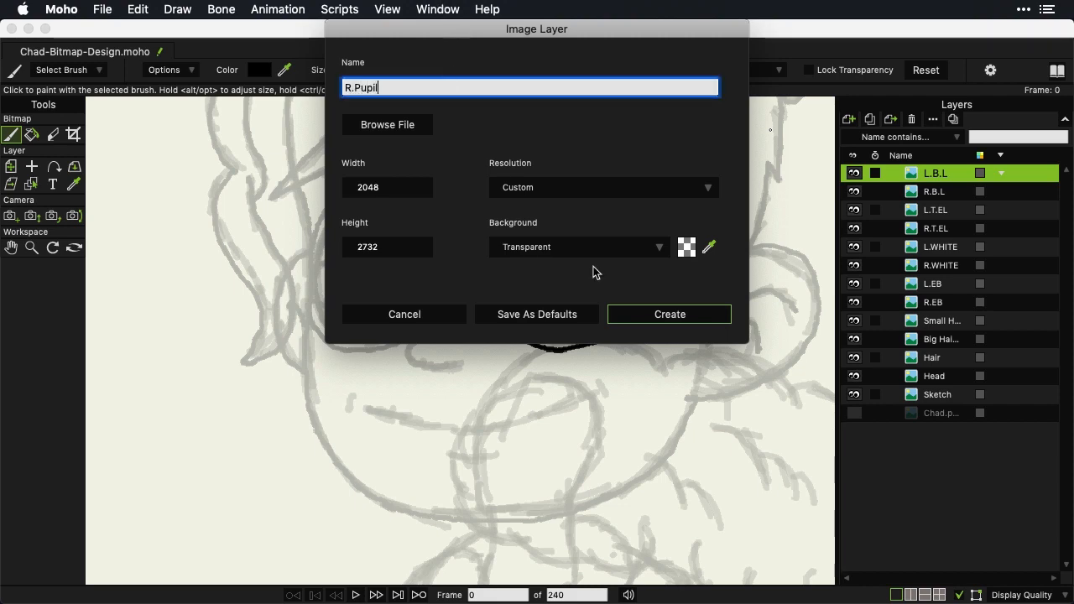
click(678, 316)
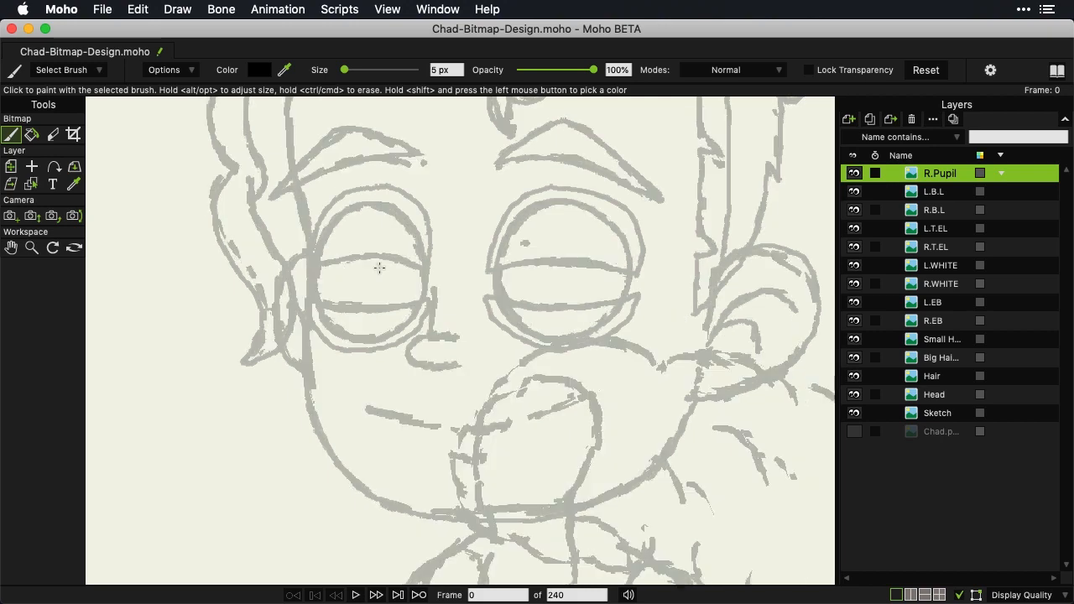
Ink the right pupil as a small closed circle with the 5 px black brush, undoing the first attempt and redrawing it rounder
mouse_move(384, 266)
mouse_down()
mouse_move(360, 283)
mouse_move(387, 277)
mouse_move(375, 267)
mouse_up()
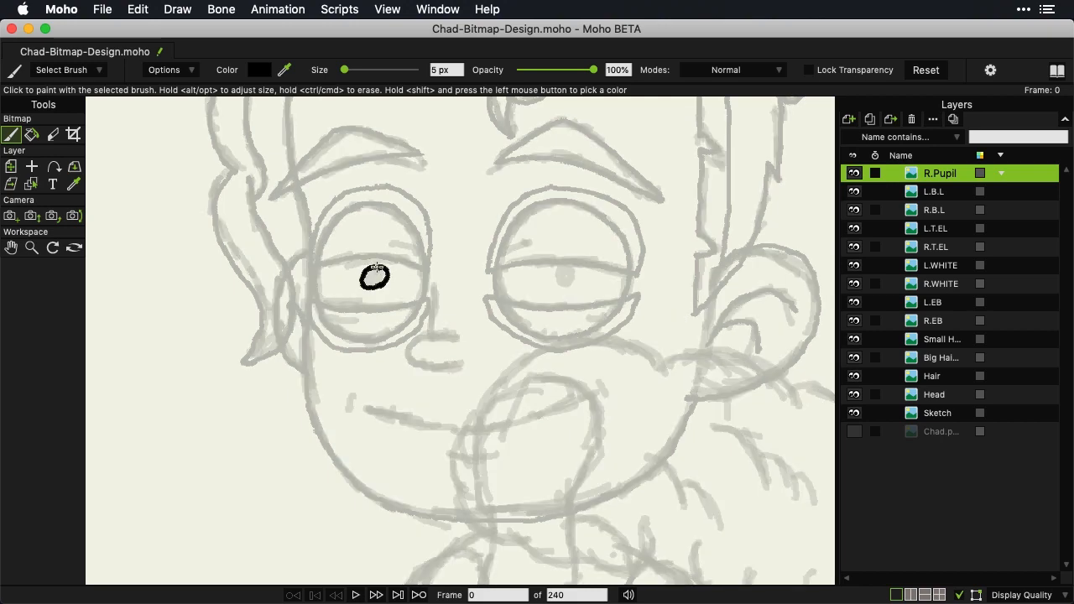
key(super+z)
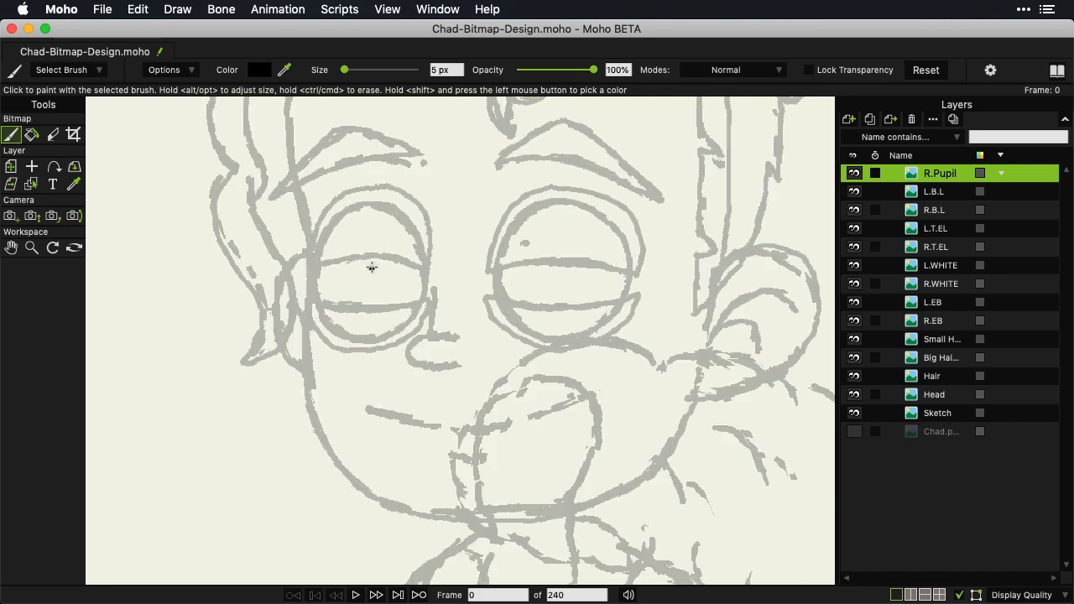
mouse_move(371, 268)
mouse_down()
mouse_move(366, 287)
mouse_move(382, 265)
mouse_move(370, 268)
mouse_up()
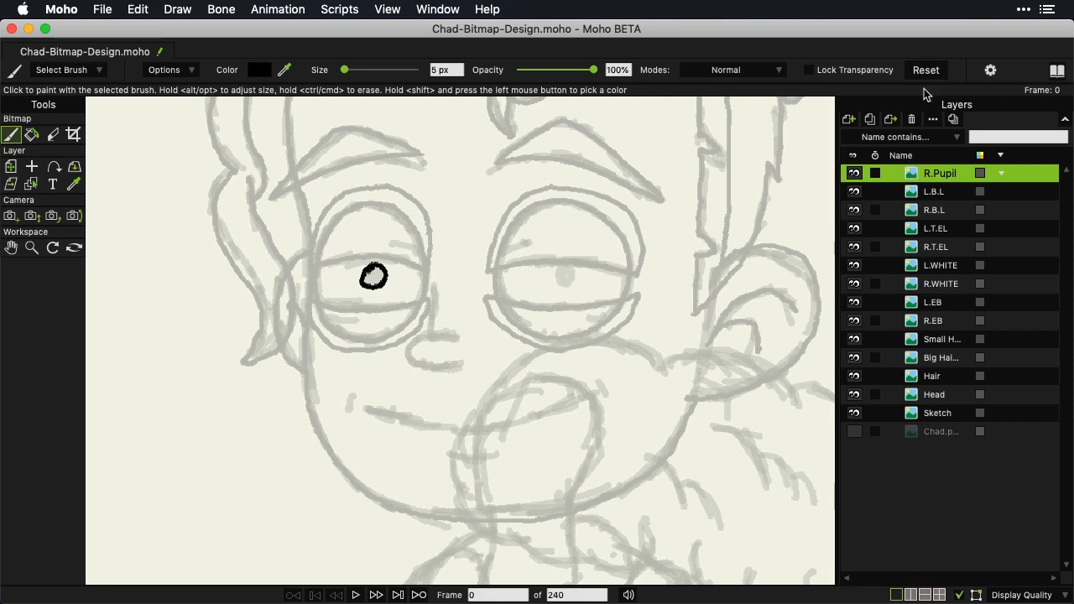
Create a transparent image layer named L.Pupil and ink the left pupil on it as a small closed circle
click(849, 119)
click(866, 147)
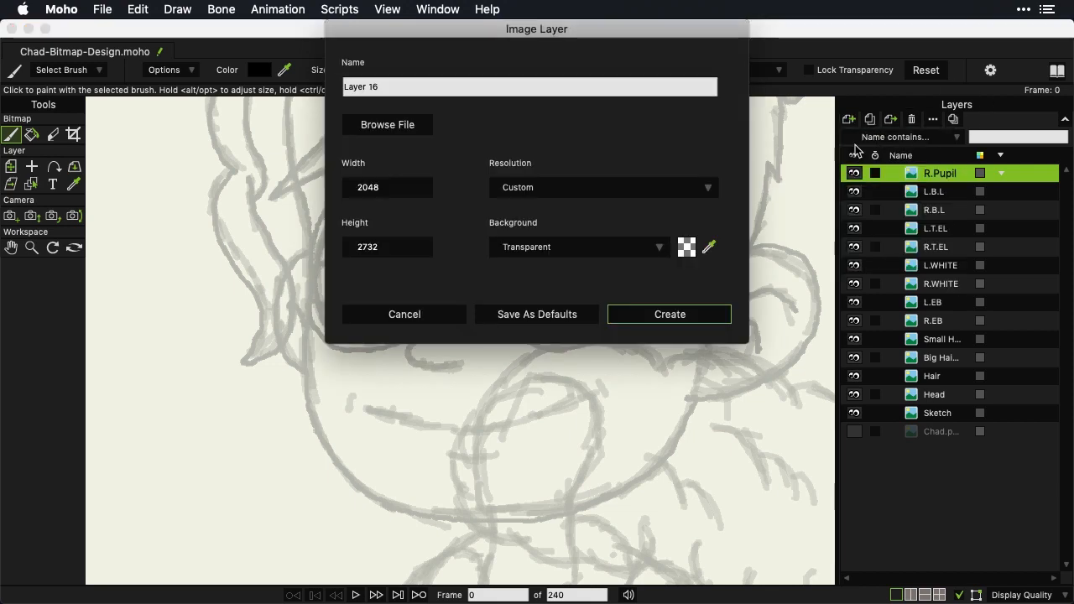
click(587, 84)
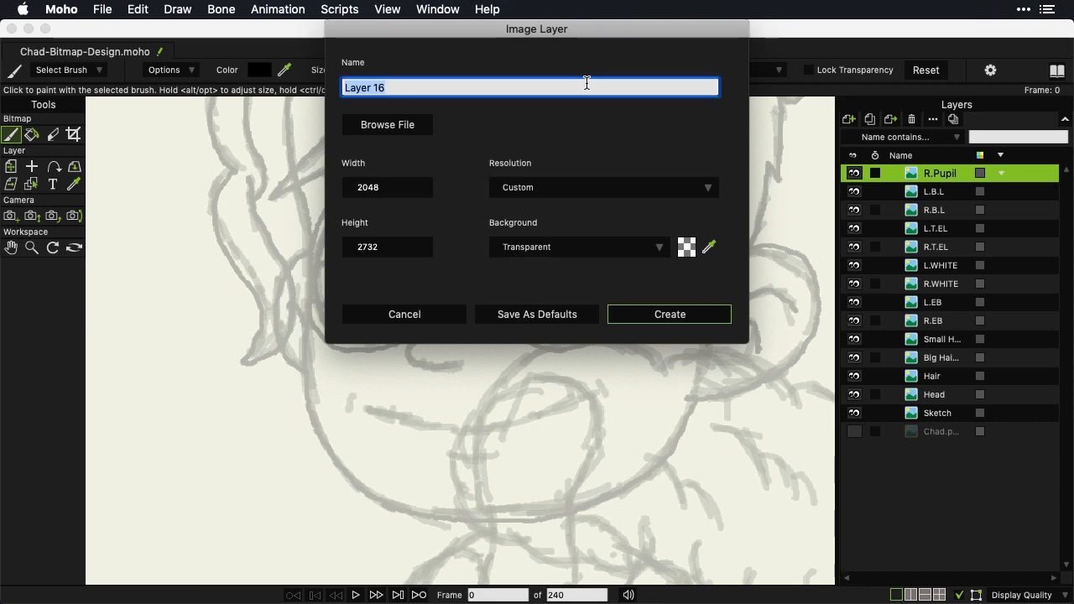
text(L.Puil)
key(BackSpace)
text(pil)
click(695, 316)
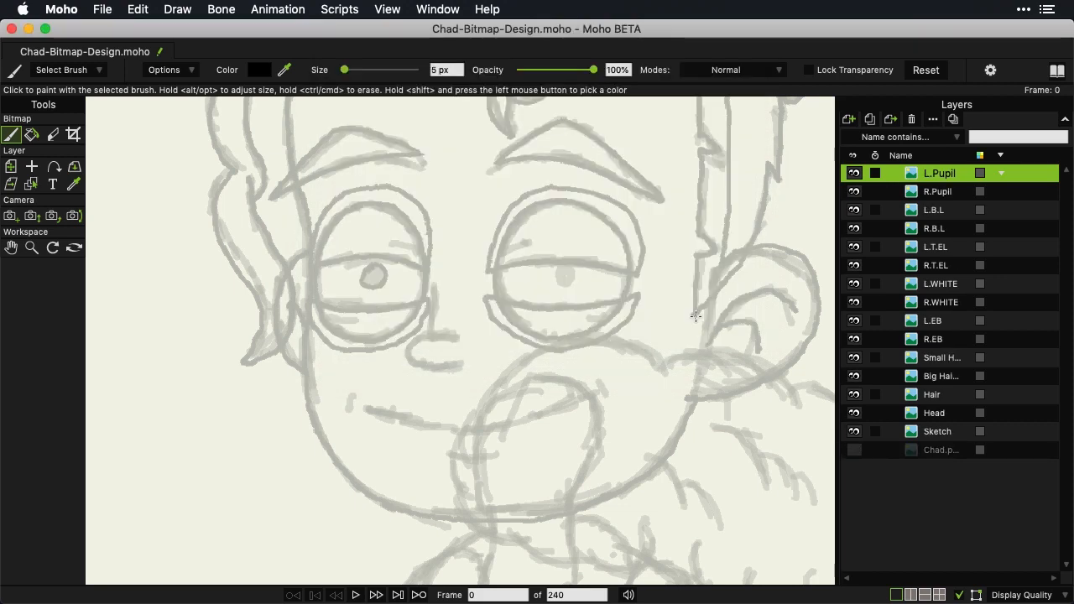
mouse_move(572, 265)
mouse_down()
mouse_move(549, 276)
mouse_move(552, 290)
mouse_move(562, 266)
mouse_up()
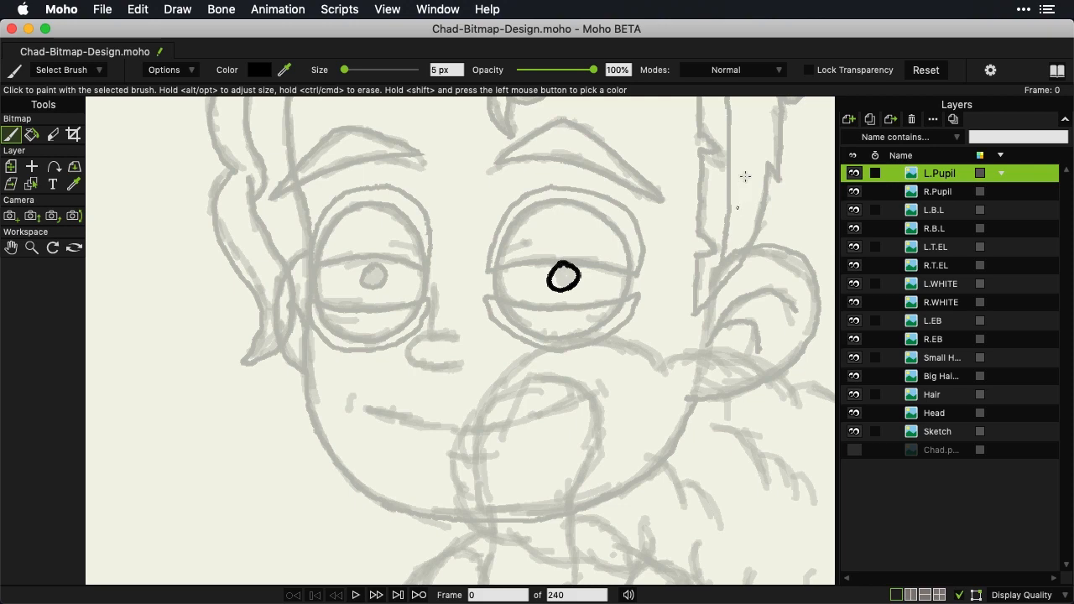
Create a transparent image layer named Nose and ink the nose's bridge line and rounded tip on it over the sketch
click(848, 119)
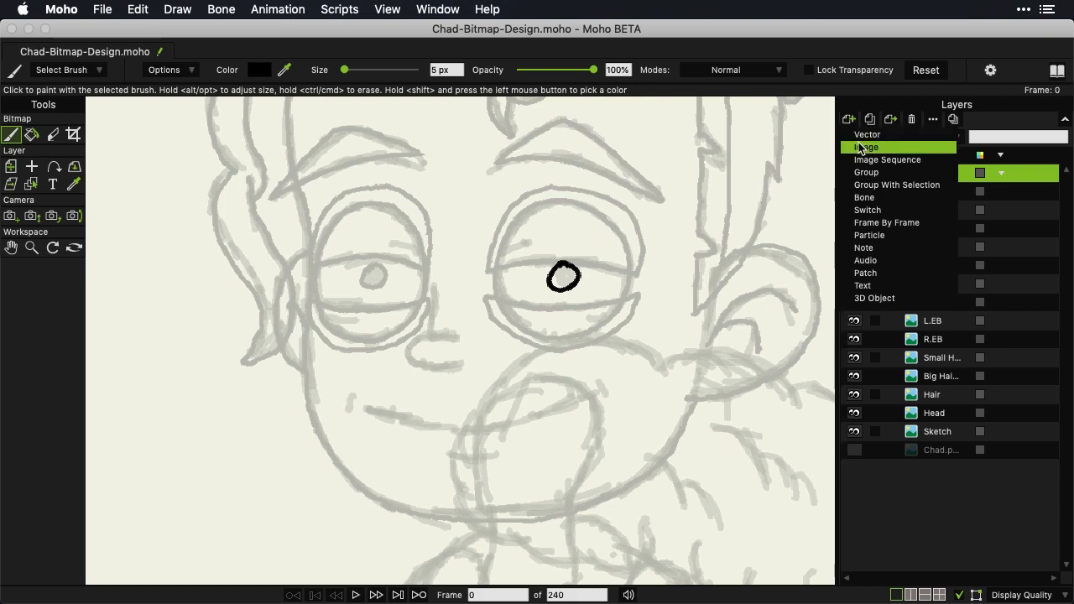
click(864, 146)
triple_click(375, 87)
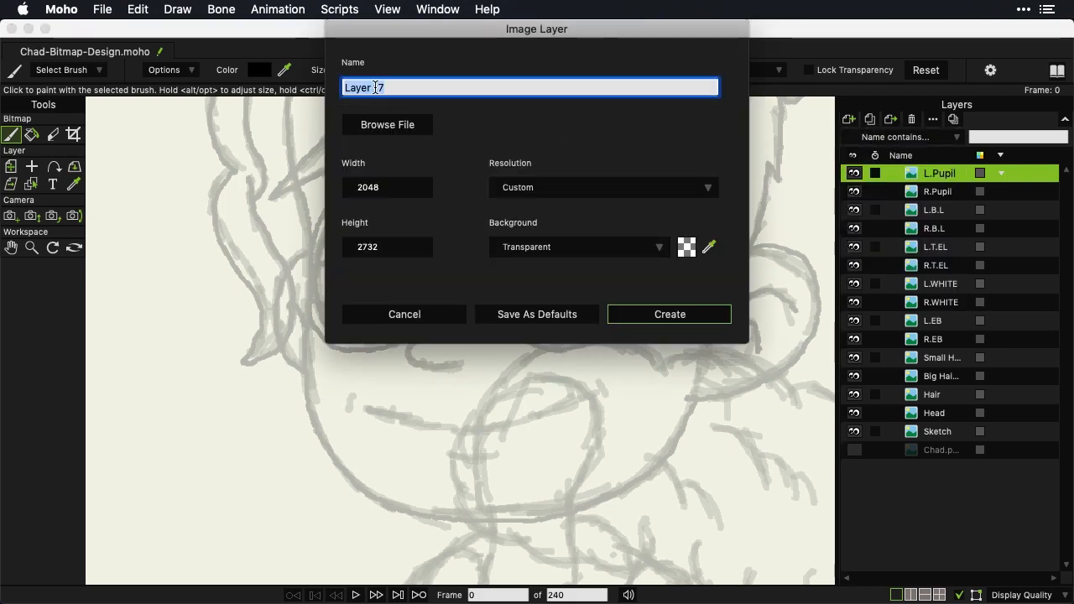
text(Nose)
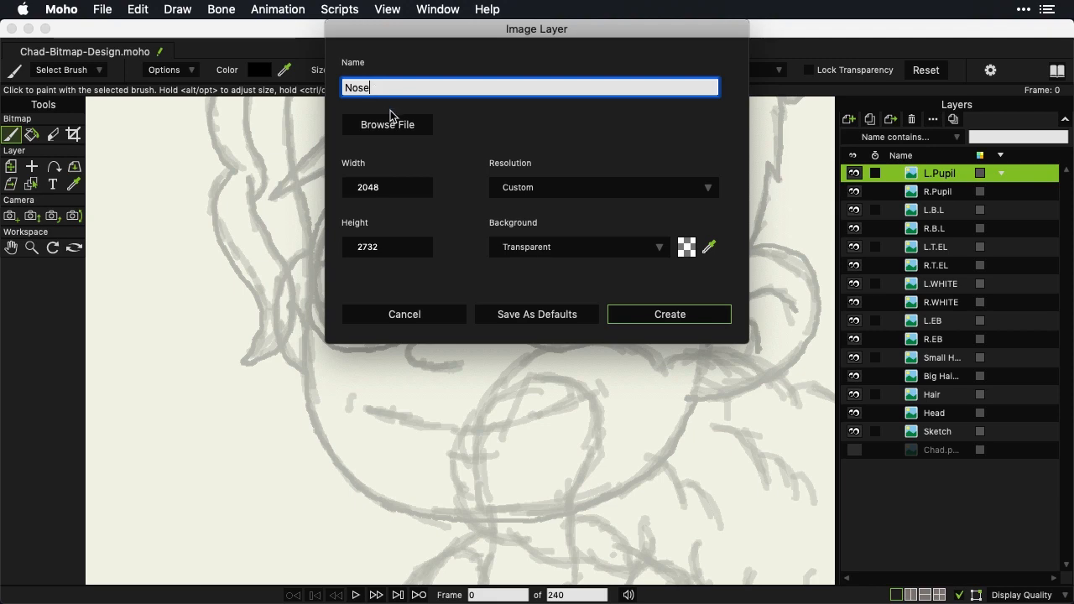
click(652, 316)
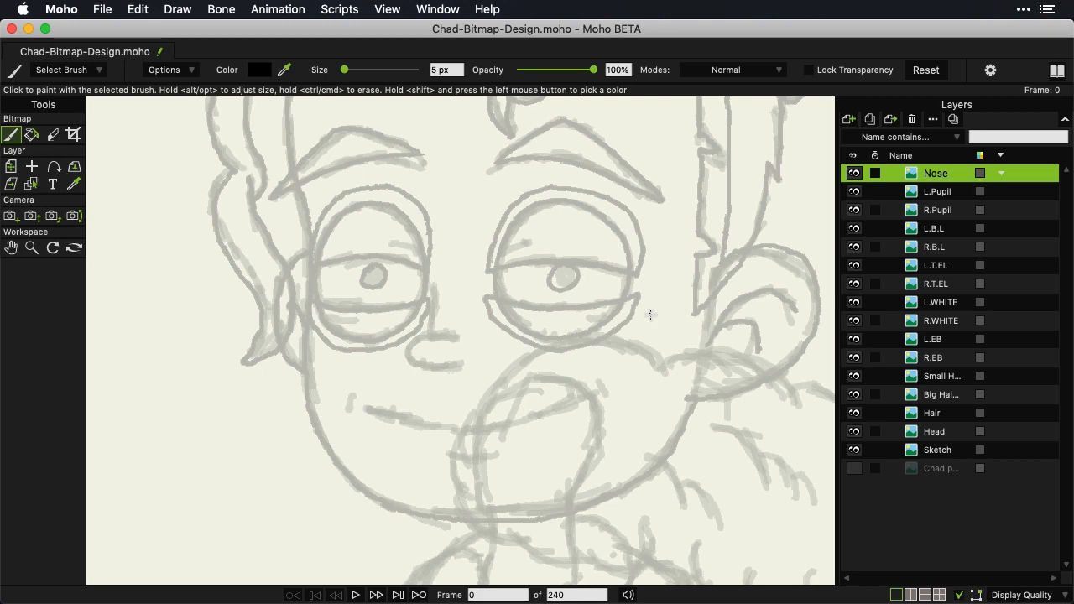
mouse_move(433, 284)
mouse_down()
mouse_move(432, 335)
mouse_move(454, 337)
mouse_move(418, 338)
mouse_move(411, 362)
mouse_move(459, 366)
mouse_up()
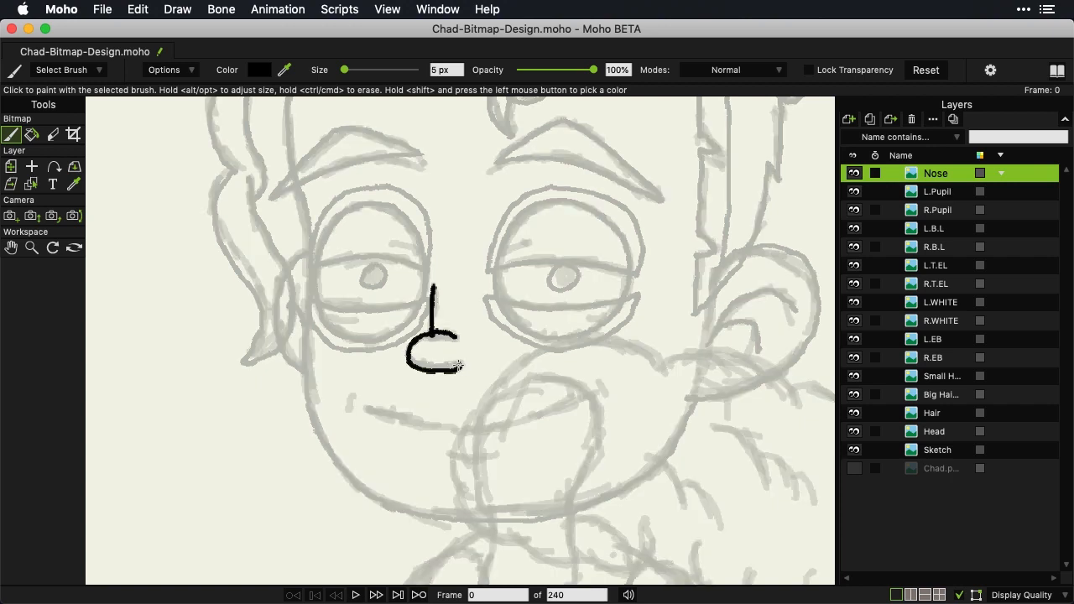
click(55, 135)
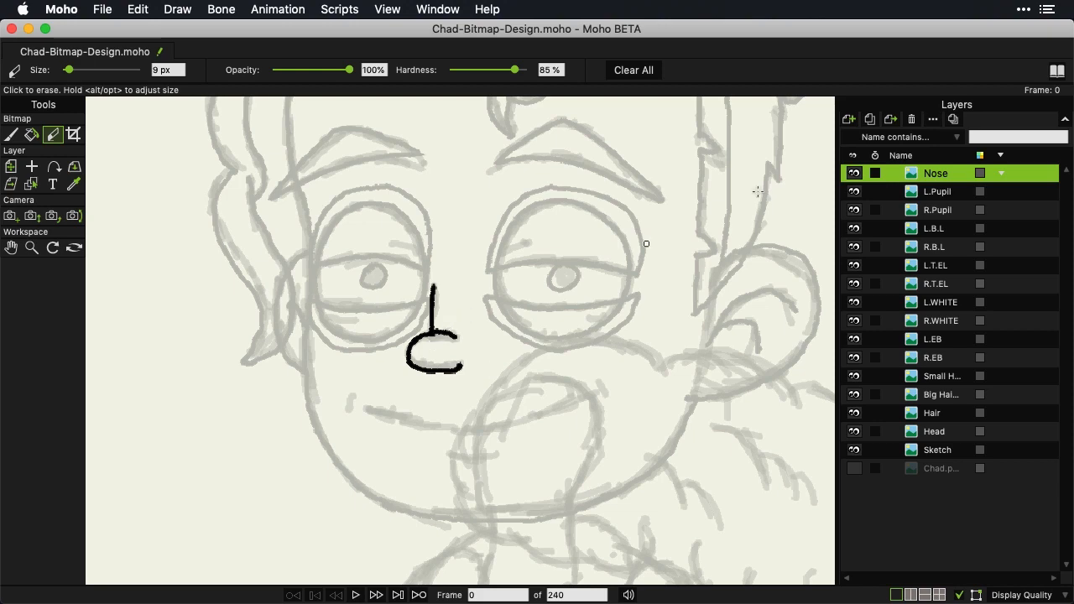
Create a transparent 2048 by 2732 image layer named Mouth Closed above the Nose layer
click(852, 119)
click(866, 148)
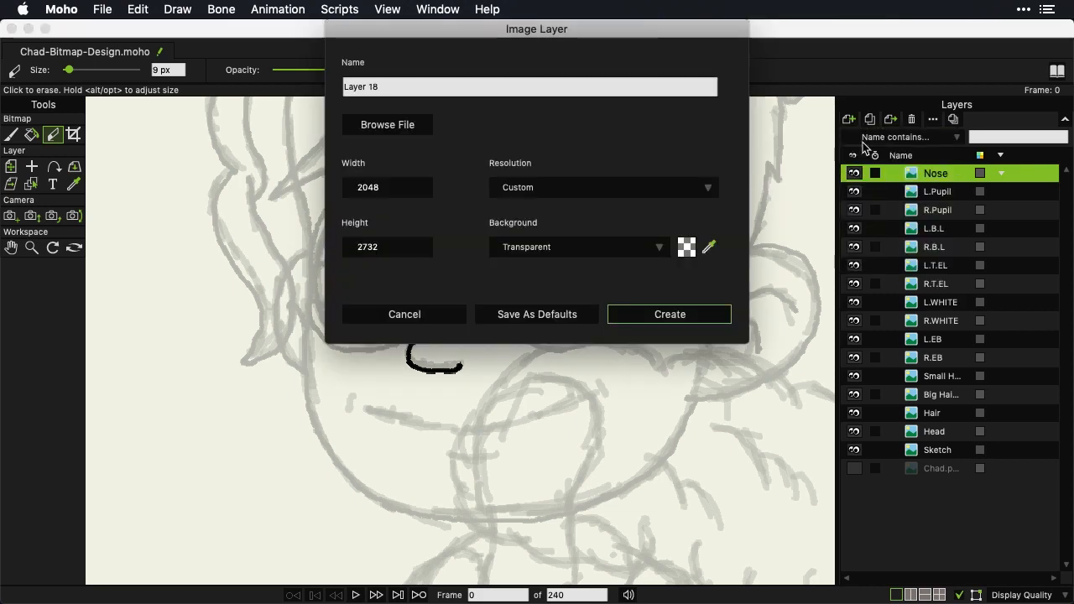
click(476, 80)
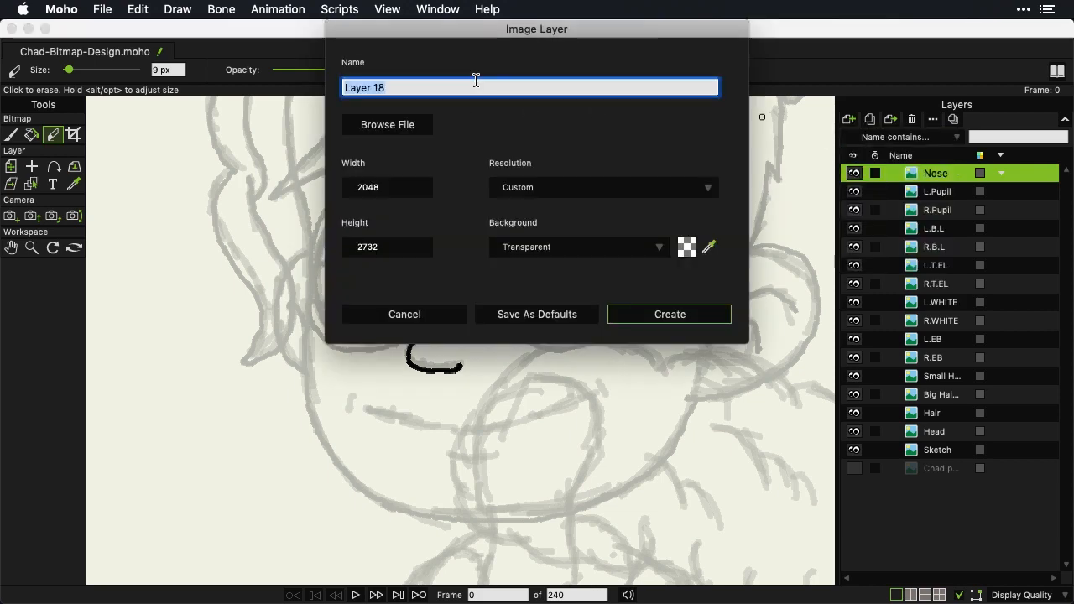
text(L)
key(BackSpace)
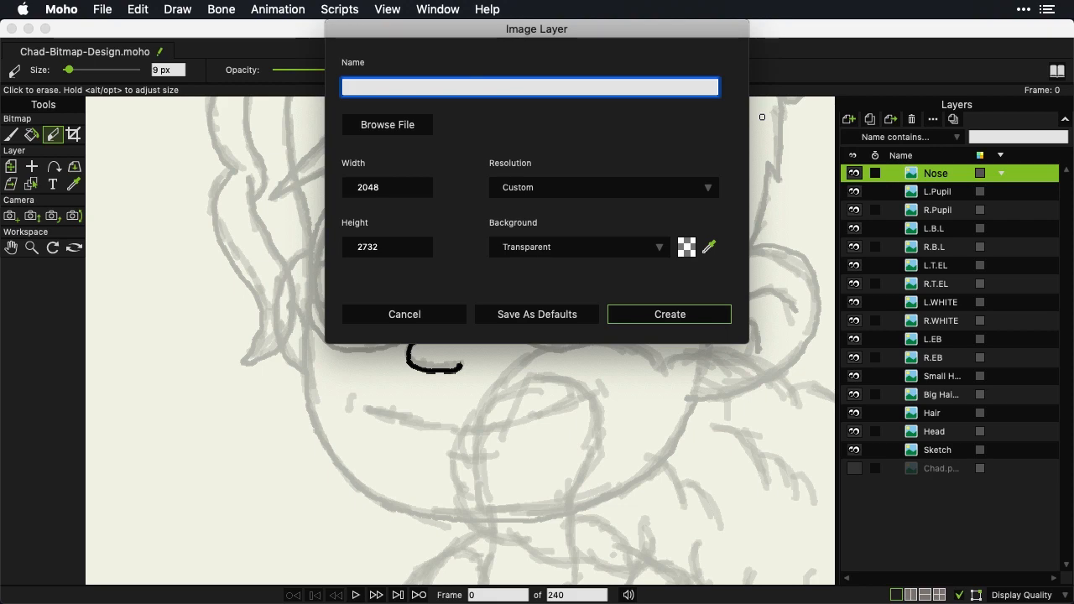
text(Mout)
text(Cloe)
key(BackSpace)
text(sed)
click(635, 317)
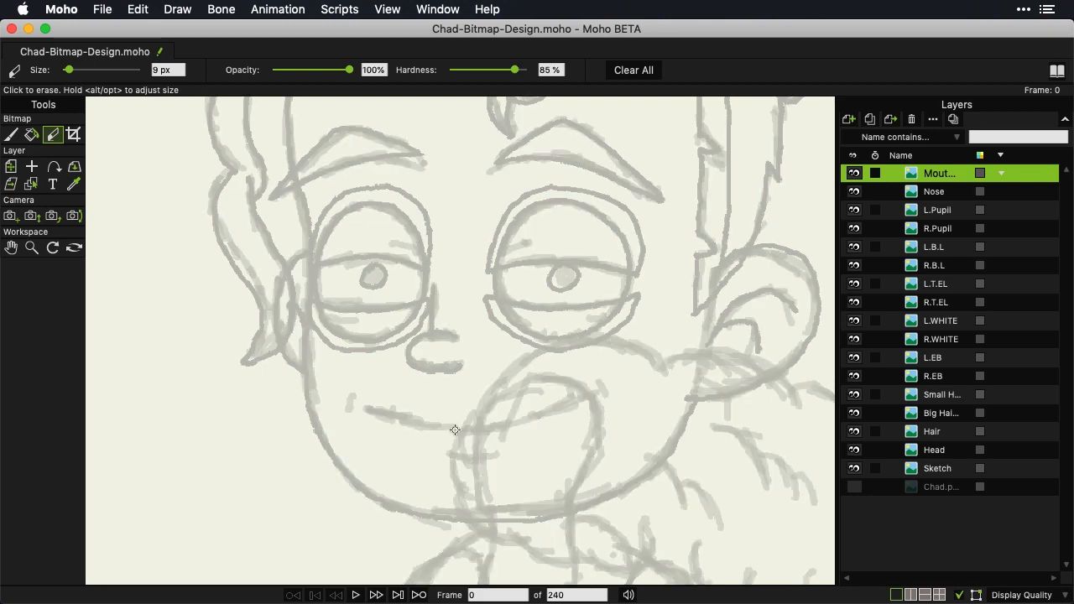
Ink the closed smile, its corner creases and the short lower-lip line with the 5 px black brush, redoing the first smile stroke
click(11, 135)
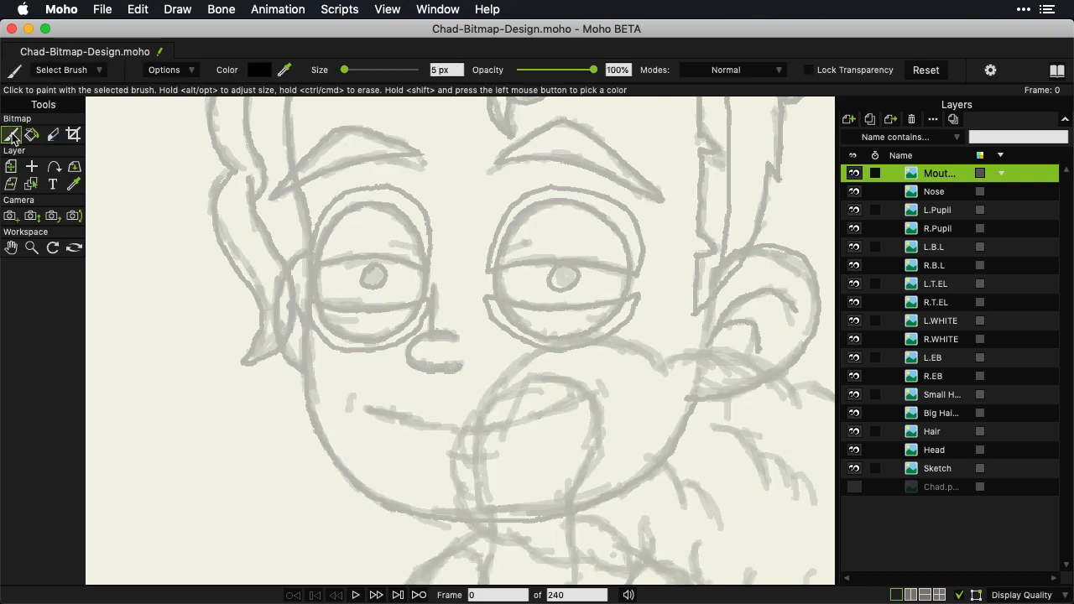
mouse_move(367, 410)
mouse_down()
mouse_move(467, 431)
mouse_move(524, 423)
mouse_move(583, 391)
mouse_up()
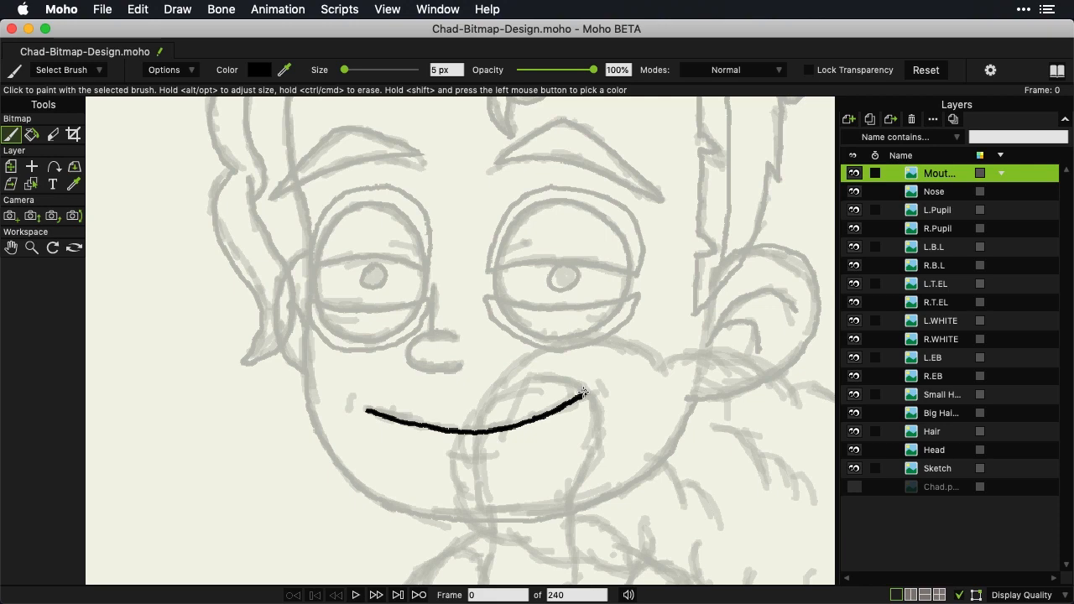
key(super+z)
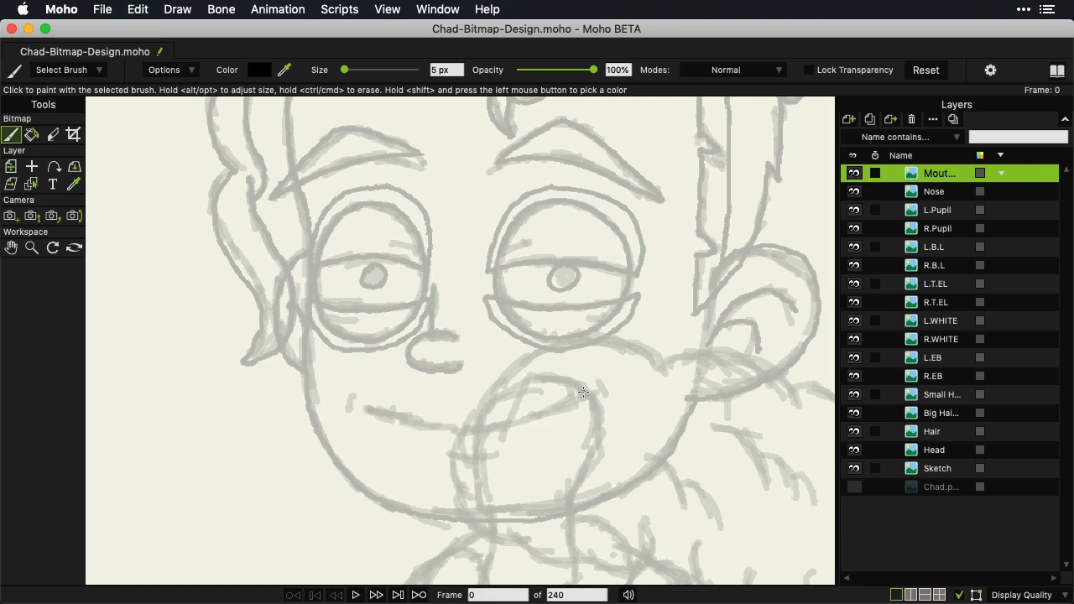
mouse_move(363, 409)
mouse_down()
mouse_move(502, 430)
mouse_move(598, 403)
mouse_up()
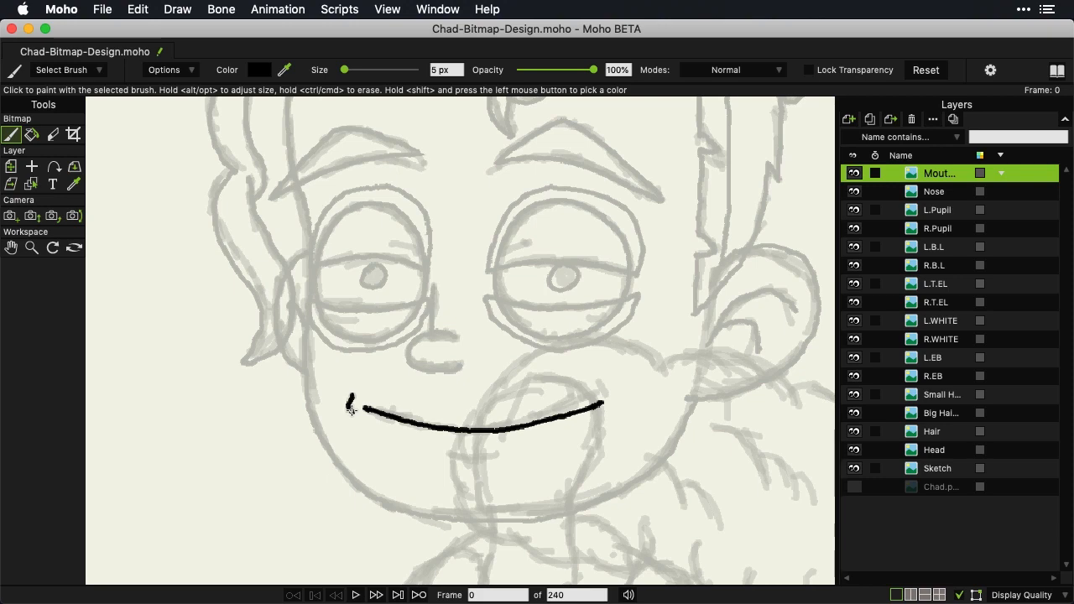
drag(609, 392, 603, 387)
drag(447, 454, 497, 451)
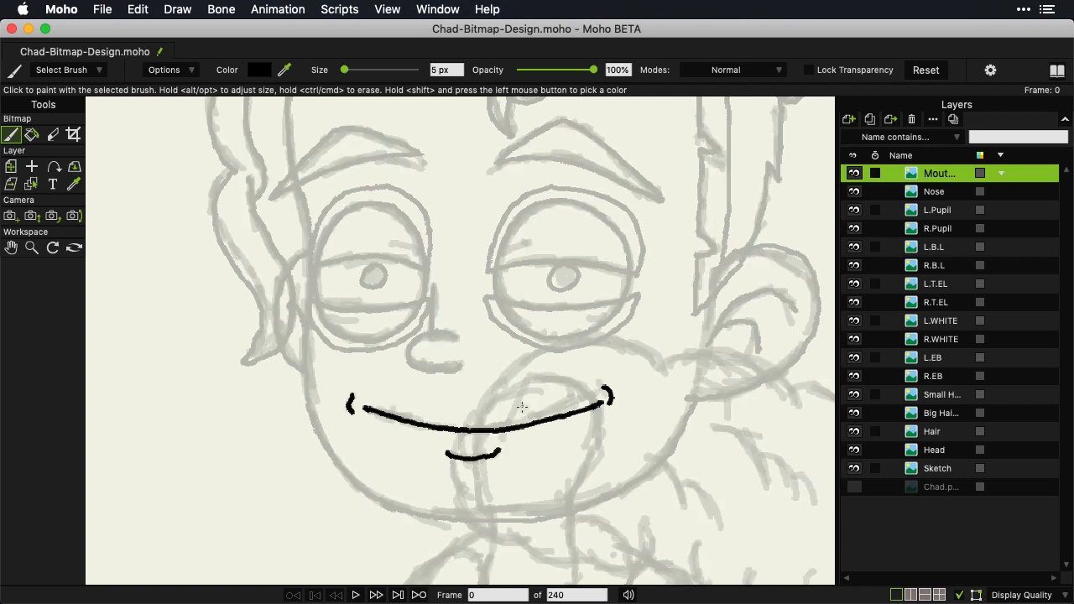
Turn off fading of unselected layers in the display quality settings so all inked layers show at full strength
drag(545, 339, 212, 348)
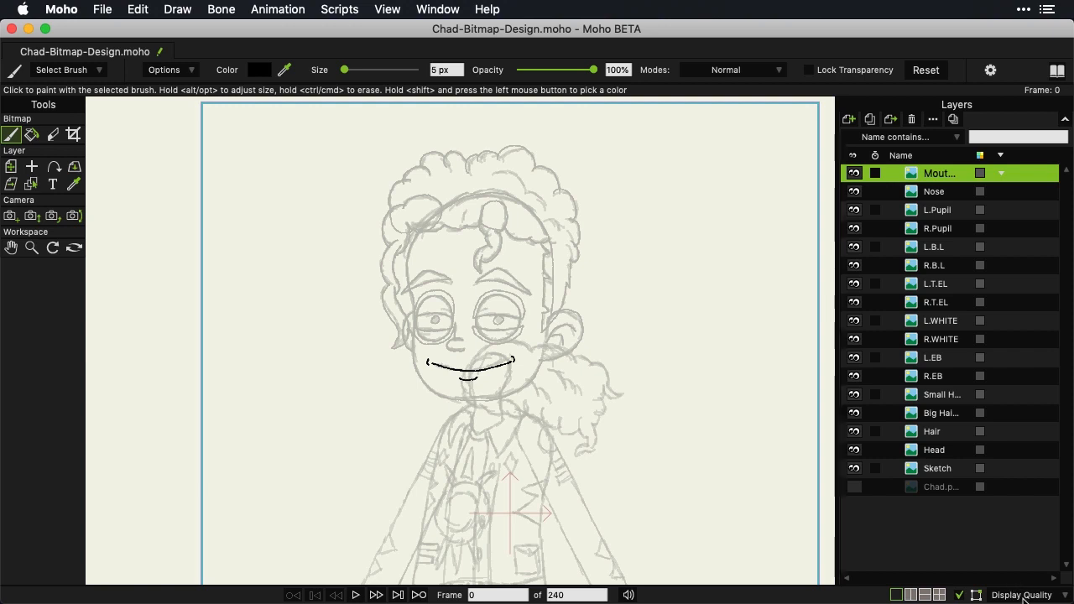
click(1024, 595)
click(961, 547)
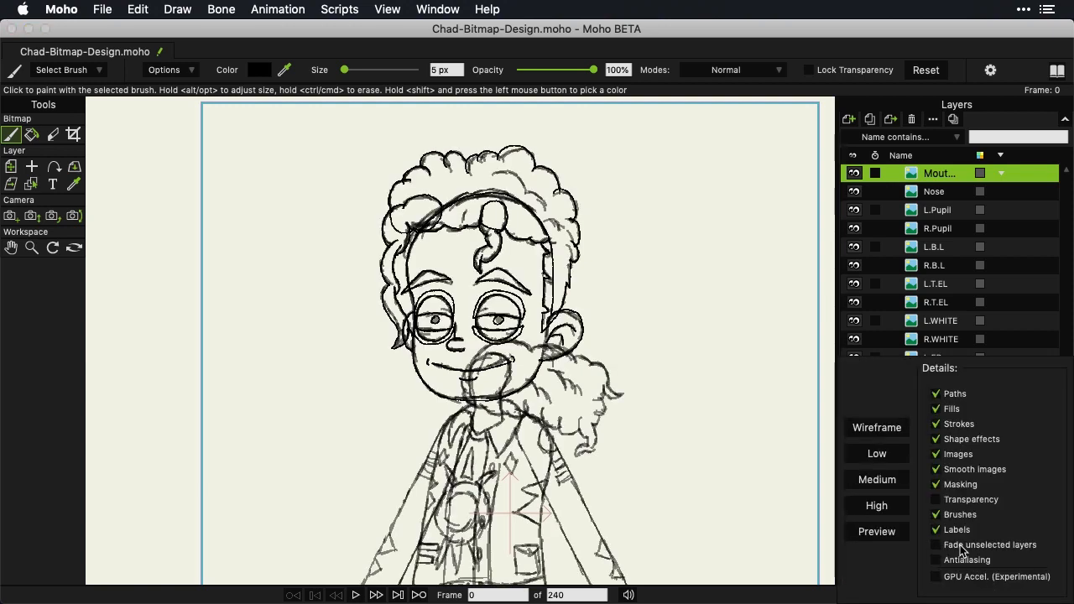
click(875, 208)
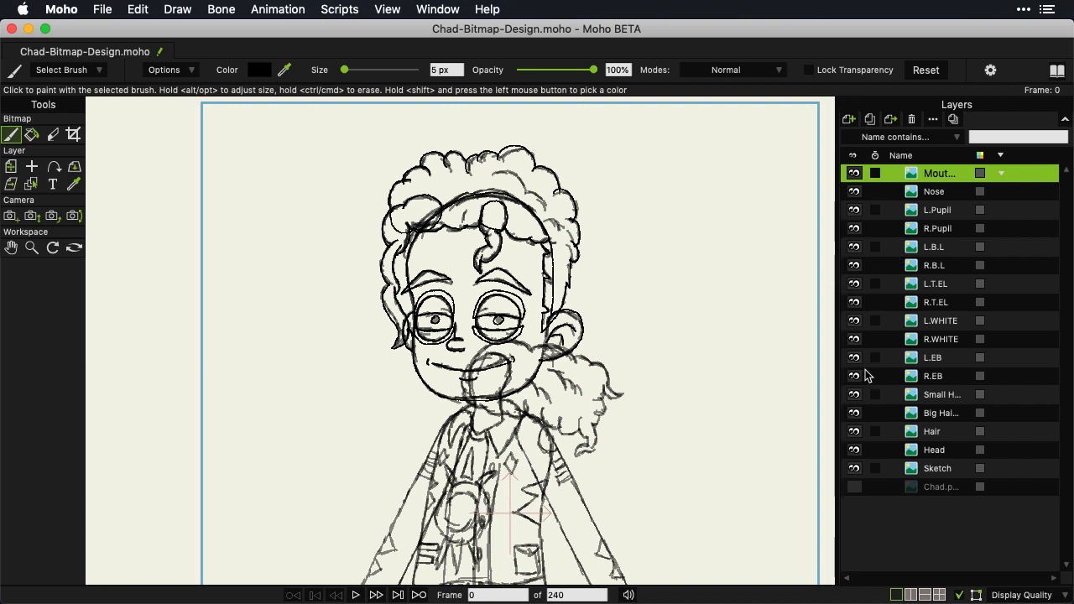
Check the inked head with the Sketch layer hidden, compare it with the coloured Chad reference layer, and show the sketch again
click(854, 469)
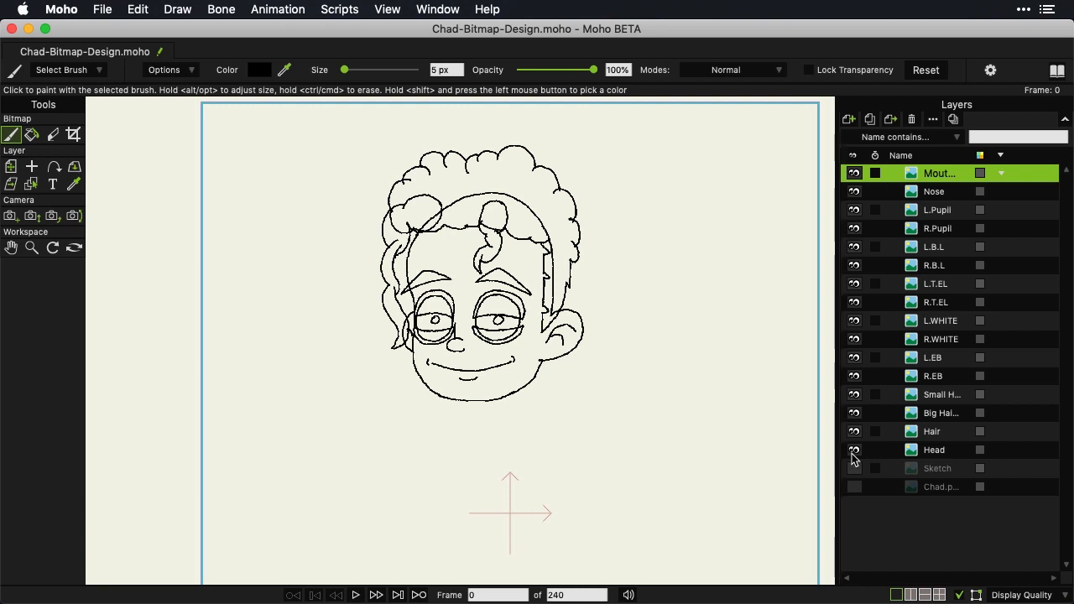
click(853, 486)
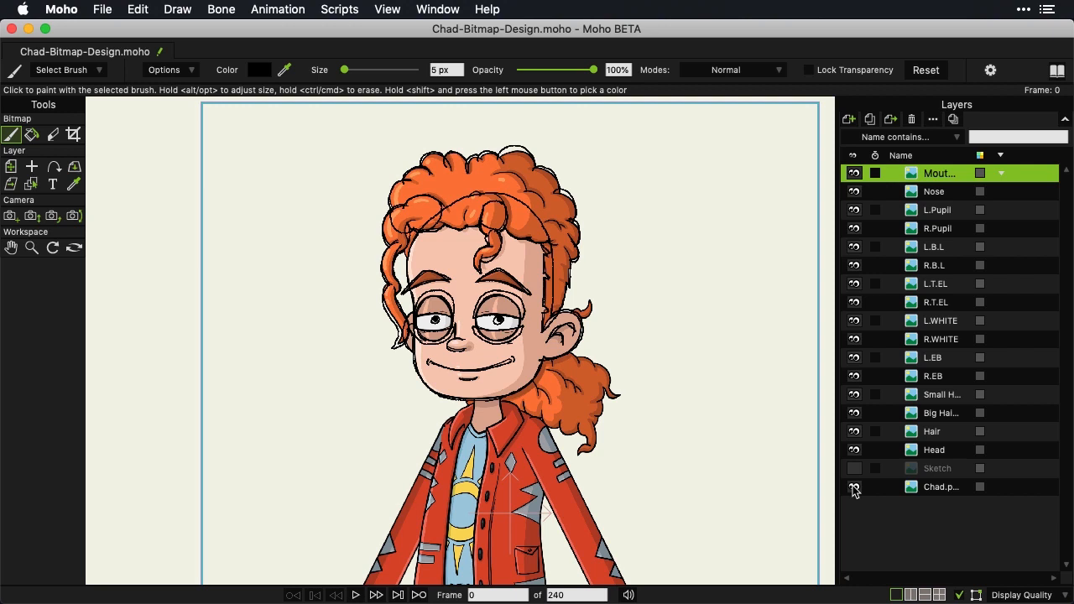
click(853, 487)
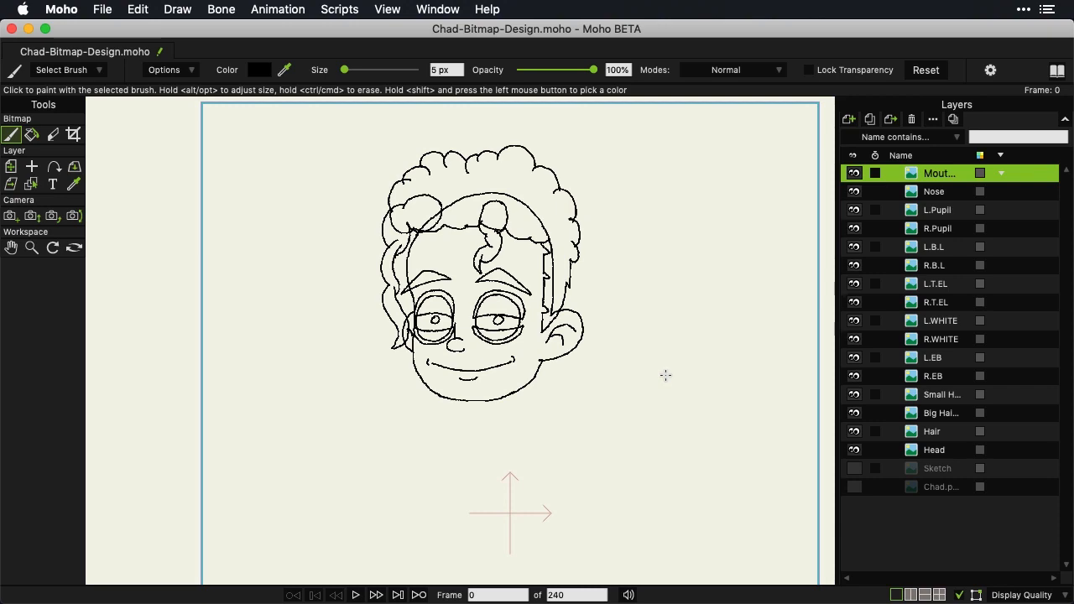
click(854, 468)
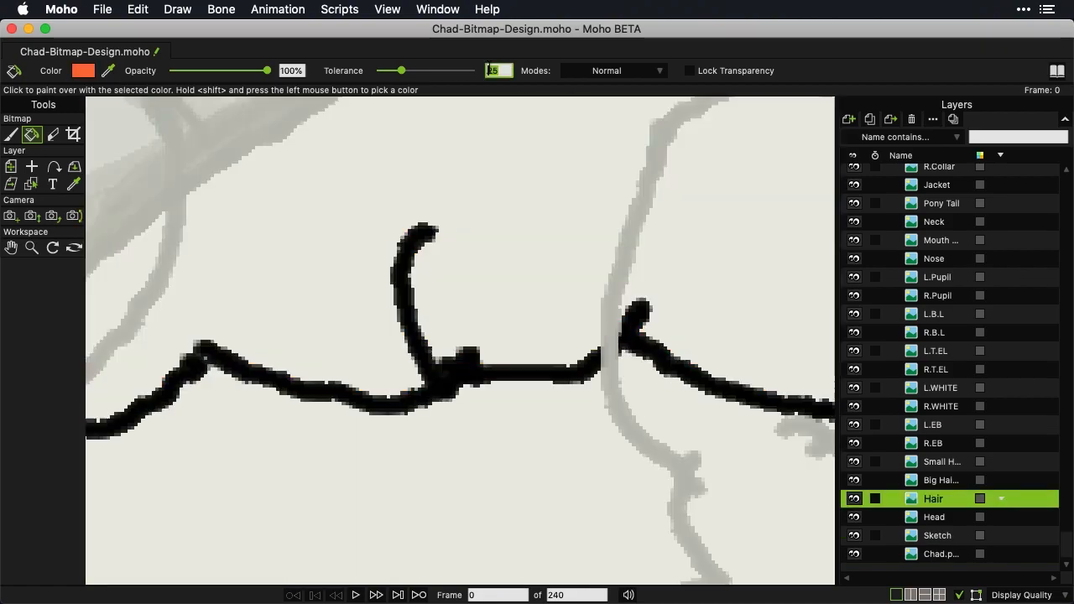